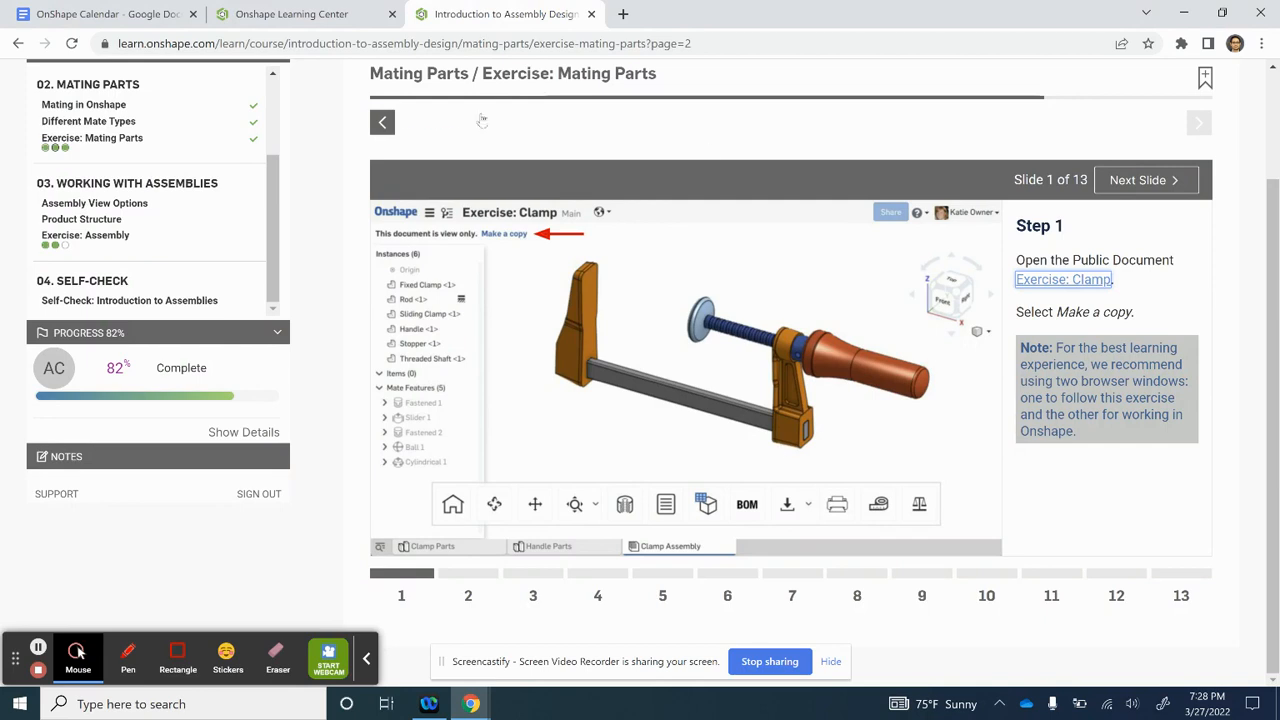
Review the Mating Exercise goals and Step 1, and switch to the Exercise: Clamp - Copy document
{"action": "left_click", "coordinate": [382, 122]}
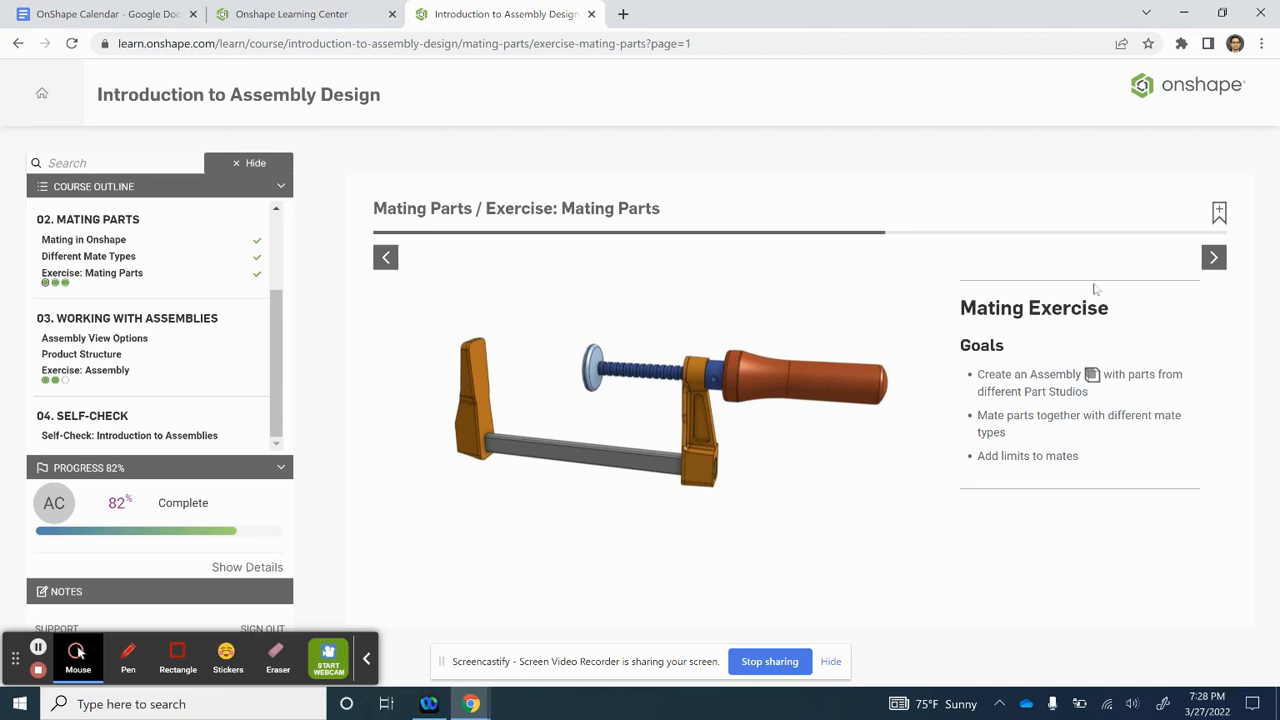
{"action": "left_click", "coordinate": [1213, 257]}
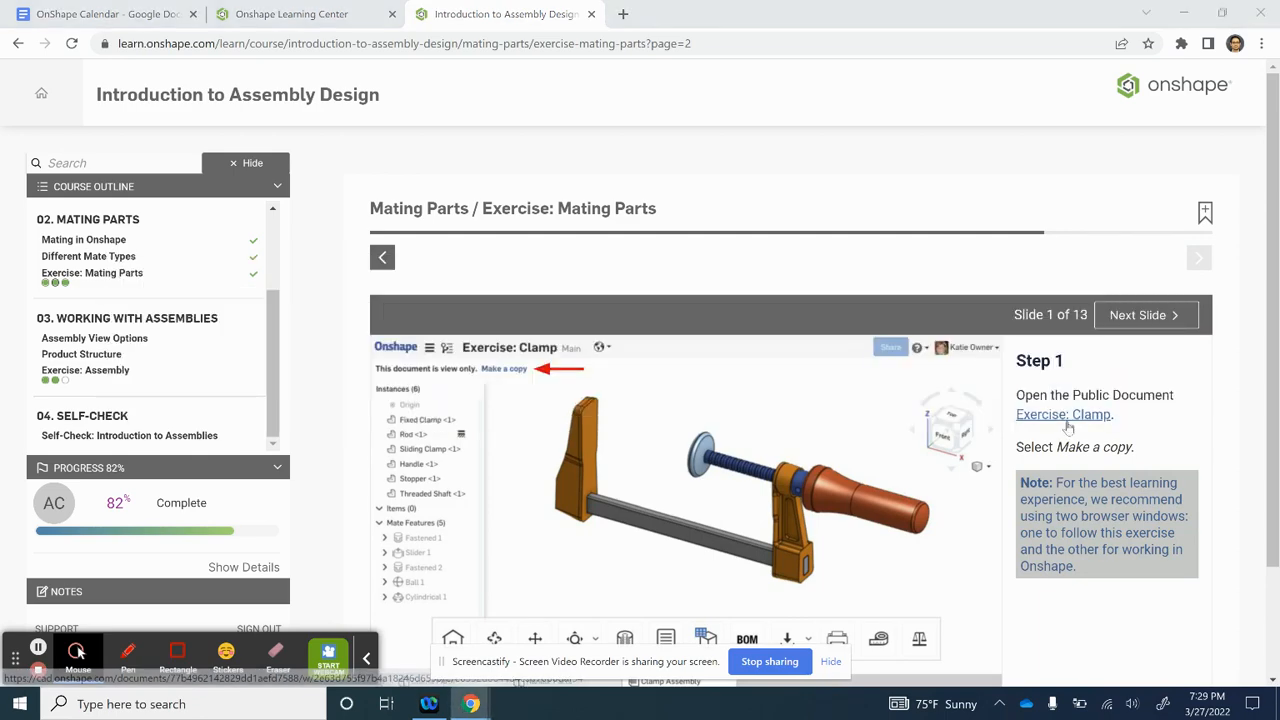
{"action": "key", "text": "alt+Tab"}
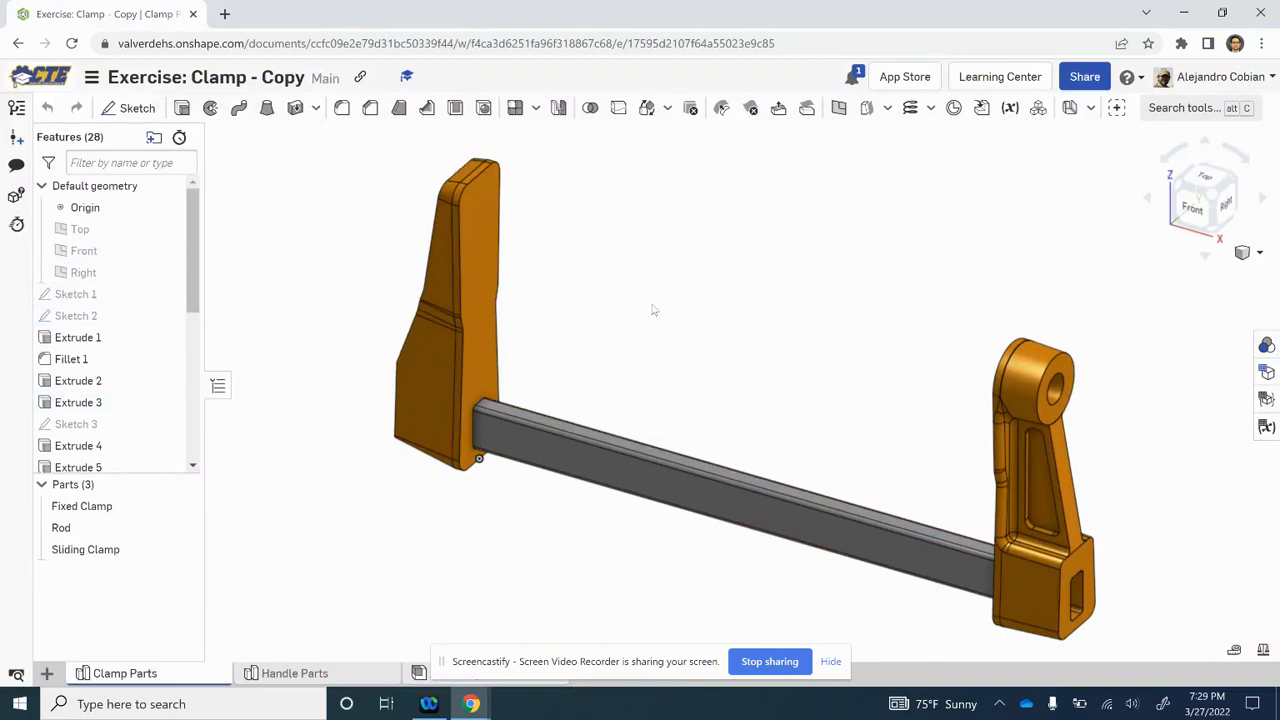
{"action": "scroll", "coordinate": [694, 383], "scroll_direction": "down", "scroll_amount": 2}
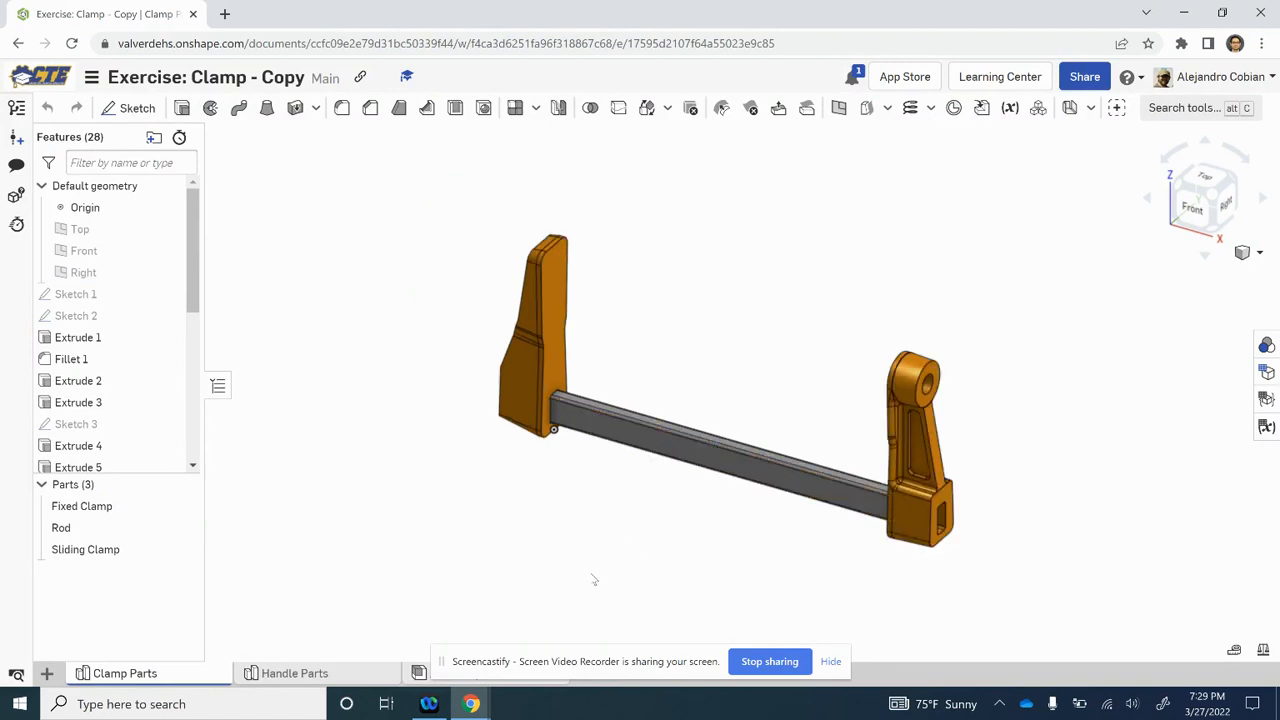
{"action": "left_click_drag", "start_coordinate": [465, 668], "coordinate": [881, 659]}
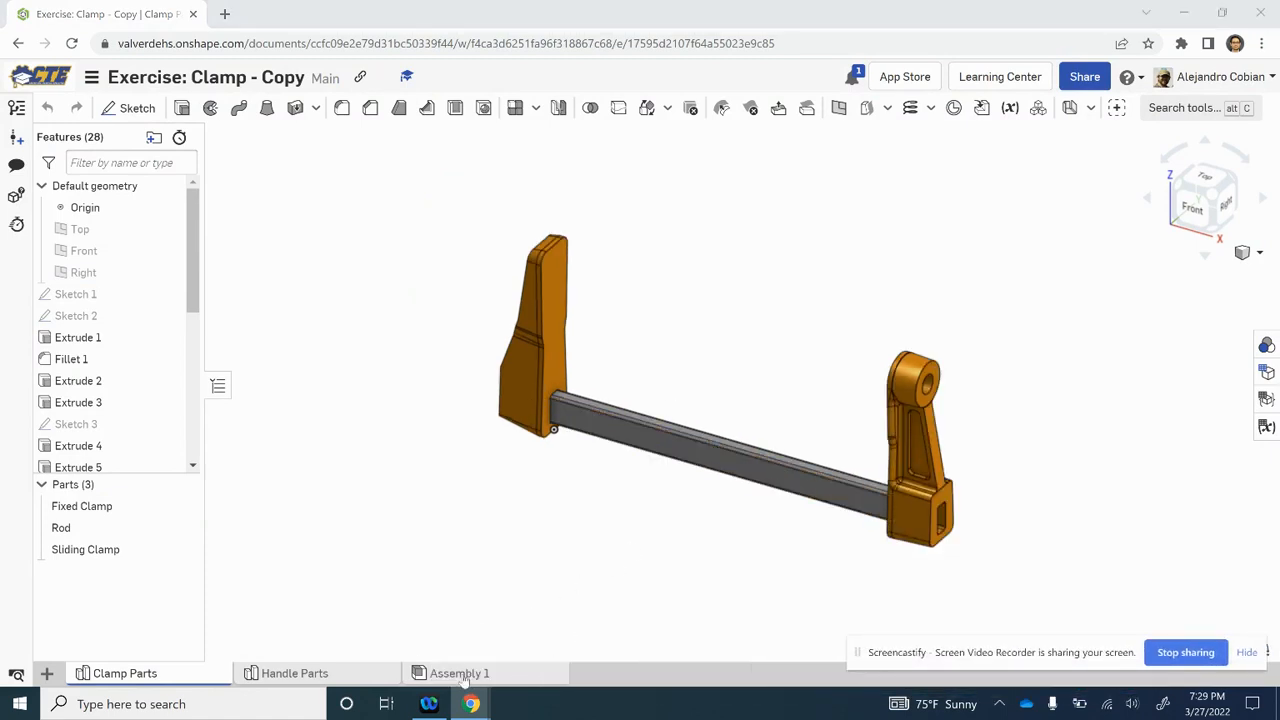
Return to the course page and bring up Step 2 of the mating exercise instructions
{"action": "key", "text": "alt+Tab"}
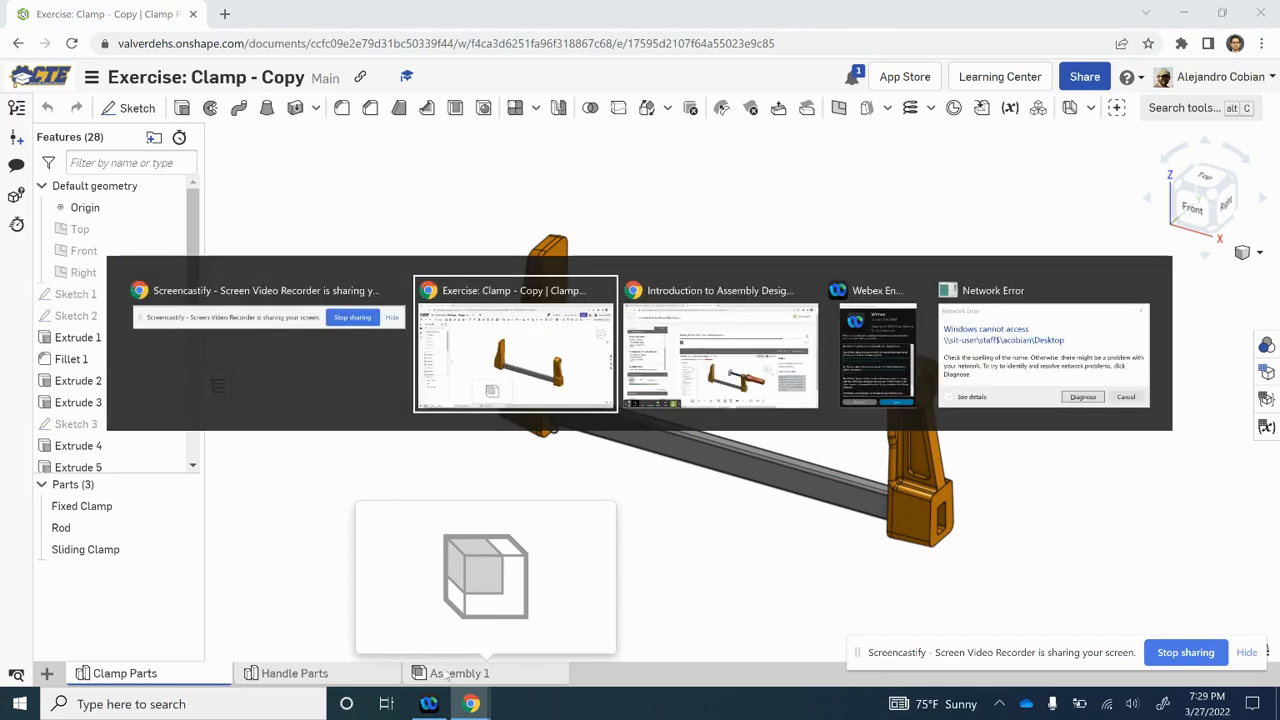
{"action": "key", "text": "alt+Tab"}
{"action": "key", "text": "alt+Tab"}
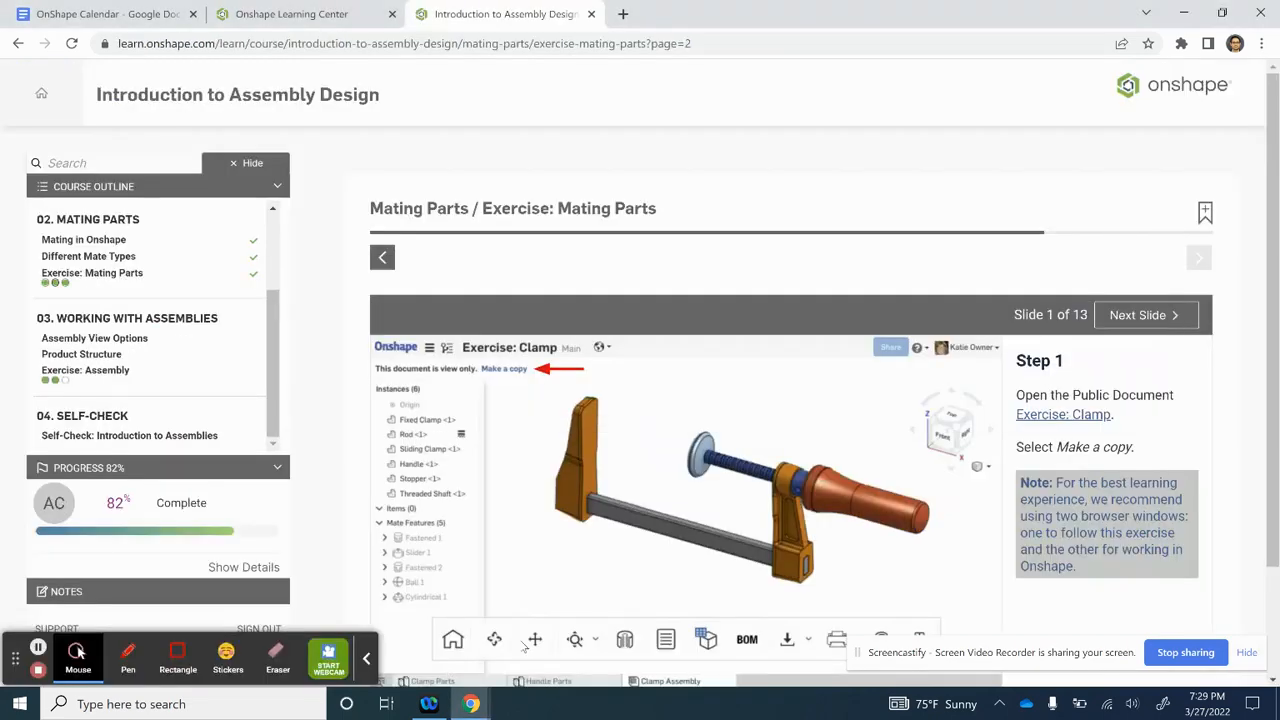
{"action": "left_click", "coordinate": [1138, 315]}
{"action": "scroll", "coordinate": [857, 298], "scroll_direction": "down", "scroll_amount": 2}
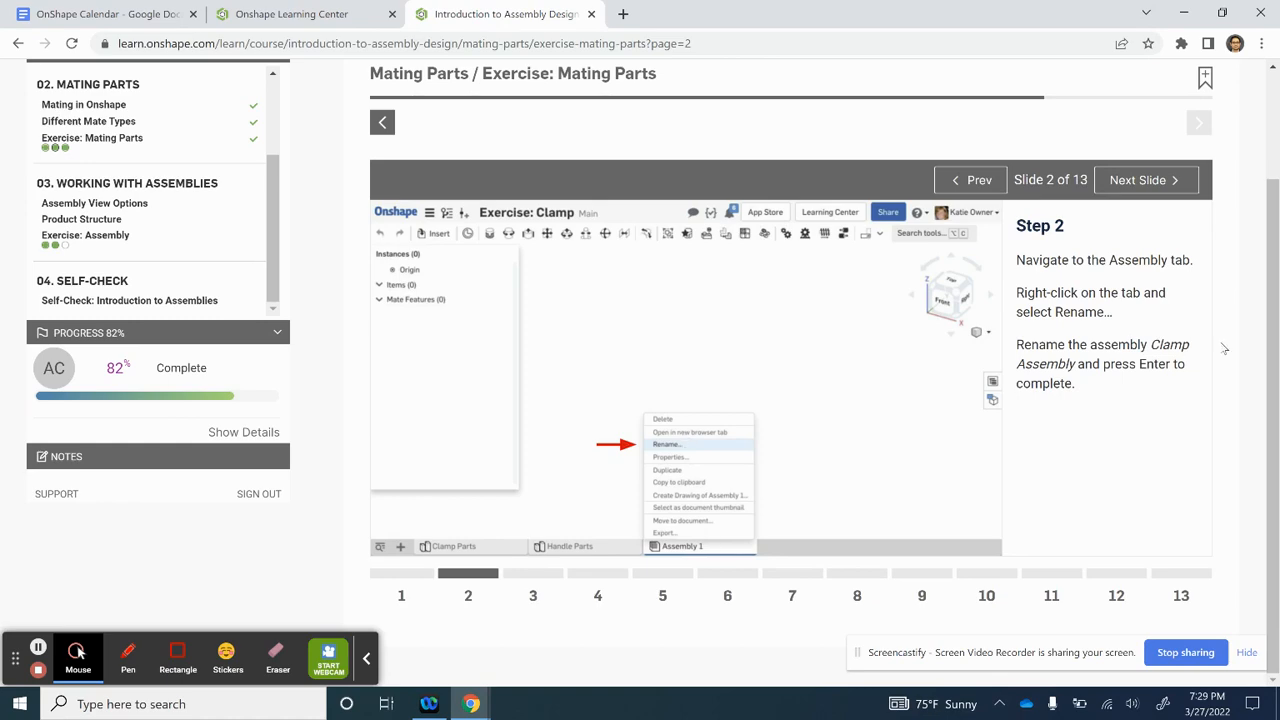
Switch to the Onshape document and rename Assembly 1 as Clamp Assembly
{"action": "key", "text": "alt+Tab"}
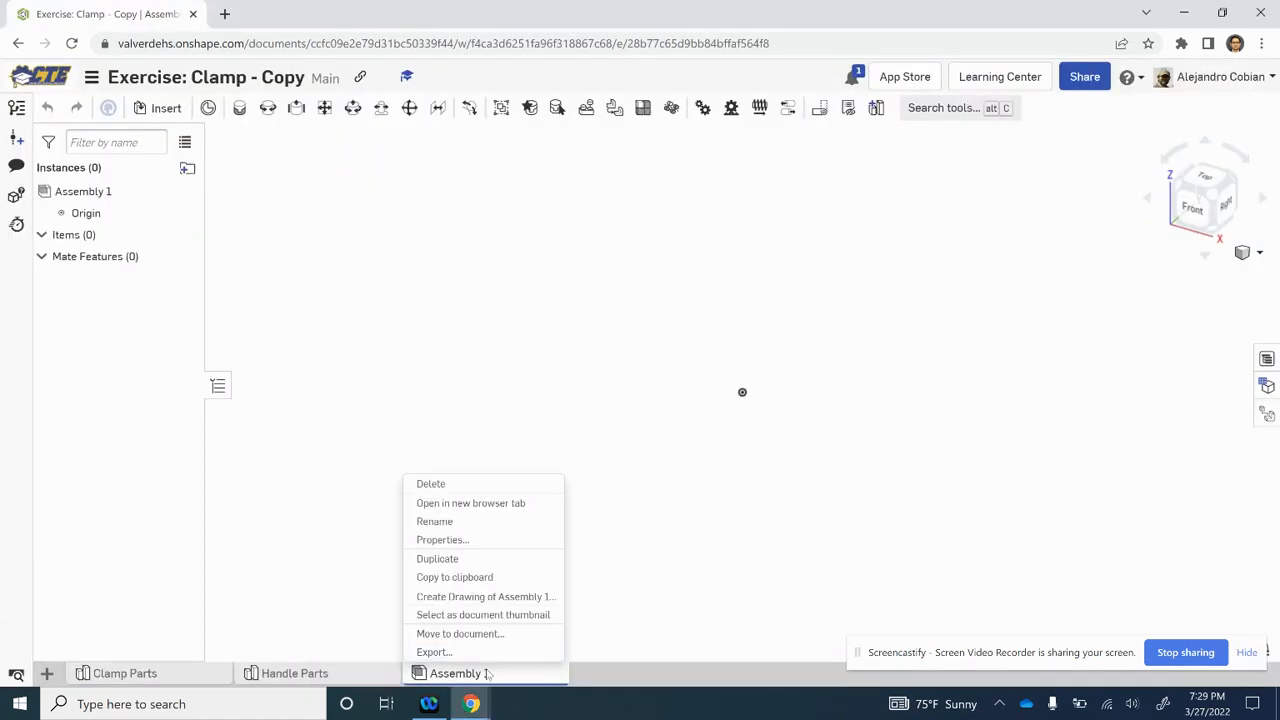
{"action": "left_click", "coordinate": [457, 523]}
{"action": "type", "text": "C"}
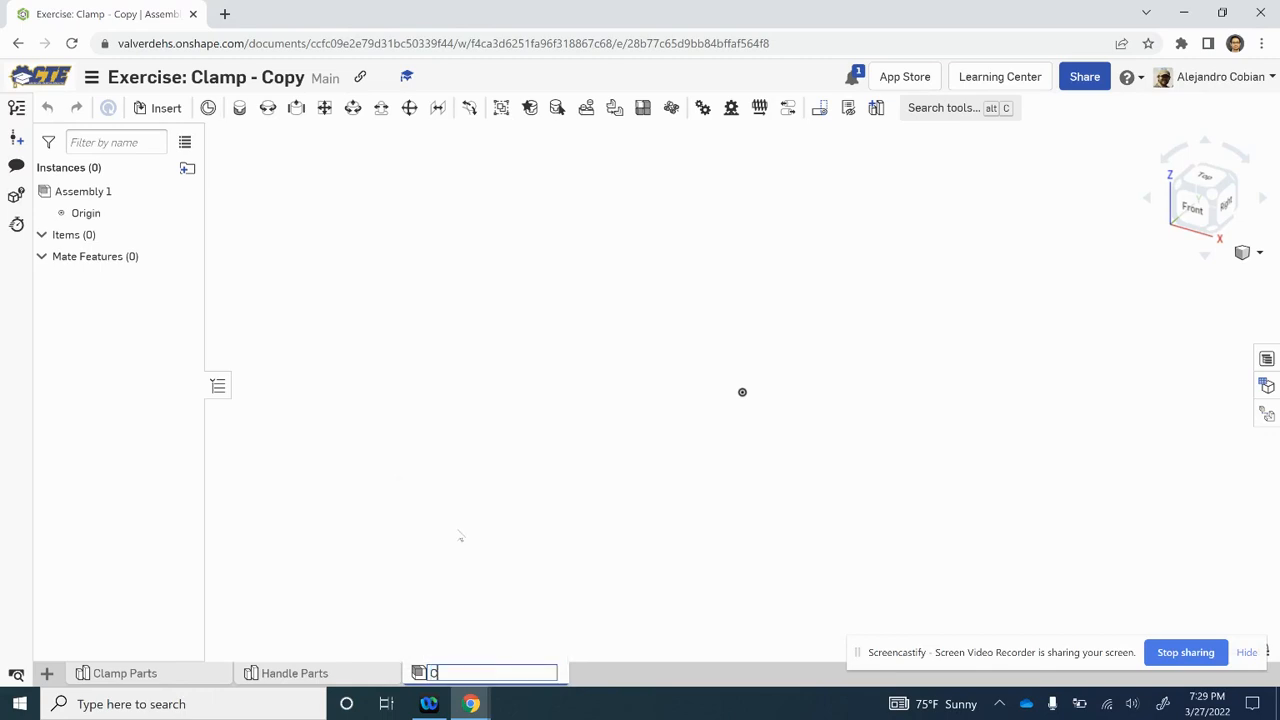
{"action": "type", "text": "lmamp Assembly"}
{"action": "key", "text": "Return"}
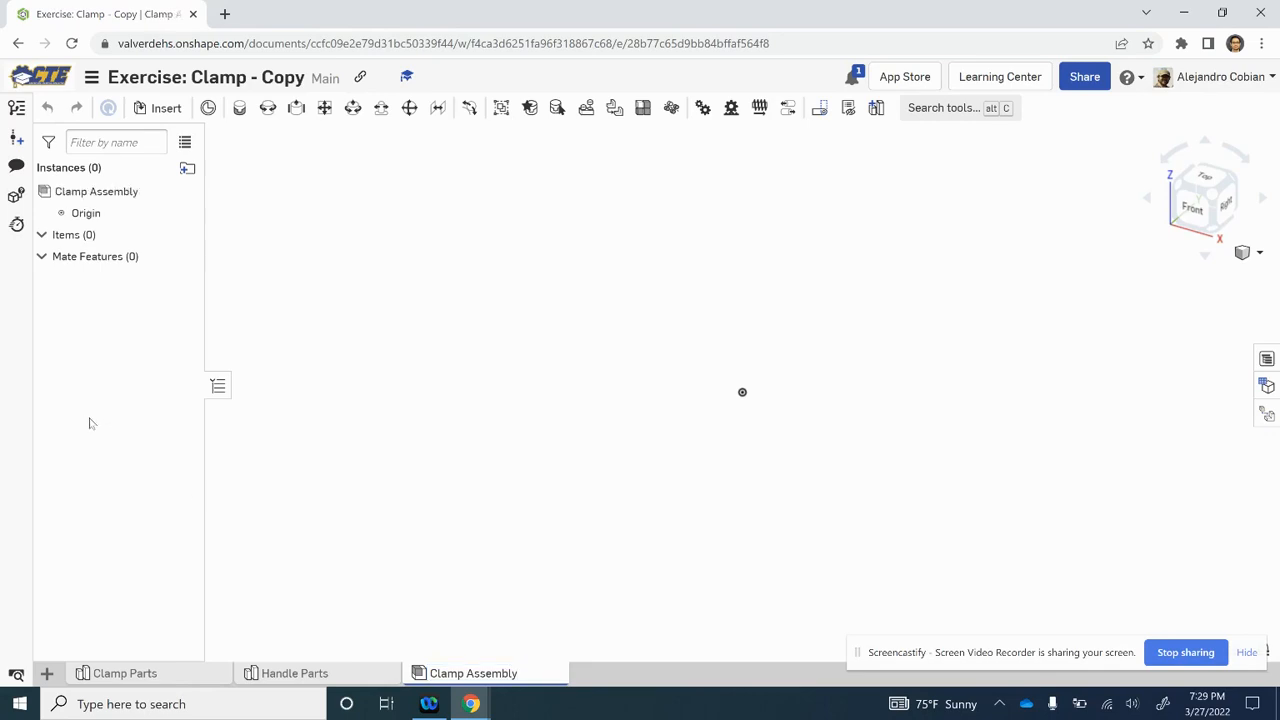
Read Step 3 of the course exercise on inserting the clamp parts, preview Step 4, and return to the Onshape document
{"action": "key", "text": "alt+Tab"}
{"action": "left_click", "coordinate": [533, 585]}
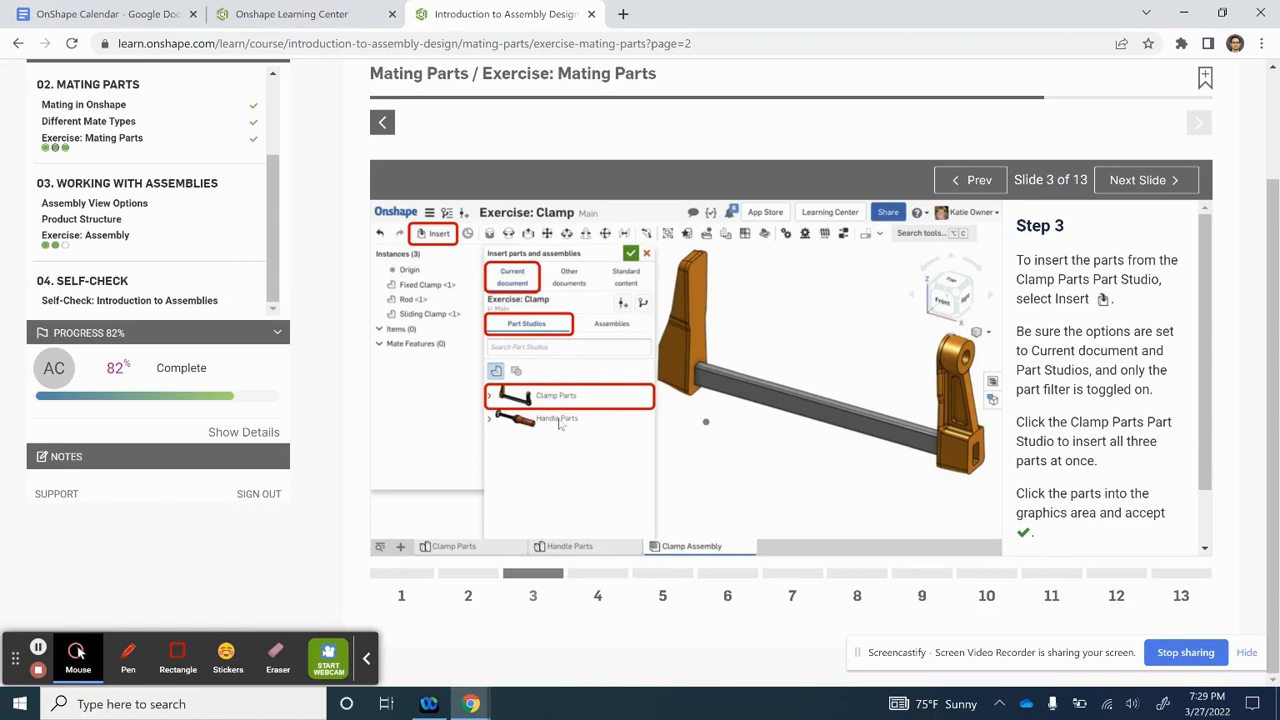
{"action": "left_click", "coordinate": [598, 580]}
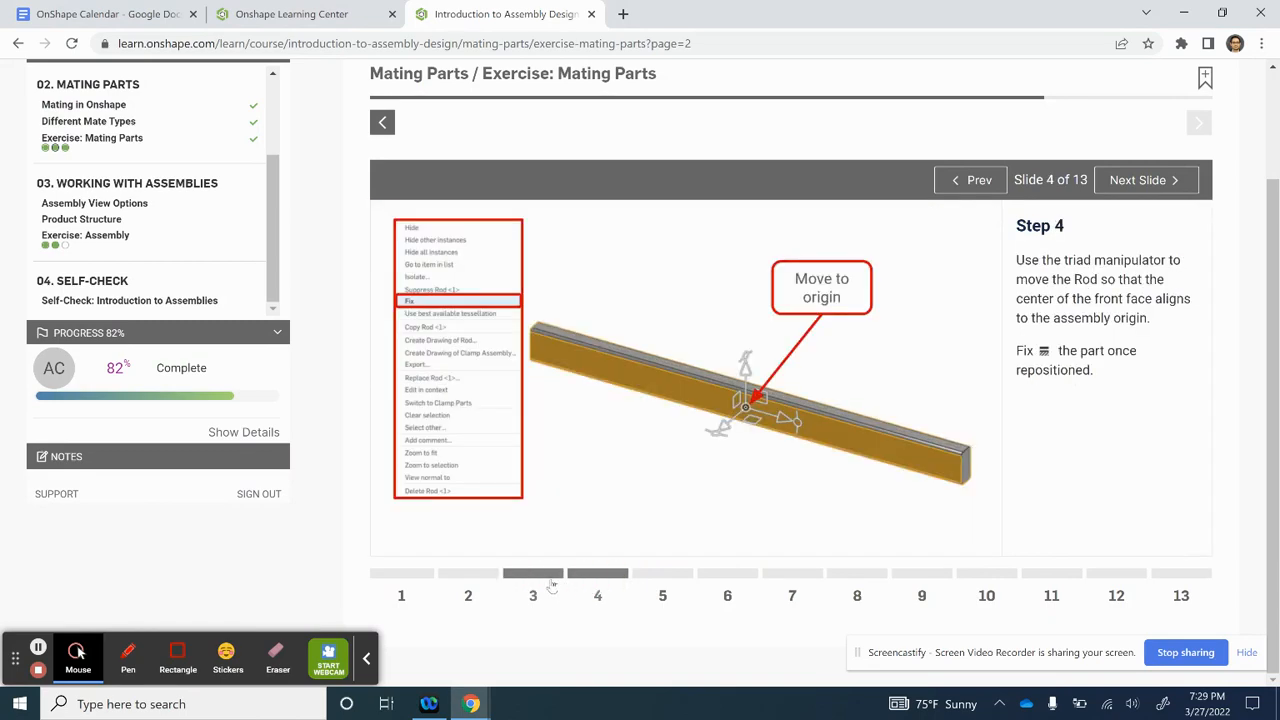
{"action": "left_click", "coordinate": [545, 582]}
{"action": "key", "text": "alt+Tab"}
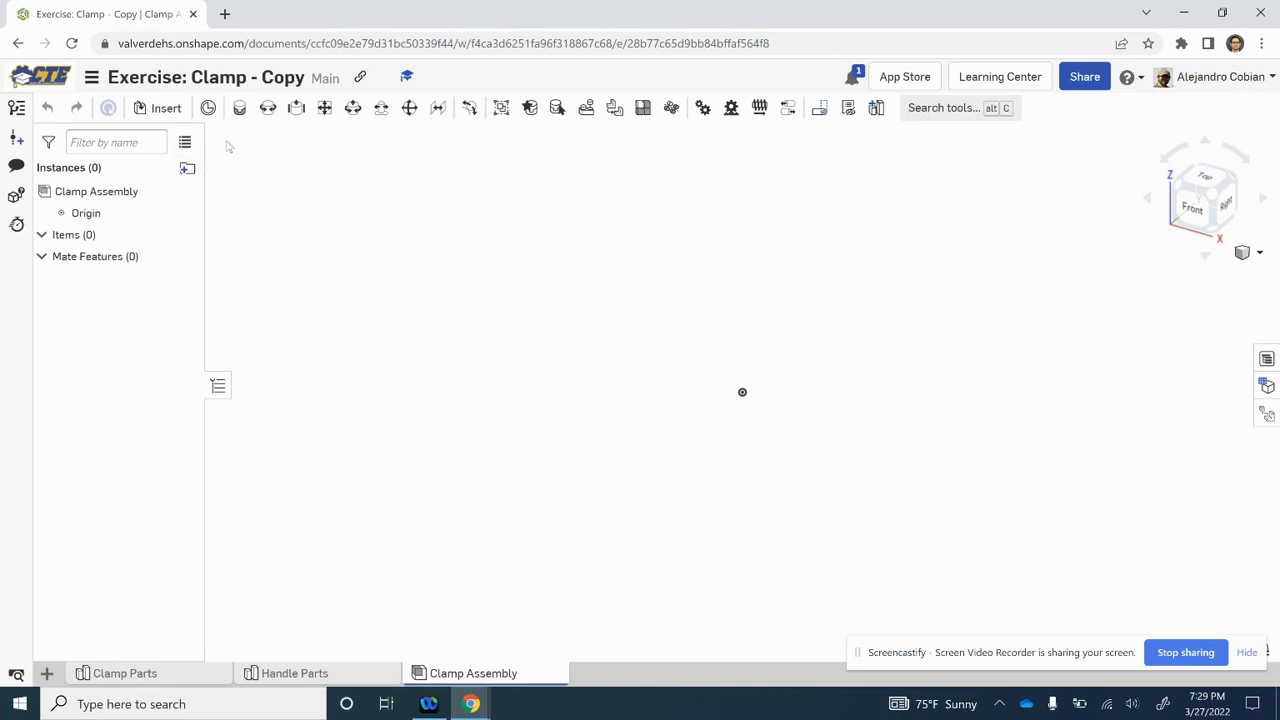
Insert the Fixed Clamp, Rod and Sliding Clamp from the Clamp Parts studio into Clamp Assembly
{"action": "left_click", "coordinate": [150, 108]}
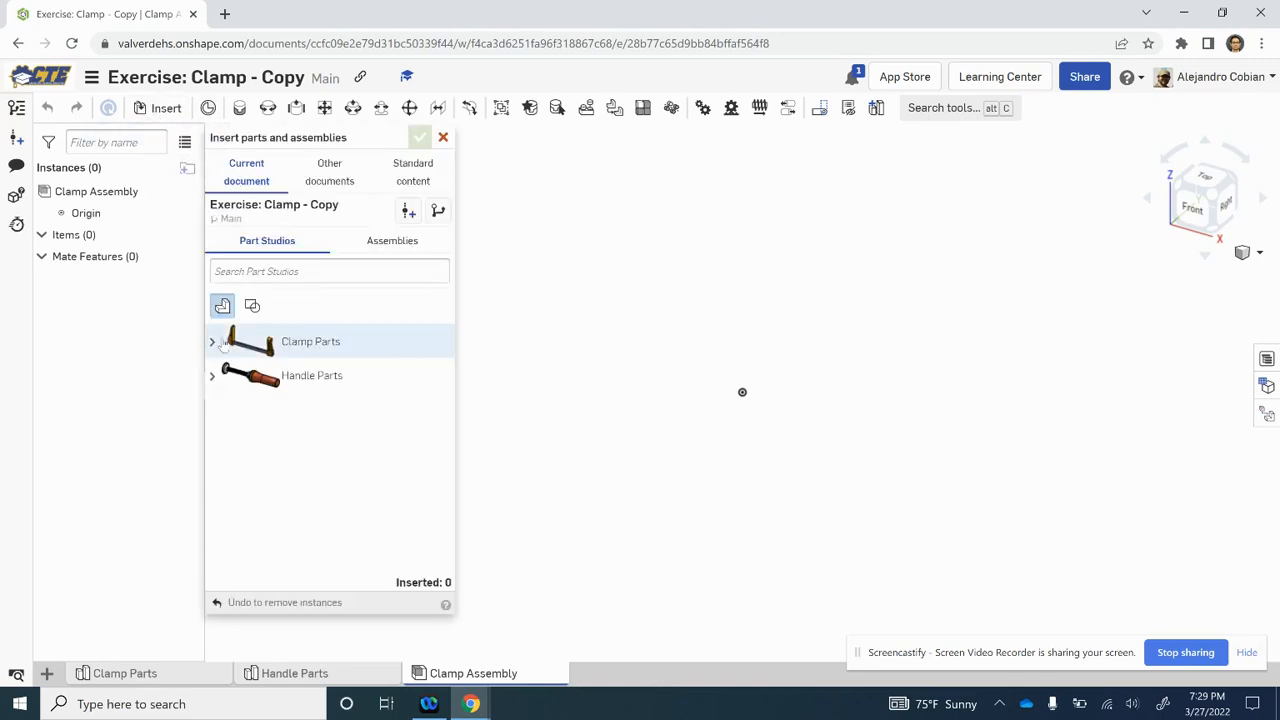
{"action": "left_click", "coordinate": [212, 342]}
{"action": "left_click", "coordinate": [322, 375]}
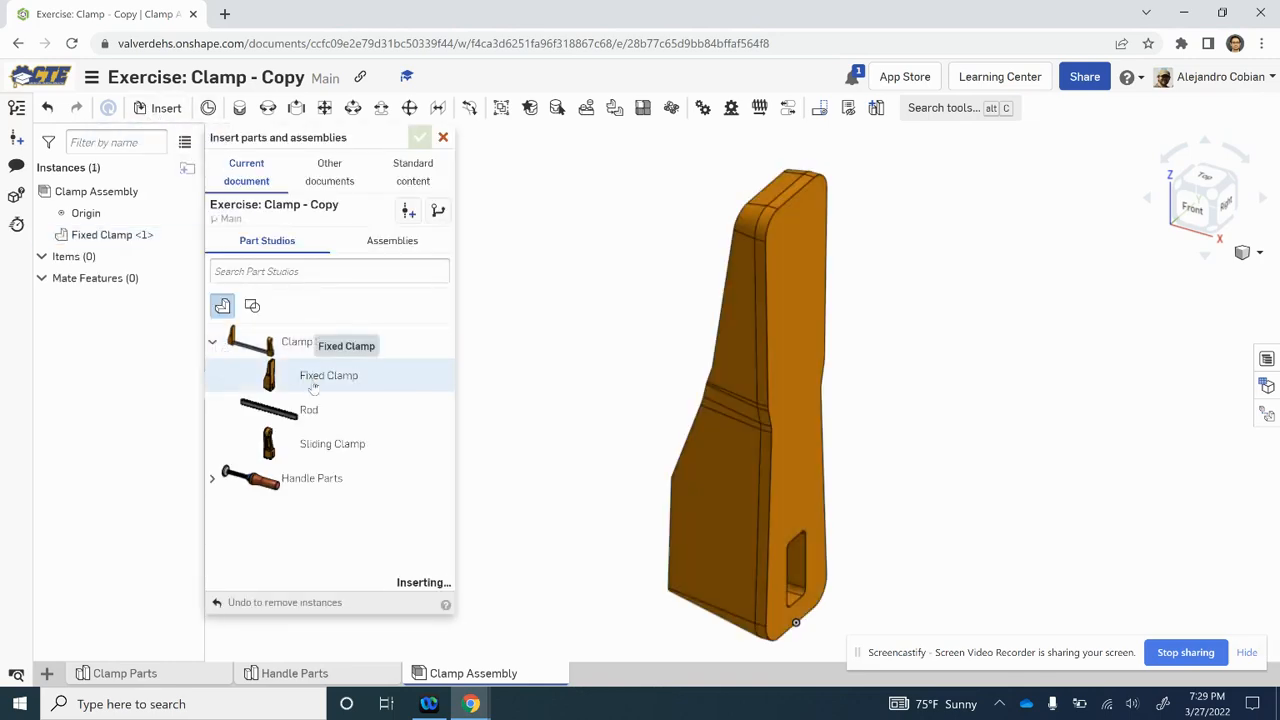
{"action": "left_click", "coordinate": [311, 411]}
{"action": "left_click", "coordinate": [333, 443]}
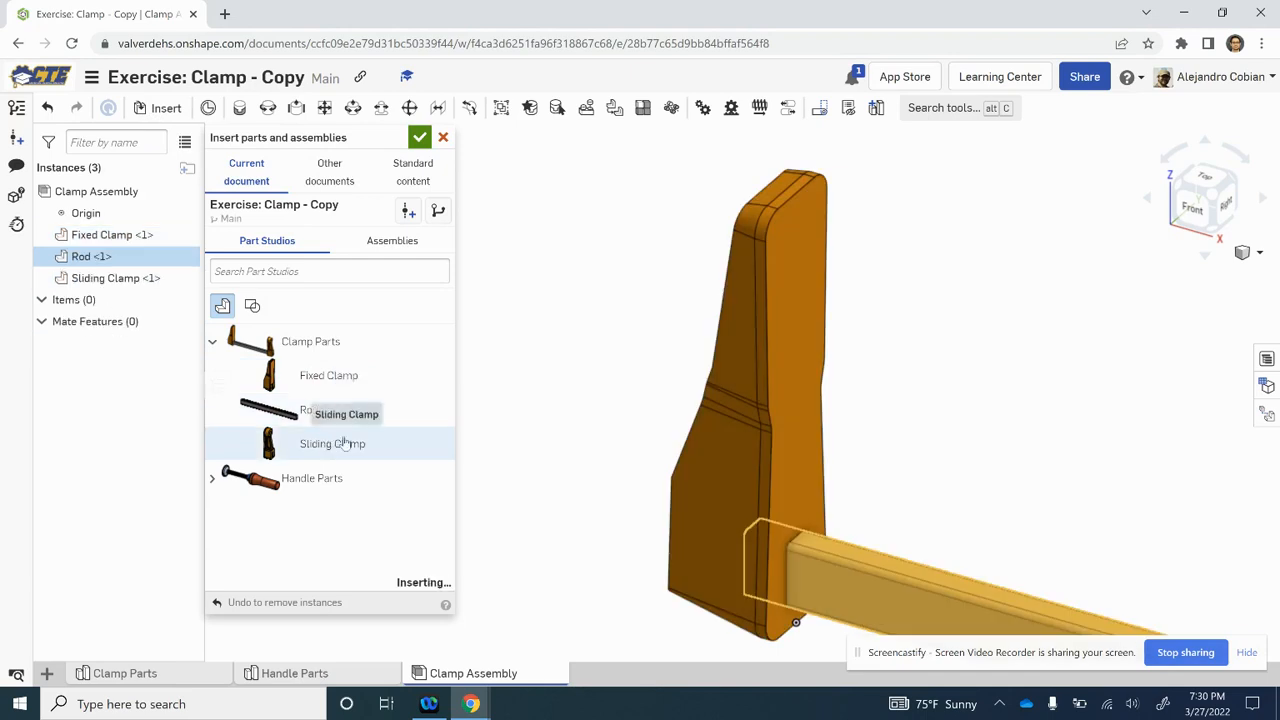
{"action": "scroll", "coordinate": [992, 350], "scroll_direction": "down", "scroll_amount": 5}
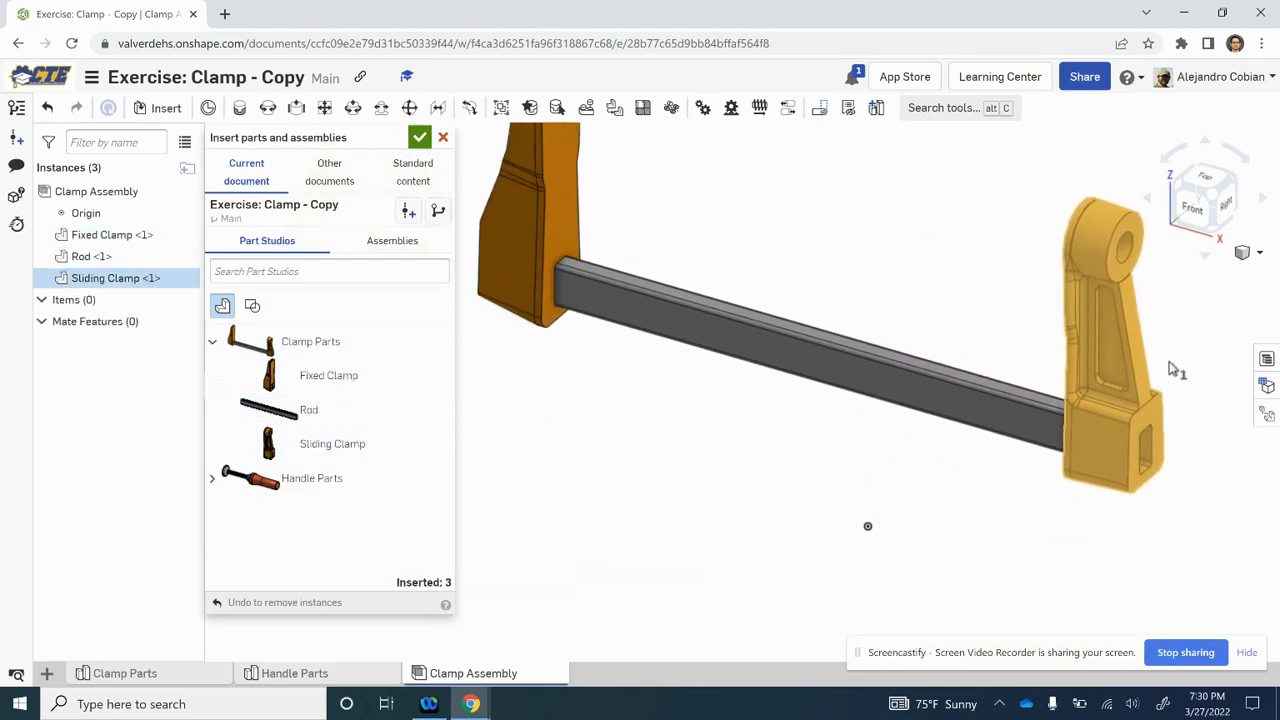
{"action": "left_click", "coordinate": [1150, 378]}
{"action": "scroll", "coordinate": [847, 263], "scroll_direction": "down", "scroll_amount": 3}
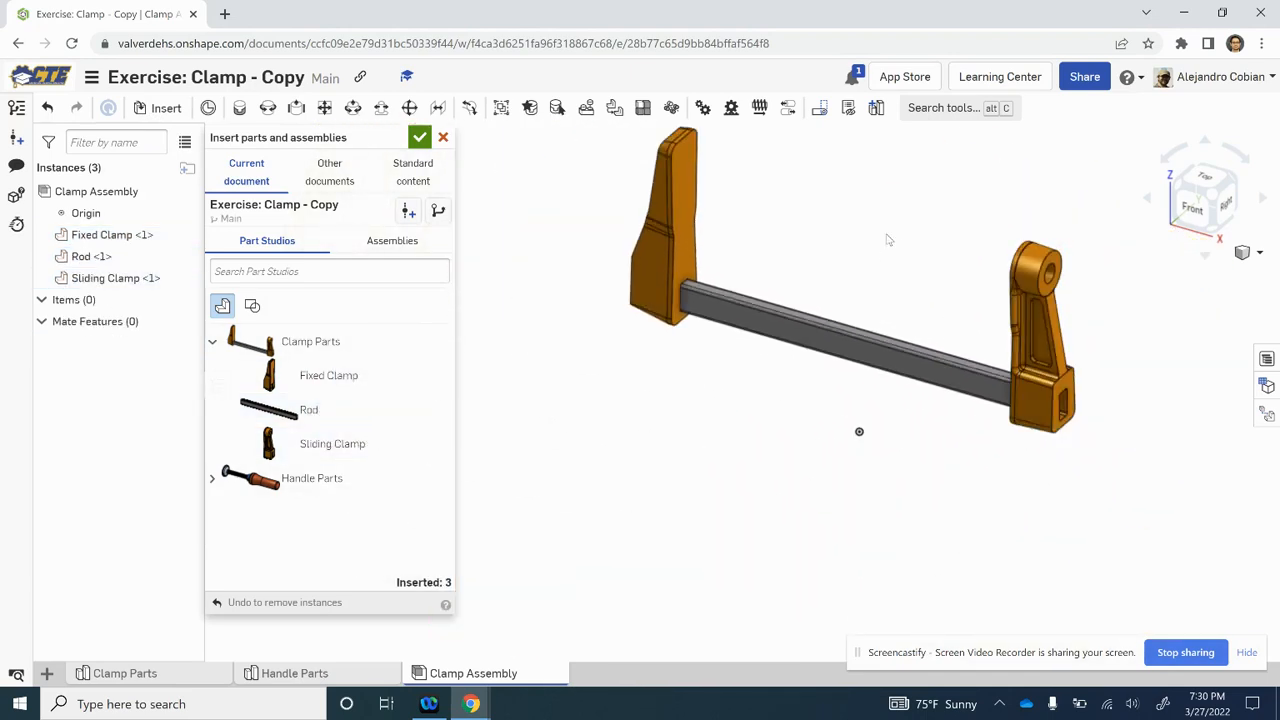
Consult Step 4 of the exercise on repositioning the rod, and accept the inserted parts in the assembly
{"action": "key", "text": "alt+Tab"}
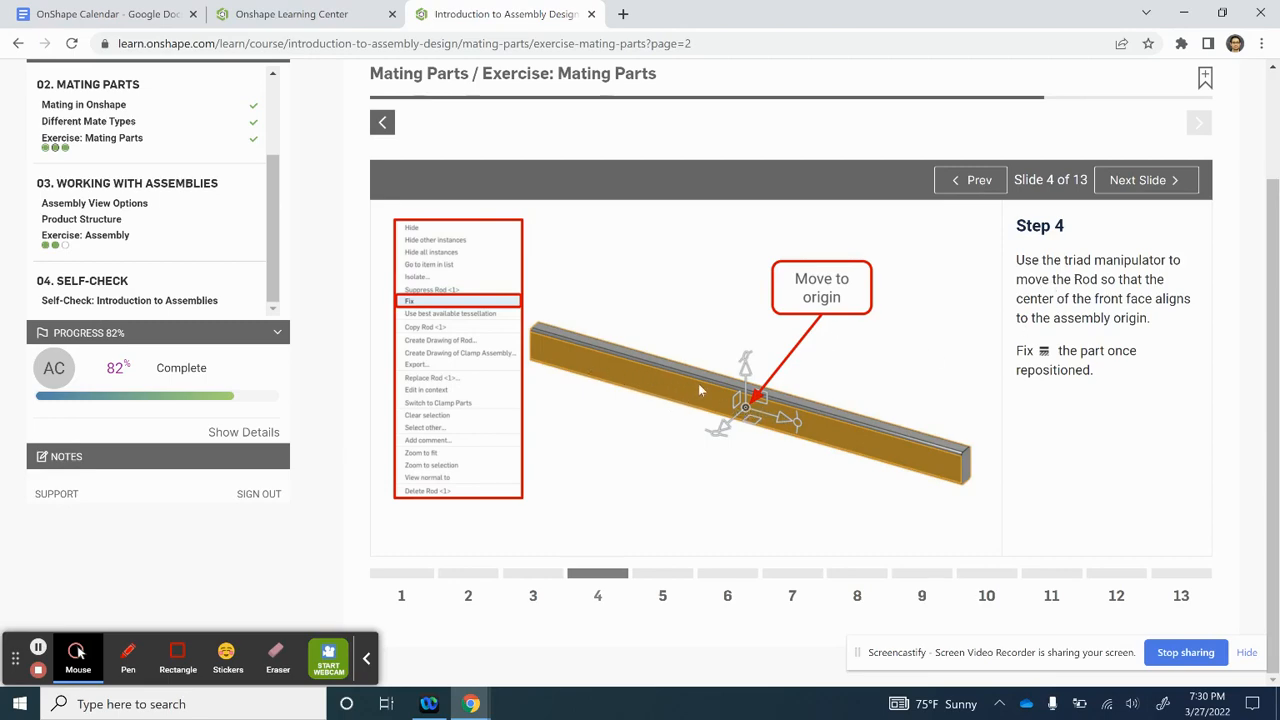
{"action": "key", "text": "alt+Tab"}
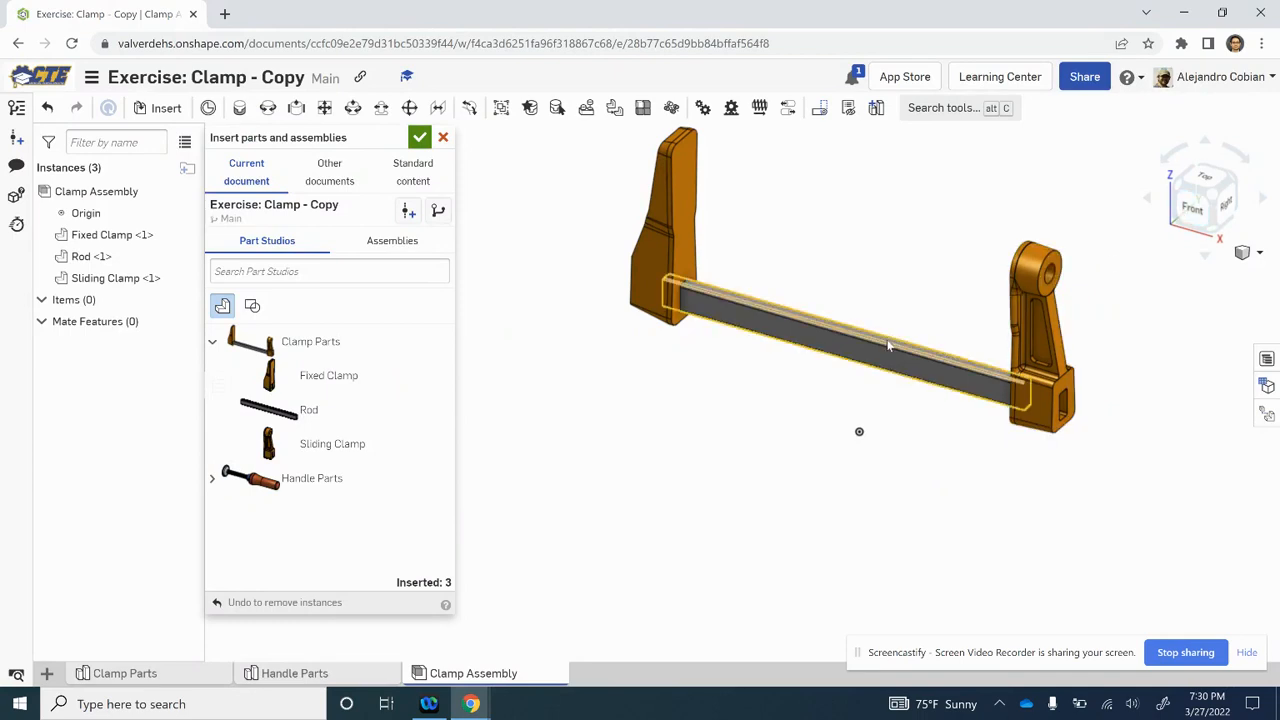
{"action": "scroll", "coordinate": [887, 345], "scroll_direction": "up", "scroll_amount": 5}
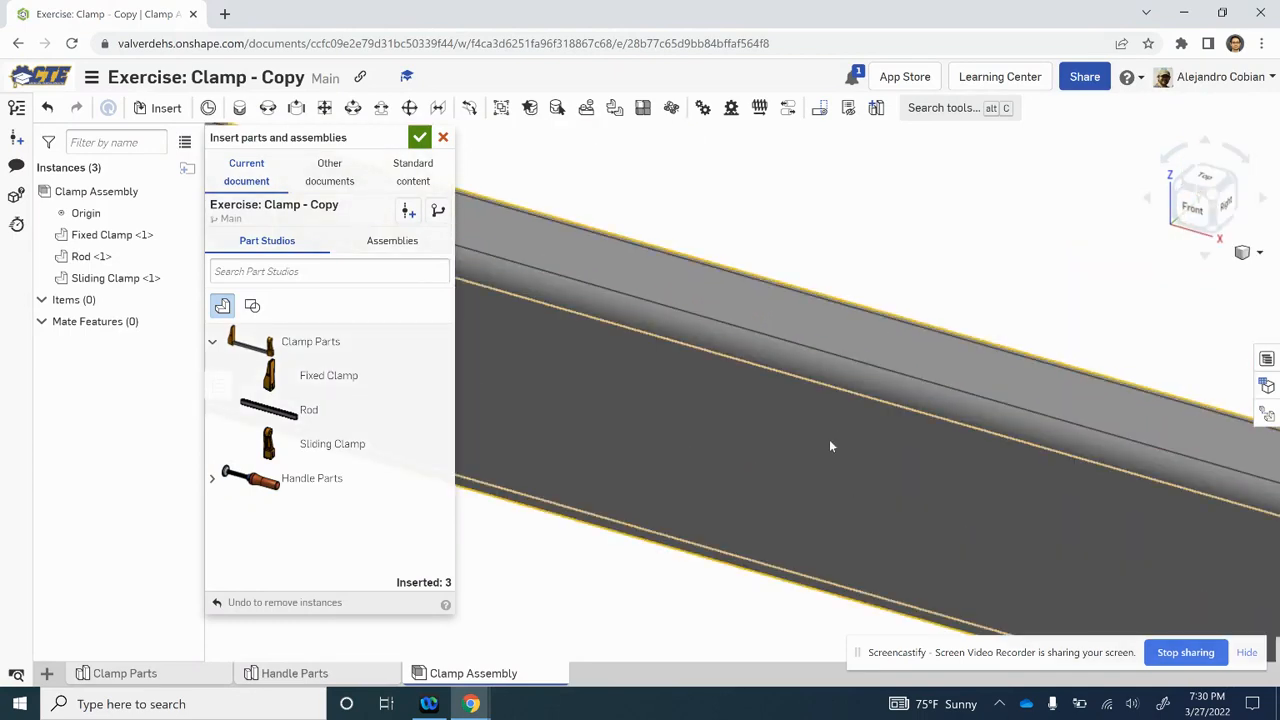
{"action": "scroll", "coordinate": [829, 446], "scroll_direction": "down", "scroll_amount": 1}
{"action": "scroll", "coordinate": [830, 446], "scroll_direction": "down", "scroll_amount": 5}
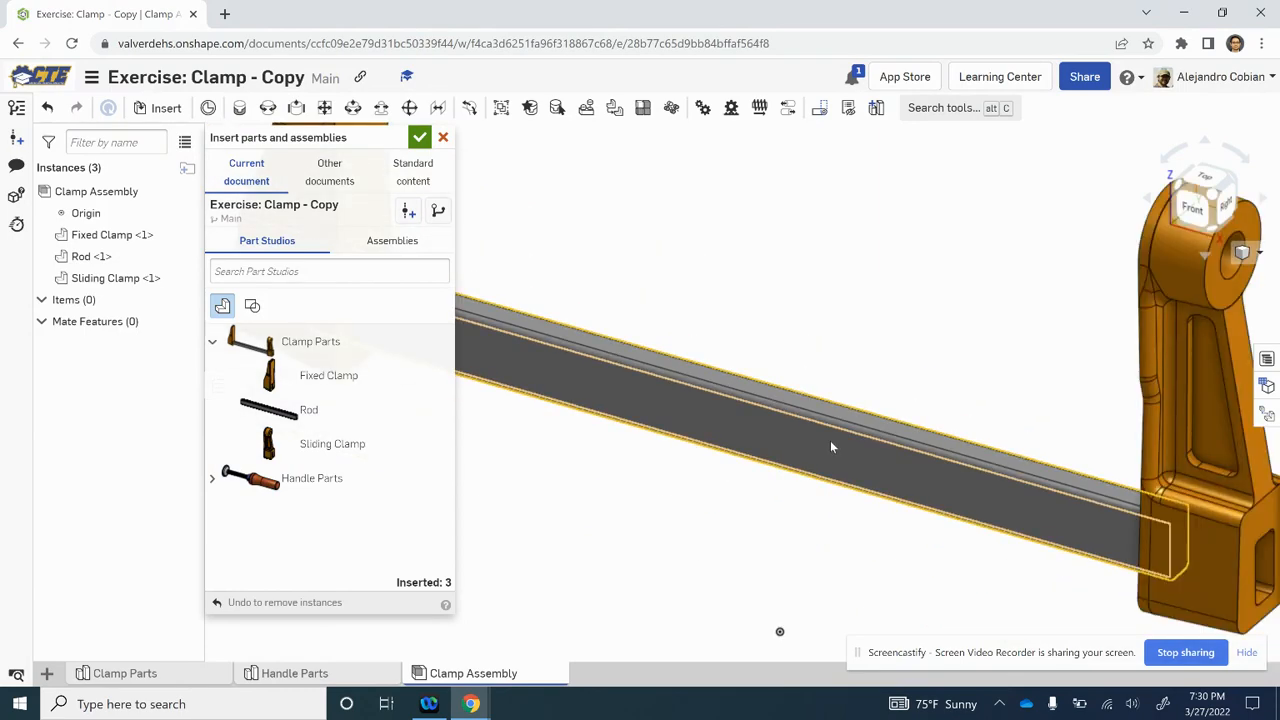
{"action": "left_click", "coordinate": [418, 137]}
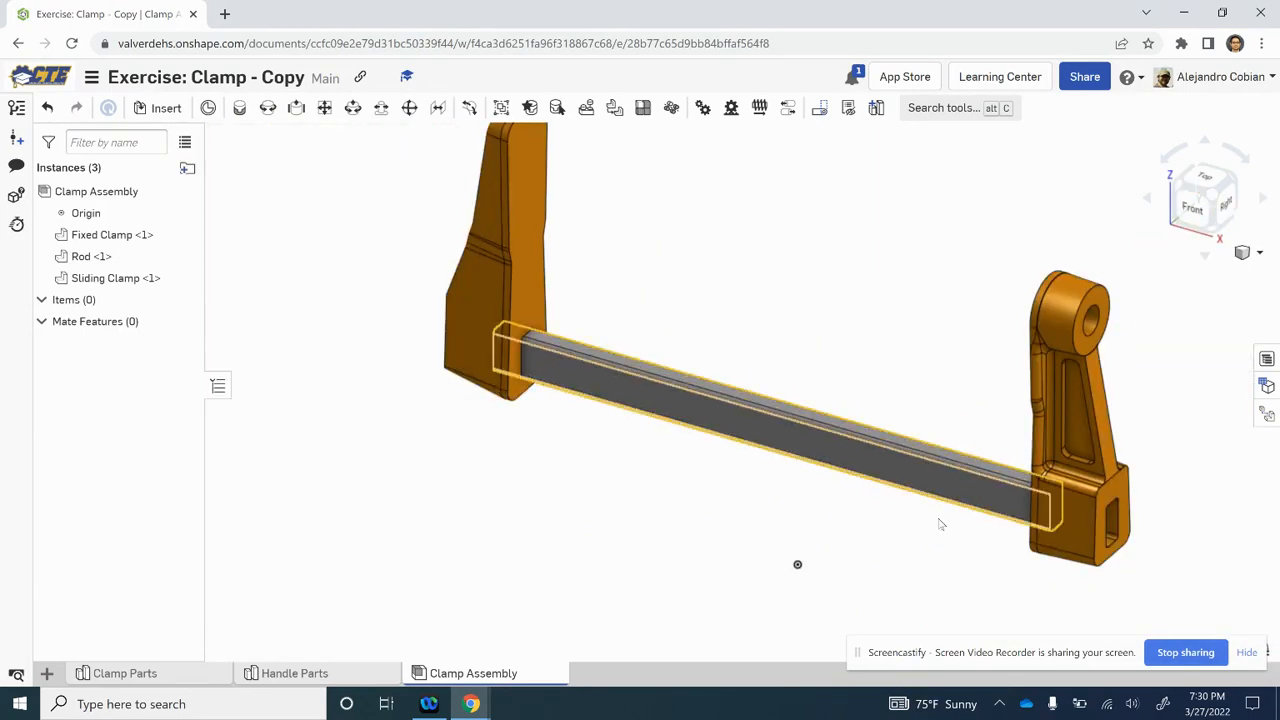
Try to reposition the Rod by placing its triad manipulator on the front face and moving the part freehand
{"action": "scroll", "coordinate": [810, 458], "scroll_direction": "up", "scroll_amount": 4}
{"action": "scroll", "coordinate": [808, 455], "scroll_direction": "down", "scroll_amount": 6}
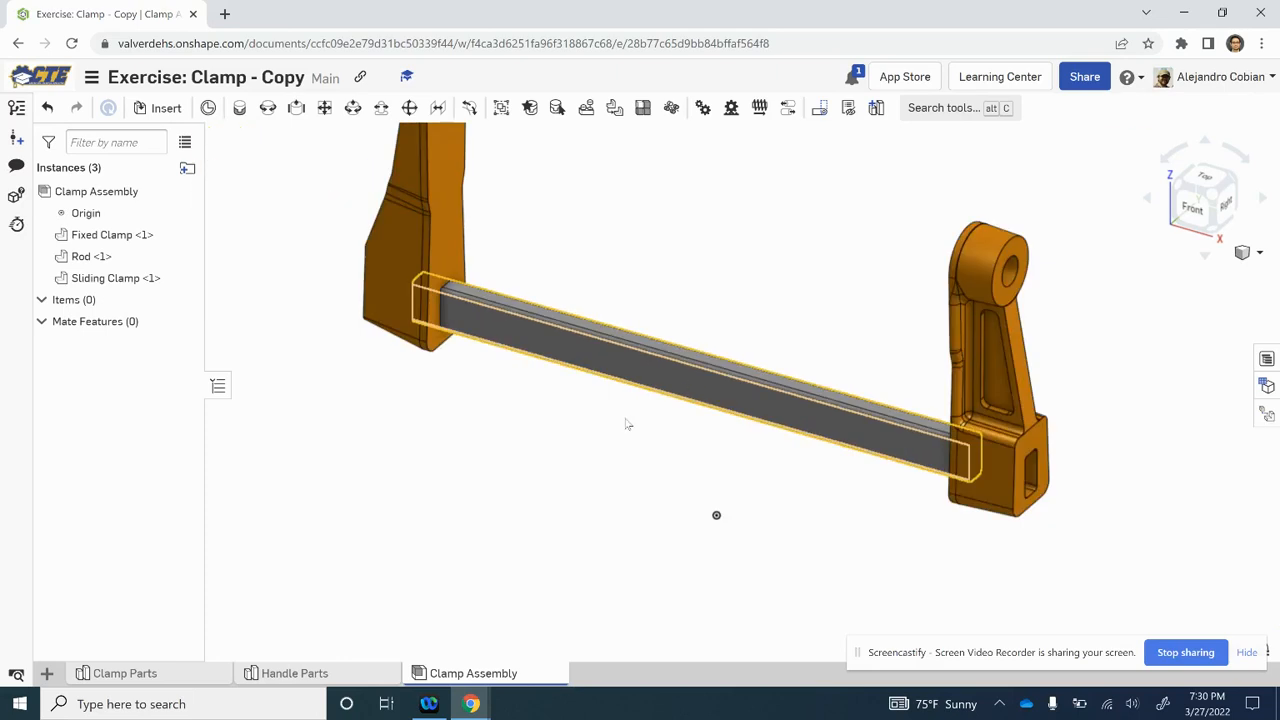
{"action": "left_click", "coordinate": [683, 392]}
{"action": "left_click", "coordinate": [677, 399]}
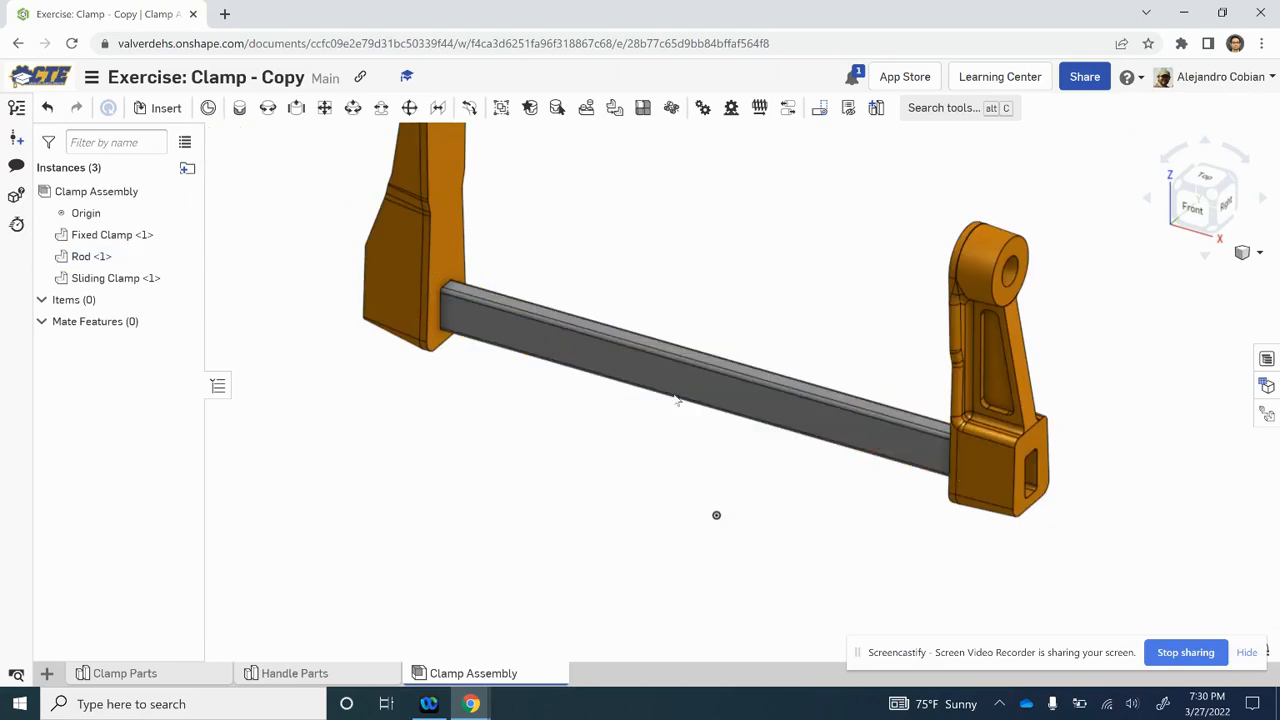
{"action": "left_click", "coordinate": [687, 394]}
{"action": "mouse_move", "coordinate": [689, 388]}
{"action": "left_mouse_down"}
{"action": "mouse_move", "coordinate": [679, 410]}
{"action": "mouse_move", "coordinate": [622, 434]}
{"action": "mouse_move", "coordinate": [665, 385]}
{"action": "mouse_move", "coordinate": [692, 397]}
{"action": "left_mouse_up"}
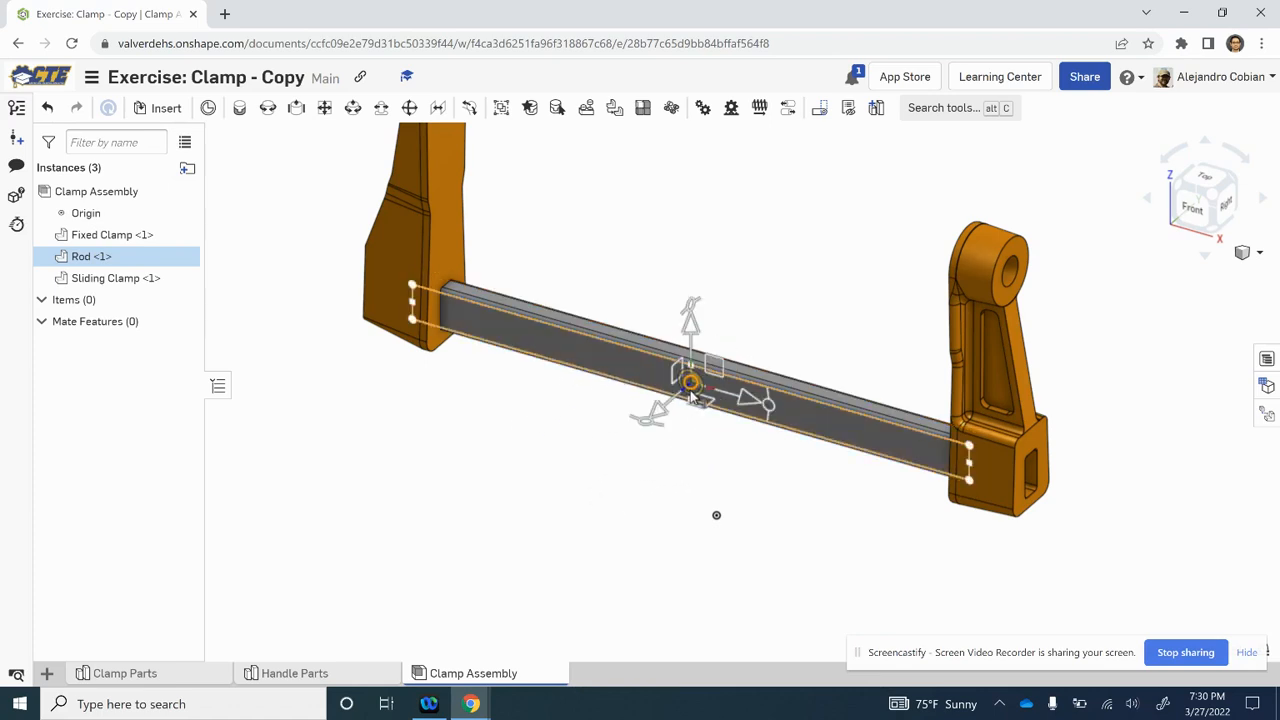
{"action": "left_click_drag", "start_coordinate": [826, 413], "coordinate": [783, 401]}
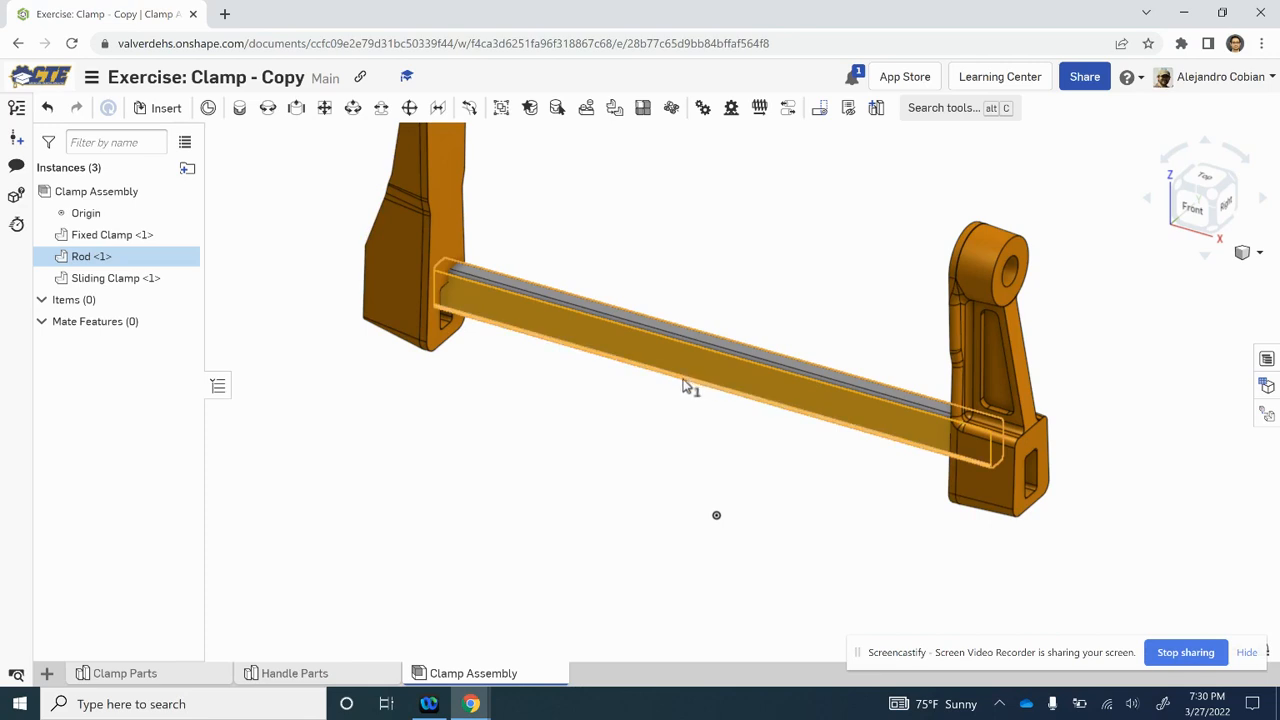
{"action": "left_click", "coordinate": [617, 434]}
Place the Rod's triad manipulator at the center of its front face and move that point to the assembly origin
{"action": "left_click", "coordinate": [686, 371]}
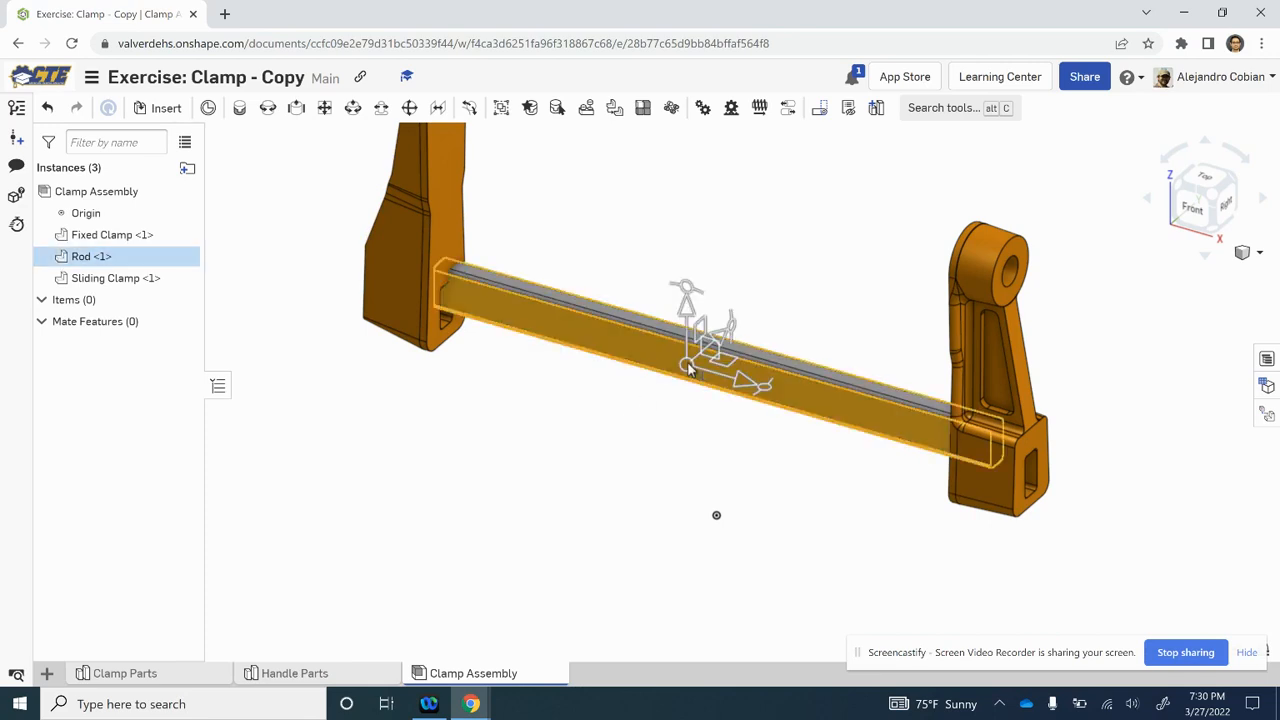
{"action": "mouse_move", "coordinate": [686, 371]}
{"action": "left_mouse_down"}
{"action": "mouse_move", "coordinate": [582, 447]}
{"action": "mouse_move", "coordinate": [710, 374]}
{"action": "left_mouse_up"}
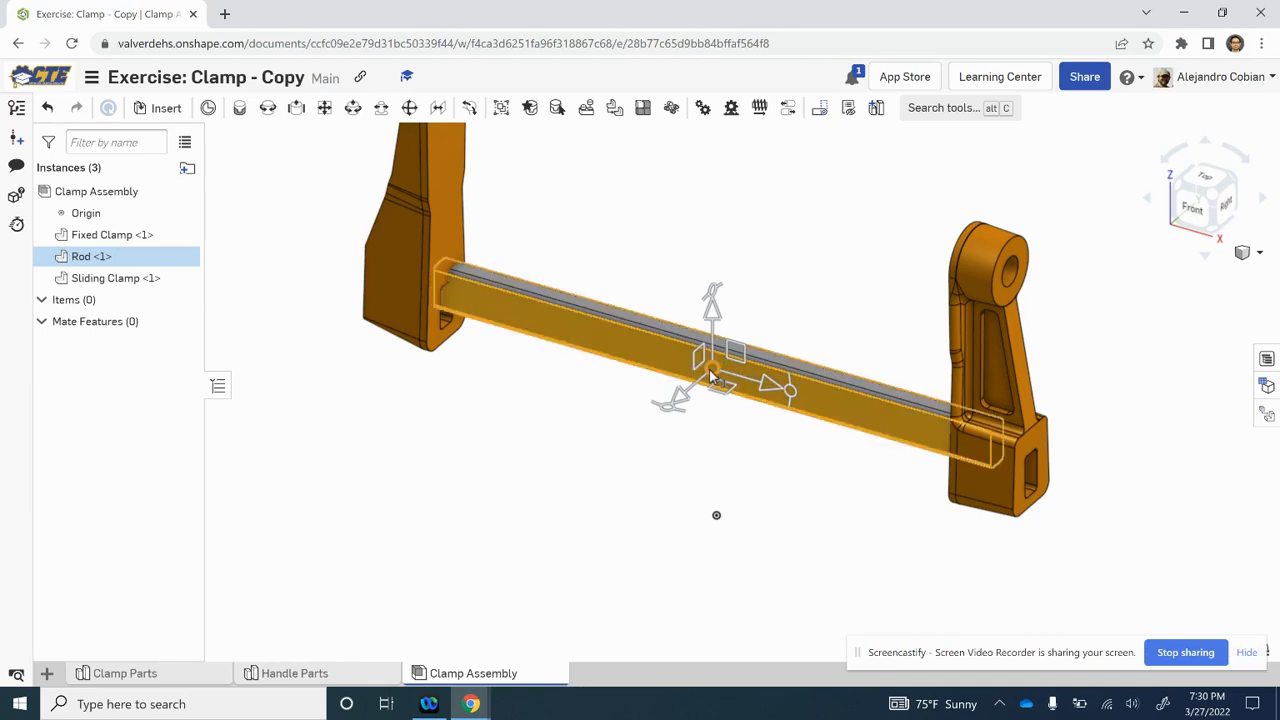
{"action": "right_click", "coordinate": [713, 377]}
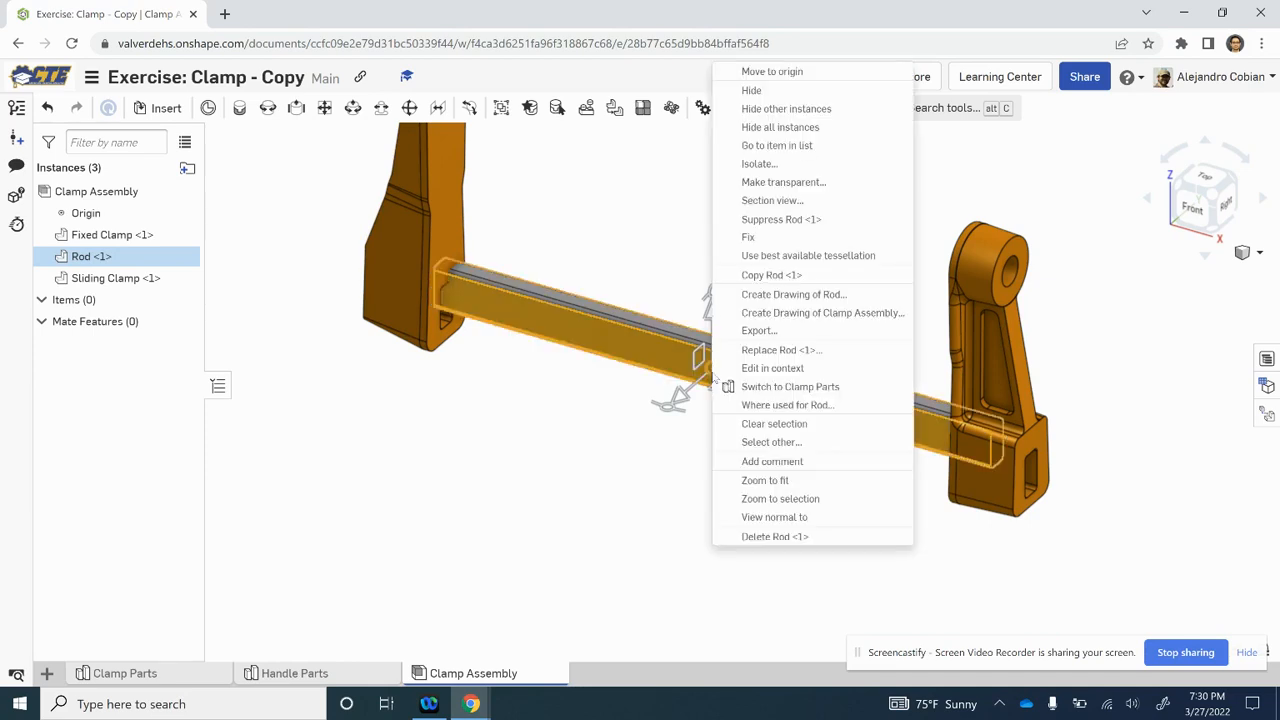
{"action": "left_click", "coordinate": [783, 72]}
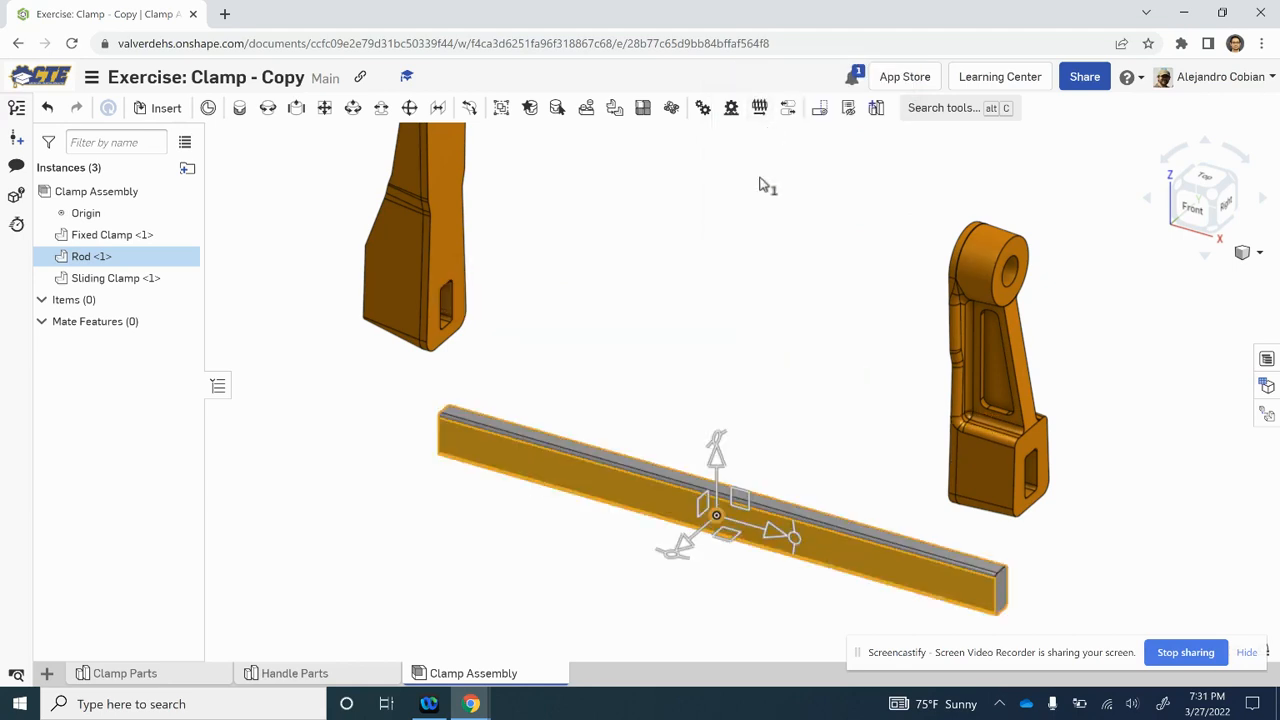
{"action": "left_click", "coordinate": [636, 598]}
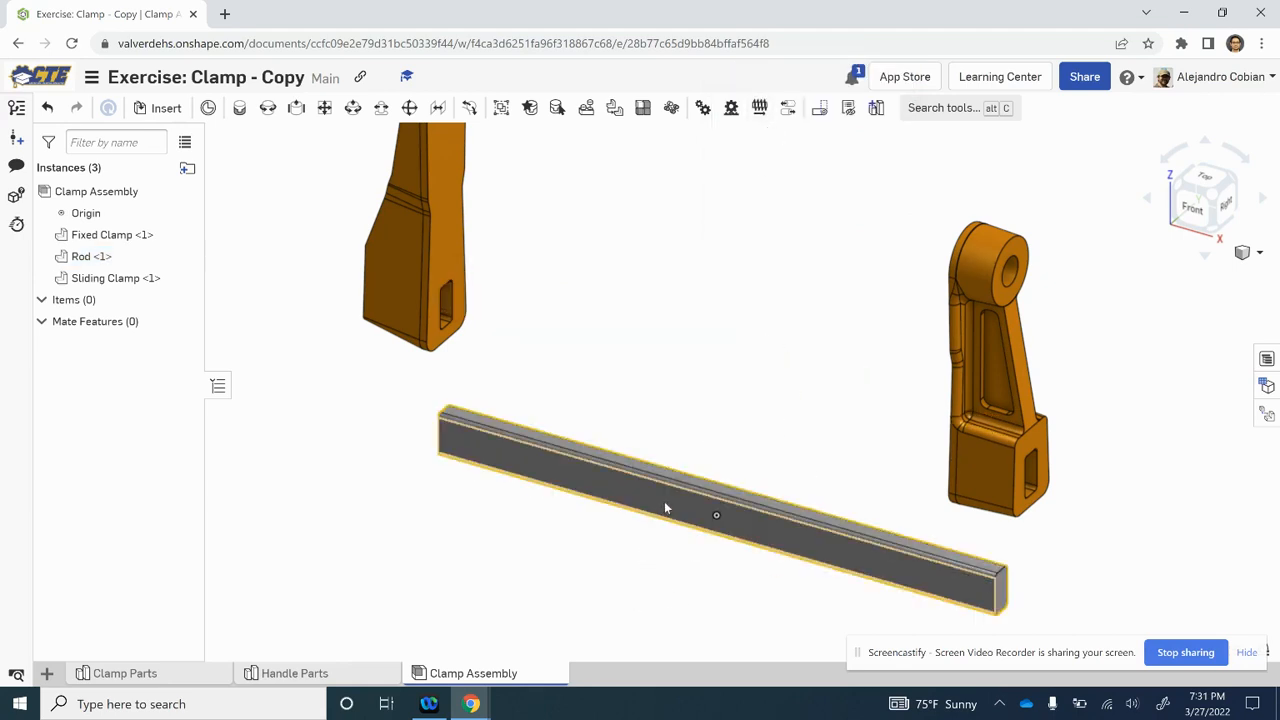
Fix the Rod in place at the assembly origin
{"action": "right_click", "coordinate": [665, 508]}
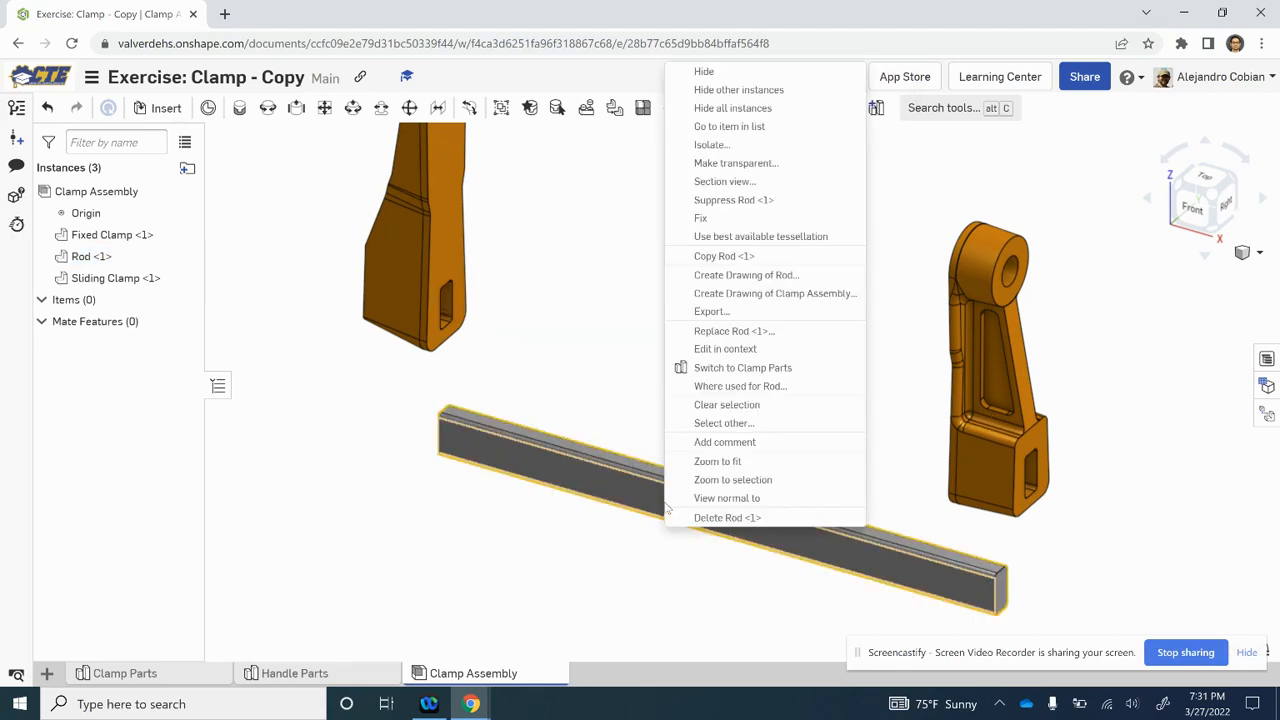
{"action": "left_click", "coordinate": [745, 218]}
{"action": "right_click_drag", "start_coordinate": [803, 451], "coordinate": [751, 503]}
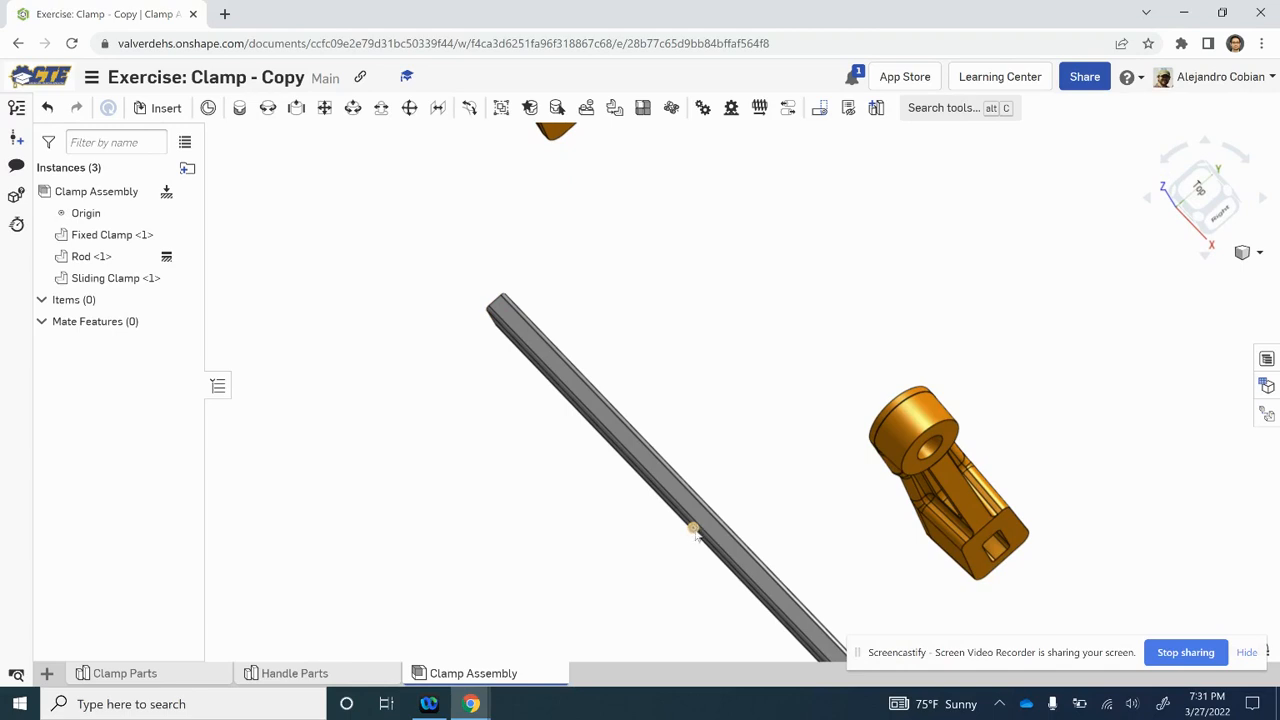
Consult Step 5 of the exercise and create a Fastened mate between the centers of the Fixed Clamp's cut and the Rod's end face
{"action": "key", "text": "alt+Tab"}
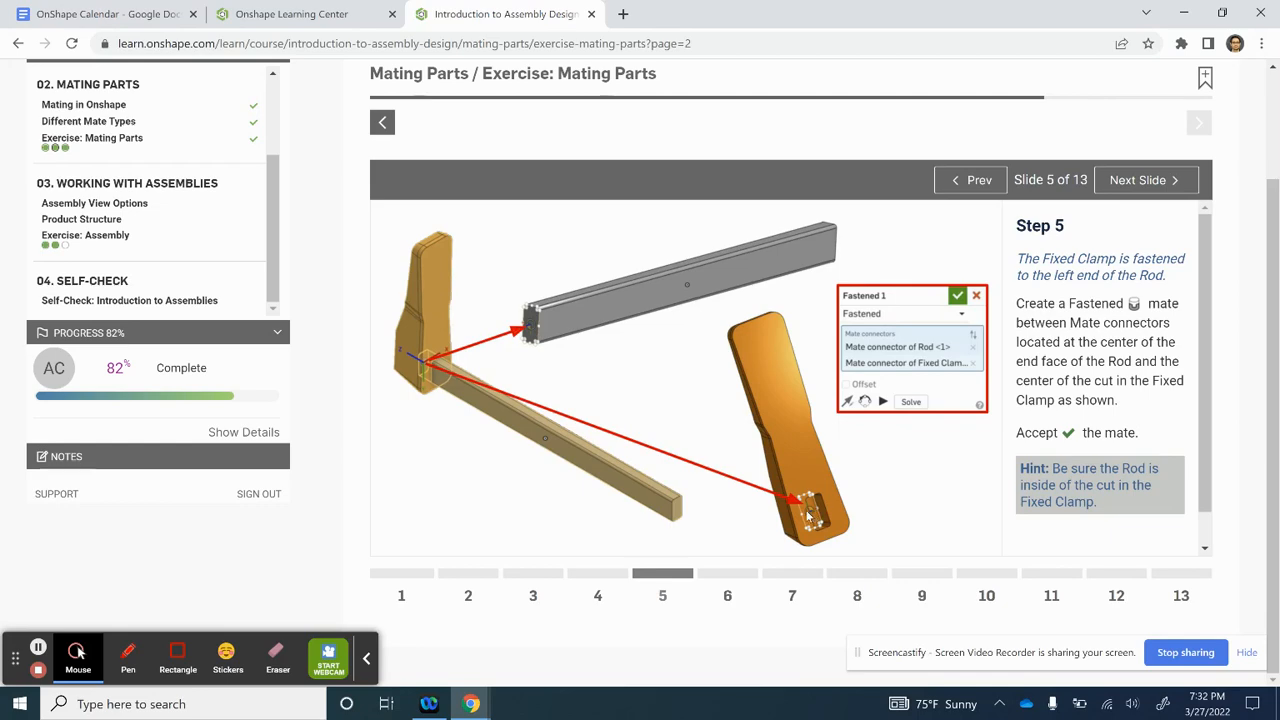
{"action": "key", "text": "alt+Tab"}
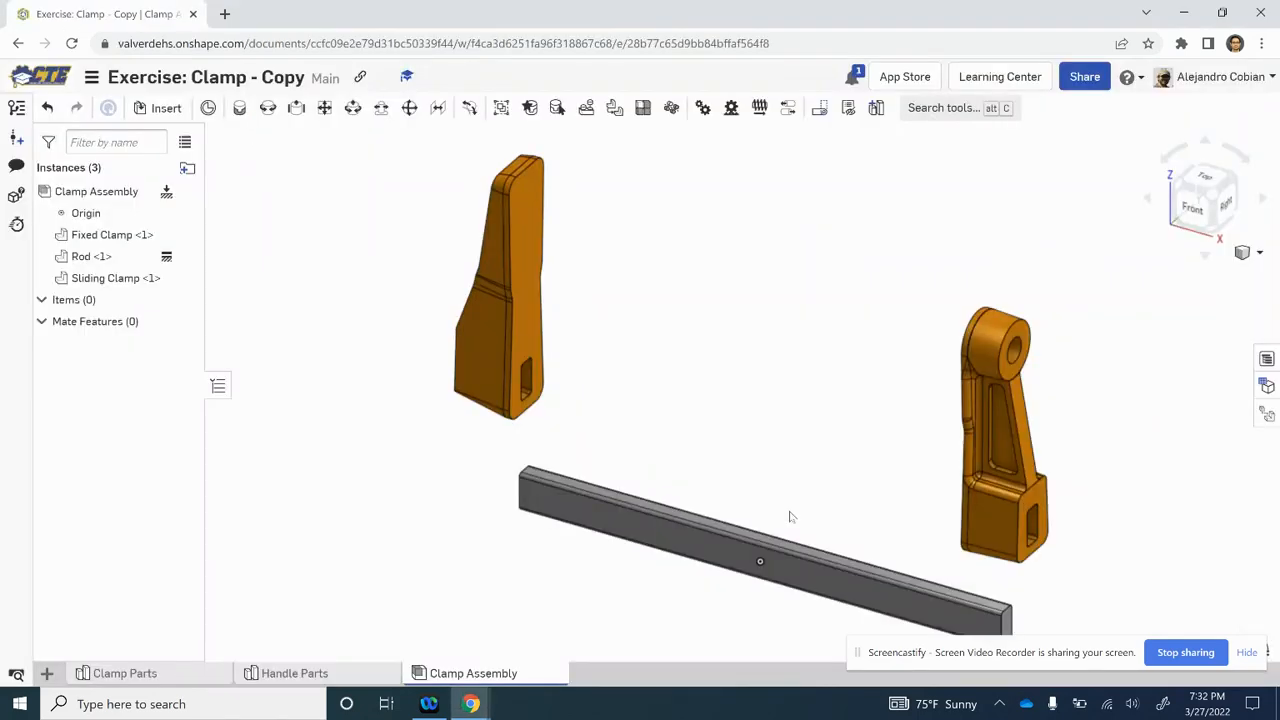
{"action": "scroll", "coordinate": [570, 459], "scroll_direction": "up", "scroll_amount": 5}
{"action": "right_click_drag", "start_coordinate": [566, 457], "coordinate": [615, 351]}
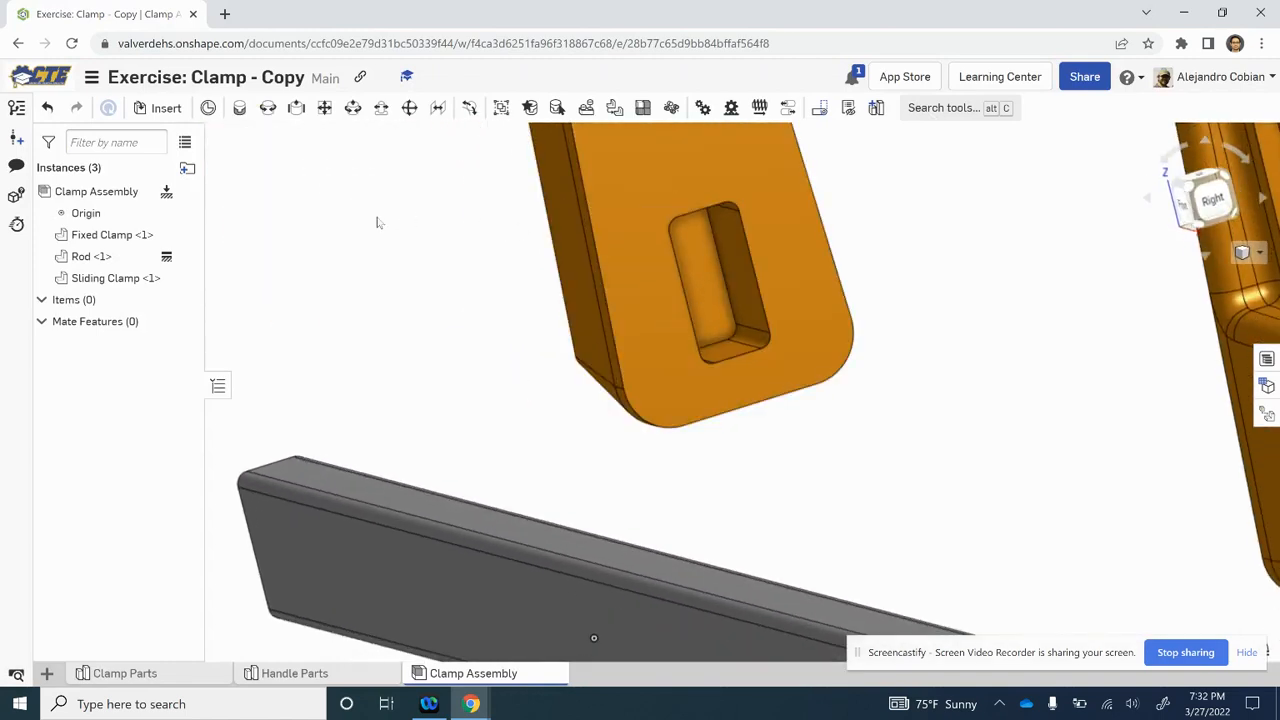
{"action": "left_click", "coordinate": [239, 108]}
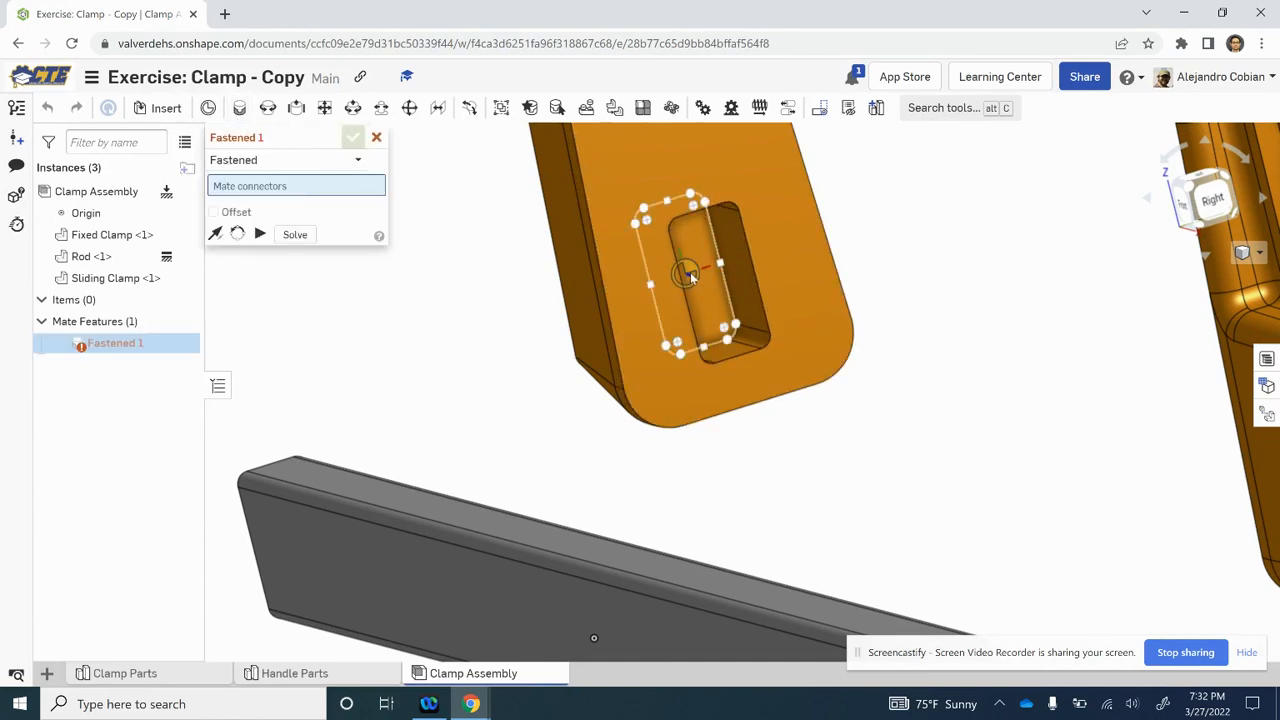
{"action": "left_click", "coordinate": [688, 277]}
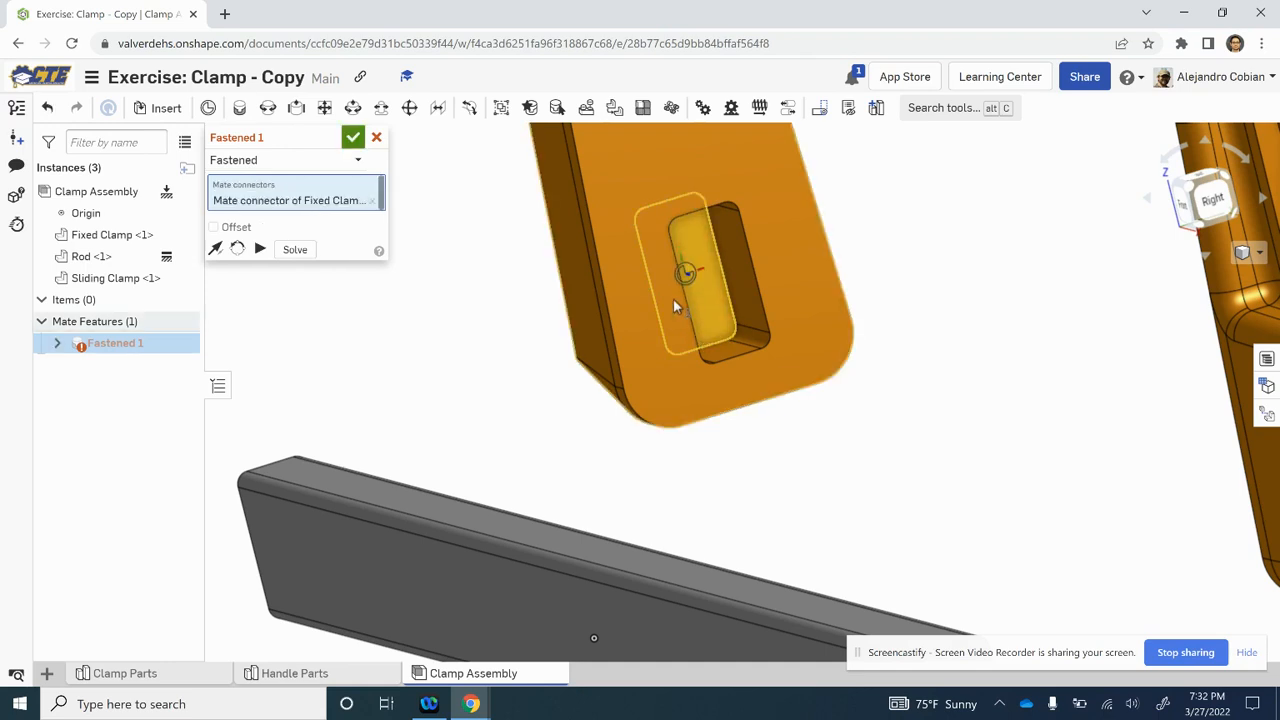
{"action": "right_click_drag", "start_coordinate": [372, 402], "coordinate": [485, 413]}
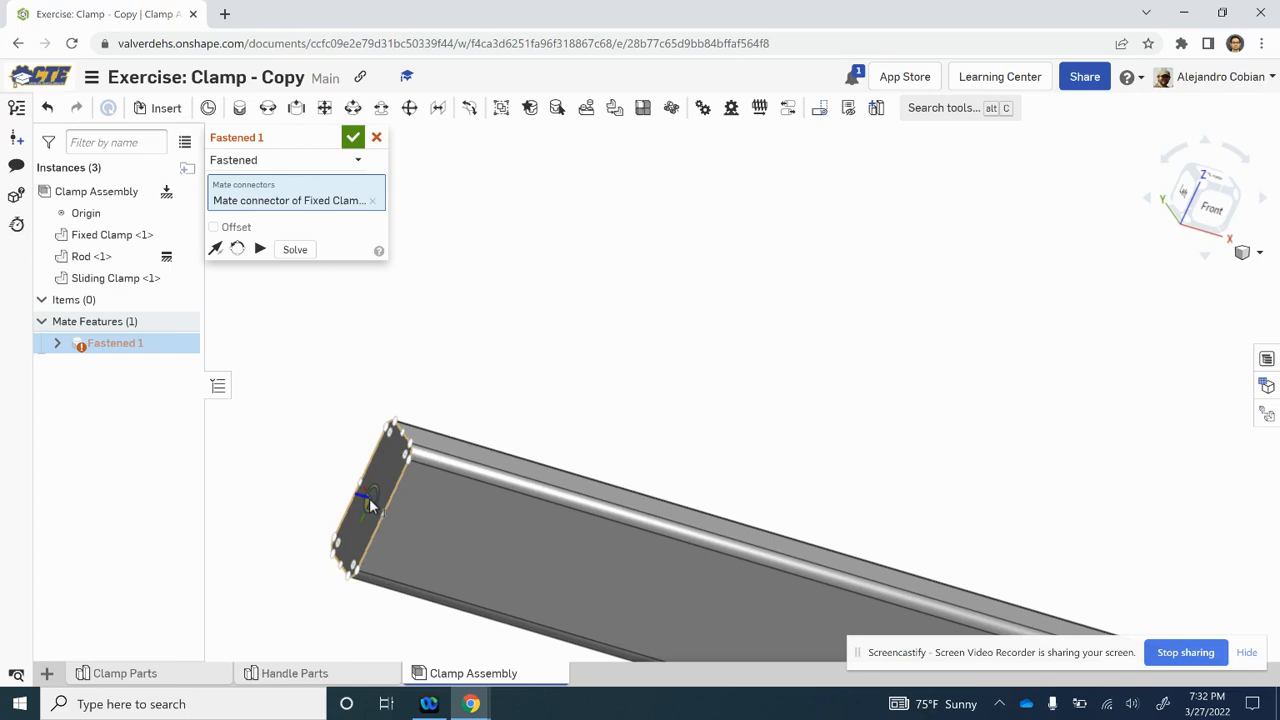
{"action": "left_click", "coordinate": [369, 503]}
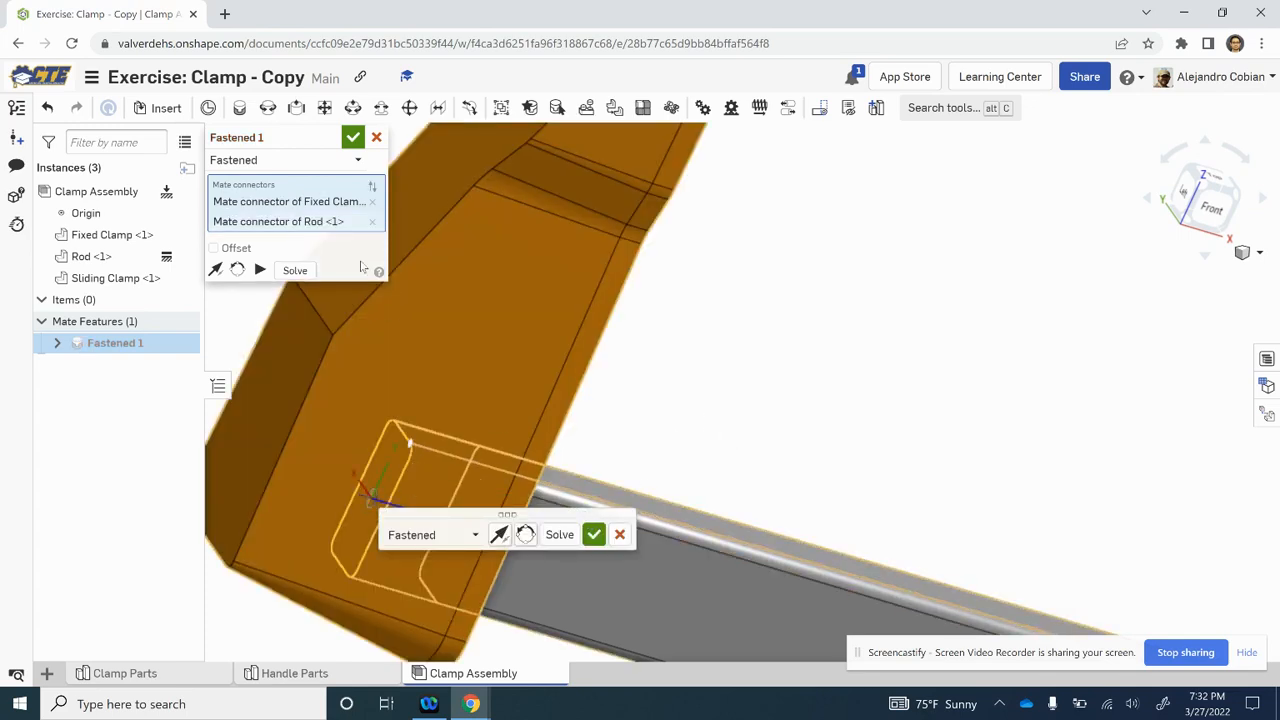
{"action": "left_click", "coordinate": [352, 138]}
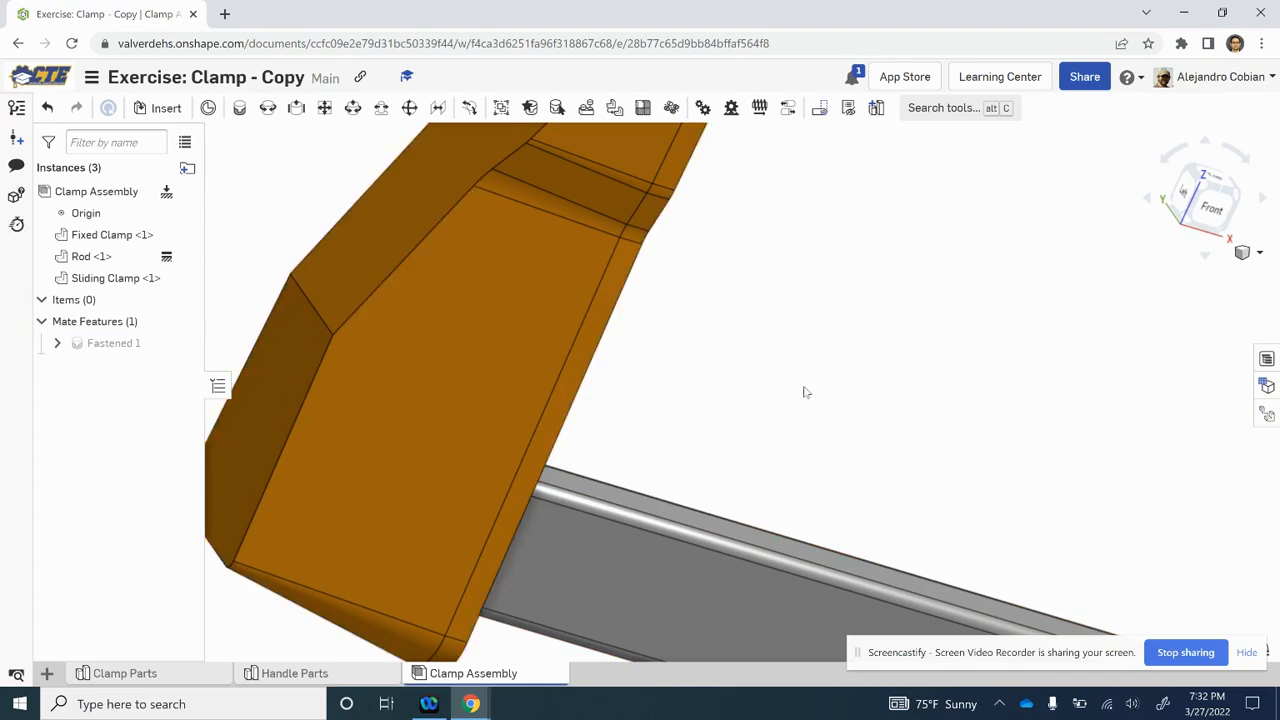
Consult Step 6 of the exercise and define a Slider mate between the centers of the Rod's free end face and the Sliding Clamp's cut
{"action": "key", "text": "alt+Tab"}
{"action": "left_click", "coordinate": [730, 578]}
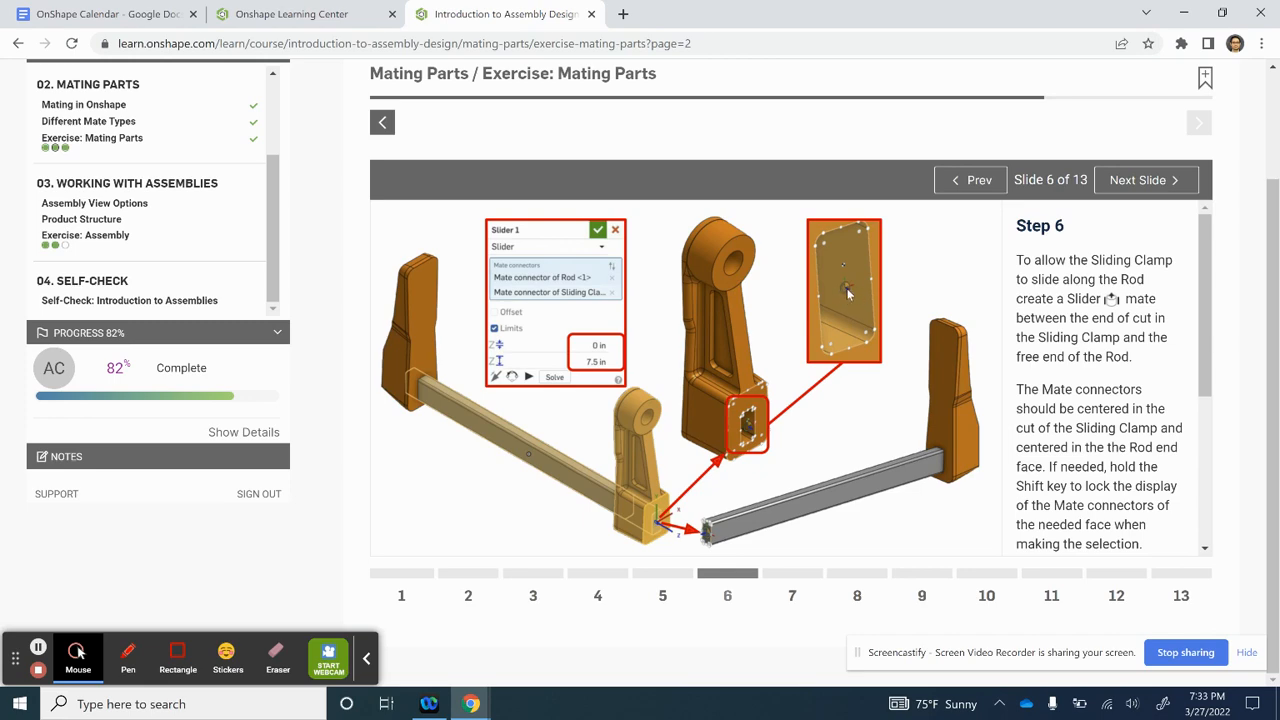
{"action": "key", "text": "alt+Tab"}
{"action": "scroll", "coordinate": [1012, 540], "scroll_direction": "up", "scroll_amount": 5}
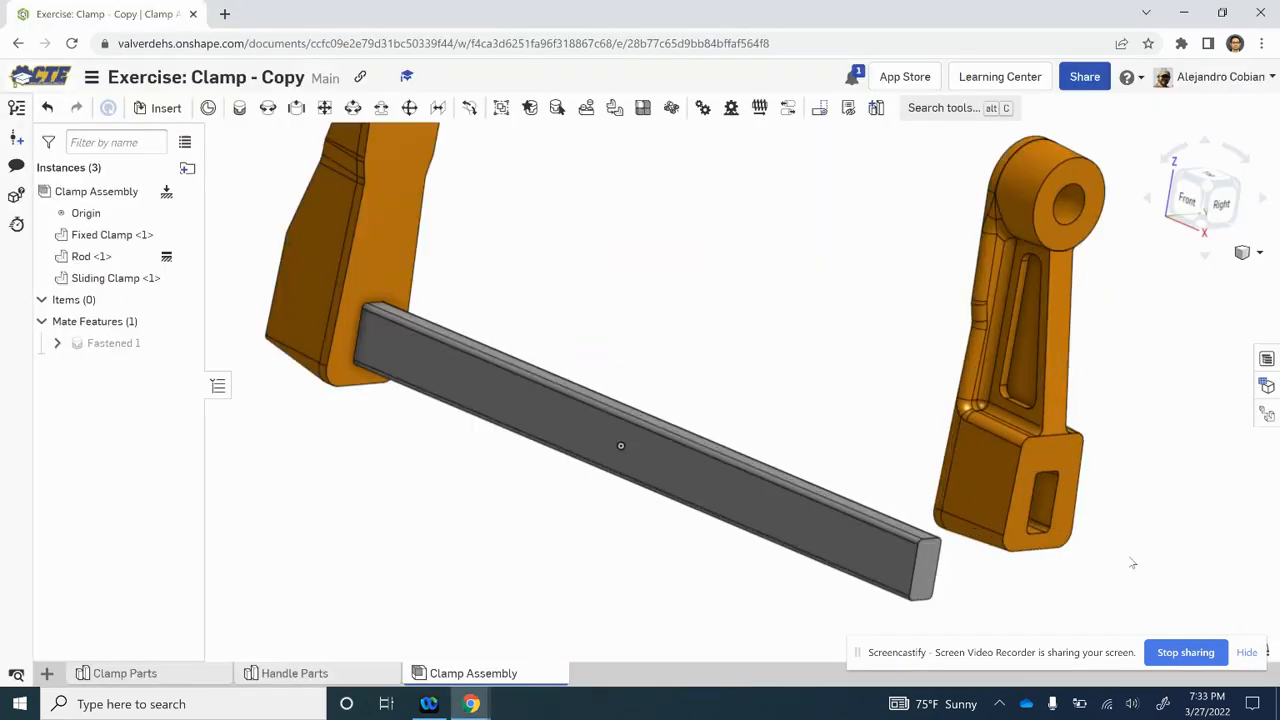
{"action": "left_click", "coordinate": [296, 107]}
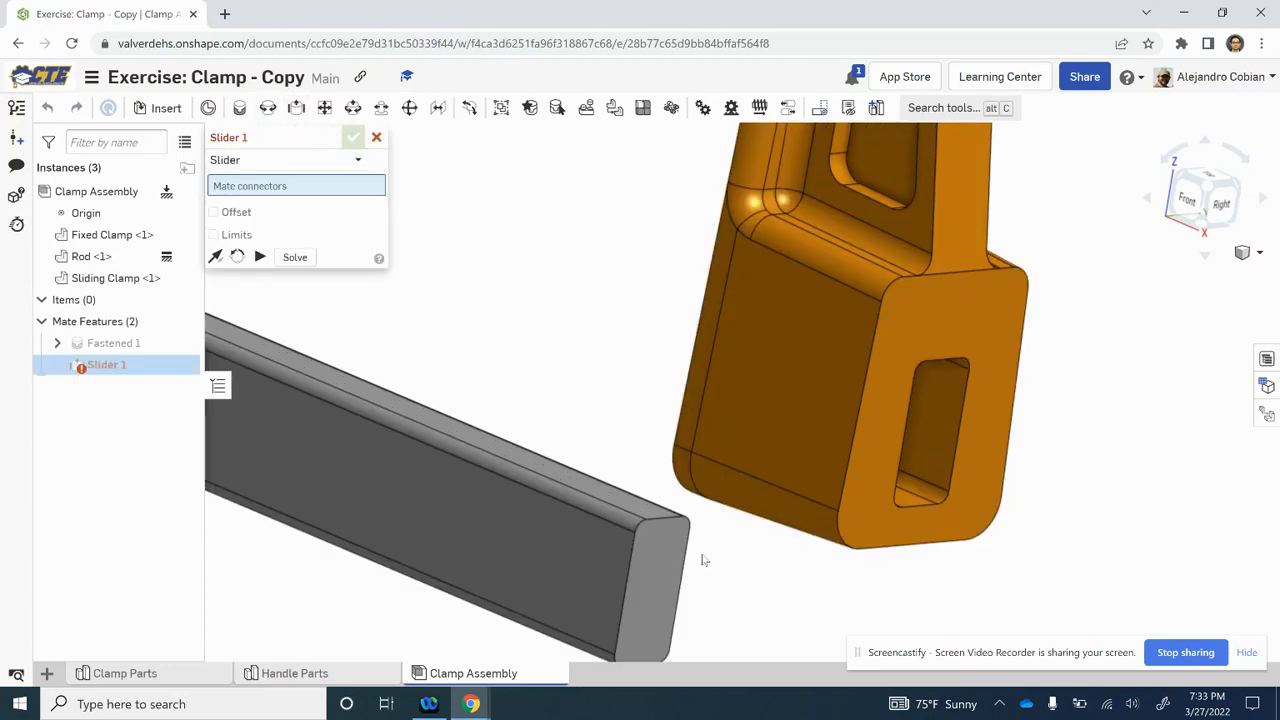
{"action": "left_click", "coordinate": [652, 593]}
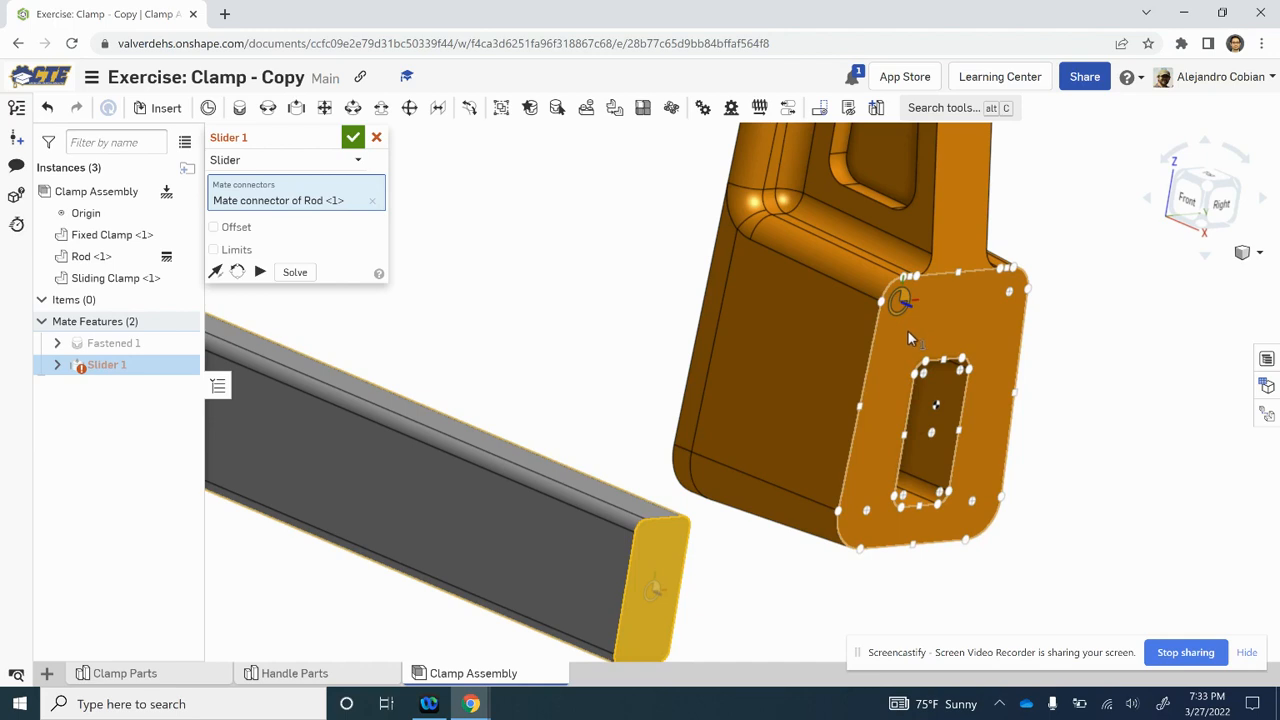
{"action": "left_click", "coordinate": [937, 437]}
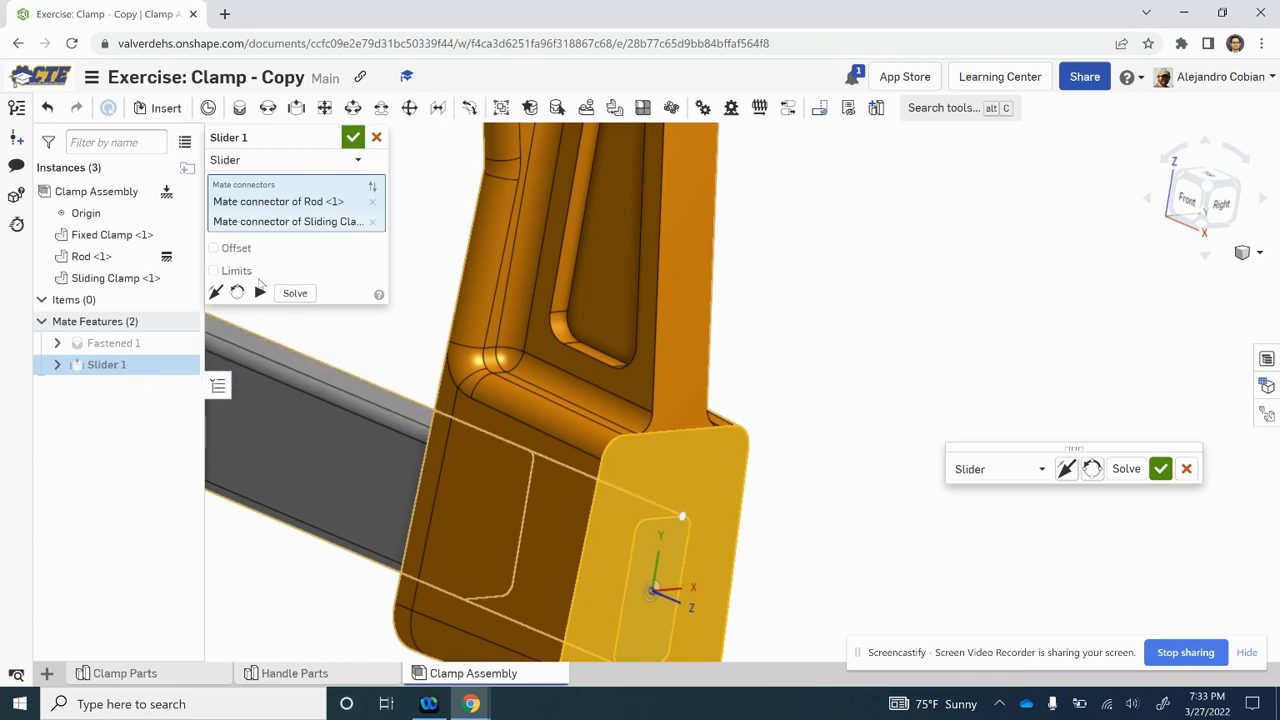
Limit the Slider mate's Z travel to a minimum of 0 in and a maximum of 7.5 in, and accept the mate
{"action": "left_click", "coordinate": [213, 271]}
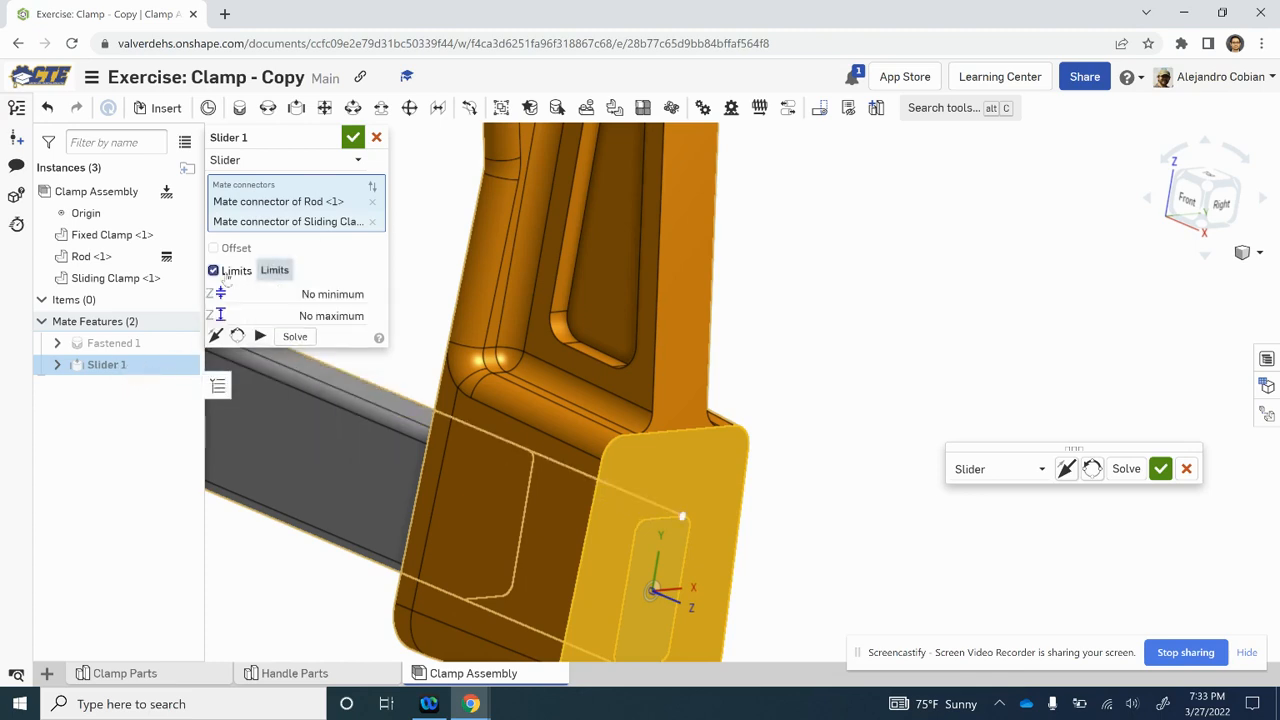
{"action": "left_click", "coordinate": [307, 296]}
{"action": "key", "text": "alt+Tab"}
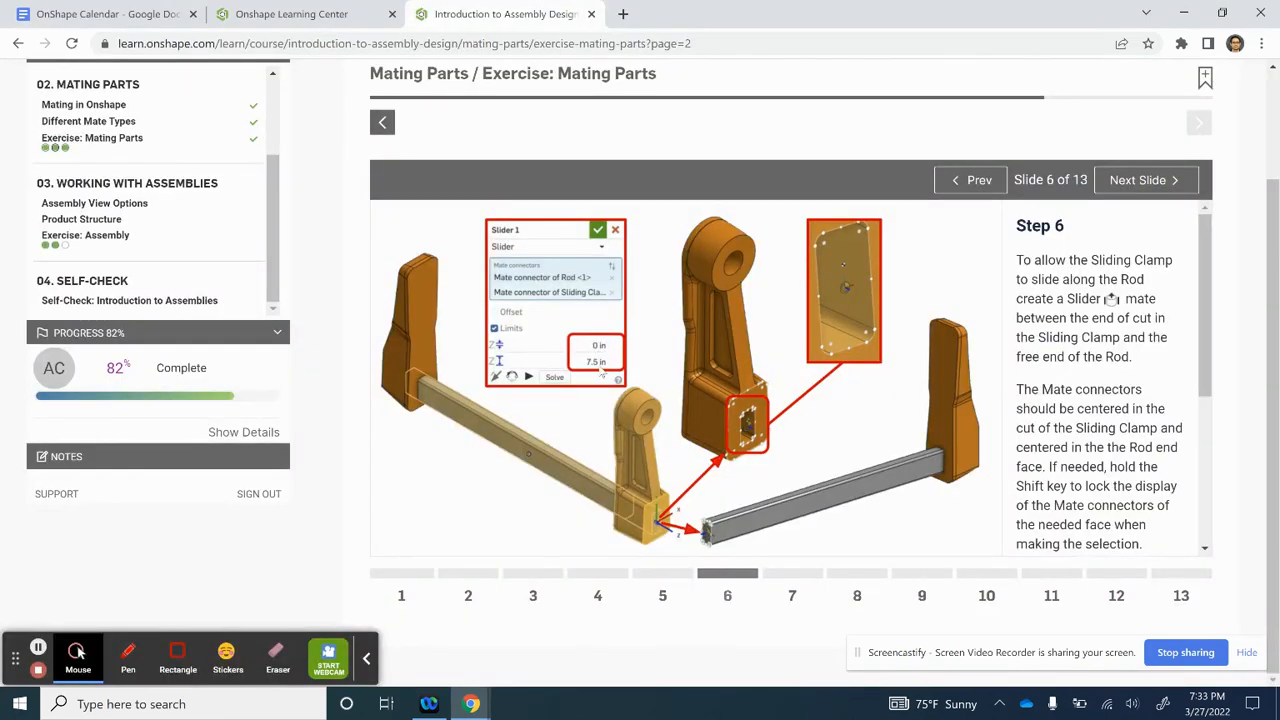
{"action": "key", "text": "alt+Tab"}
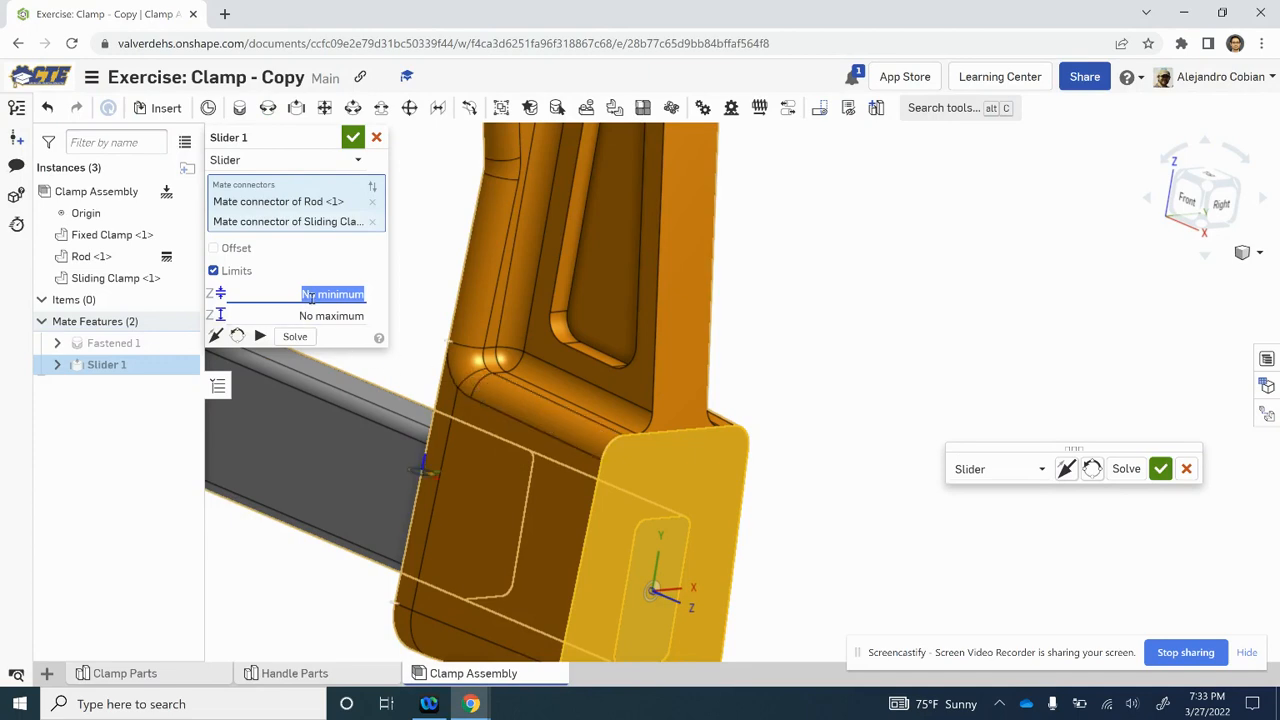
{"action": "type", "text": "0"}
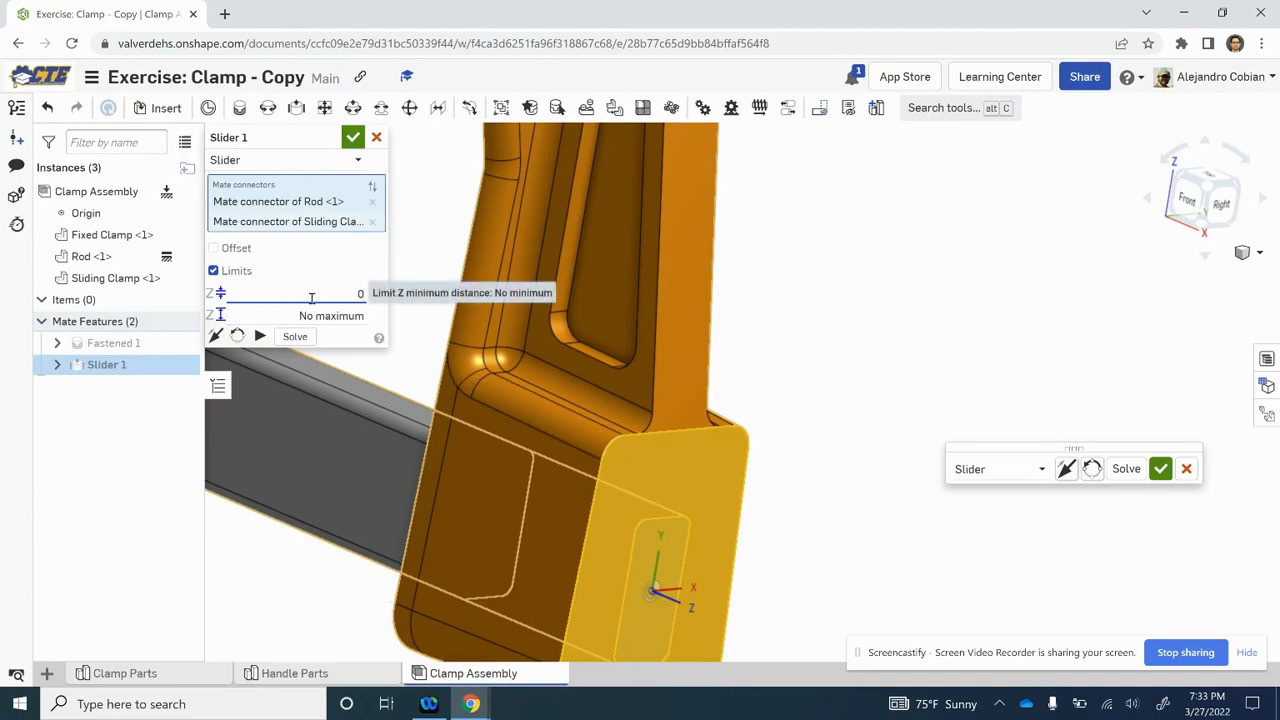
{"action": "key", "text": "Tab"}
{"action": "type", "text": "7"}
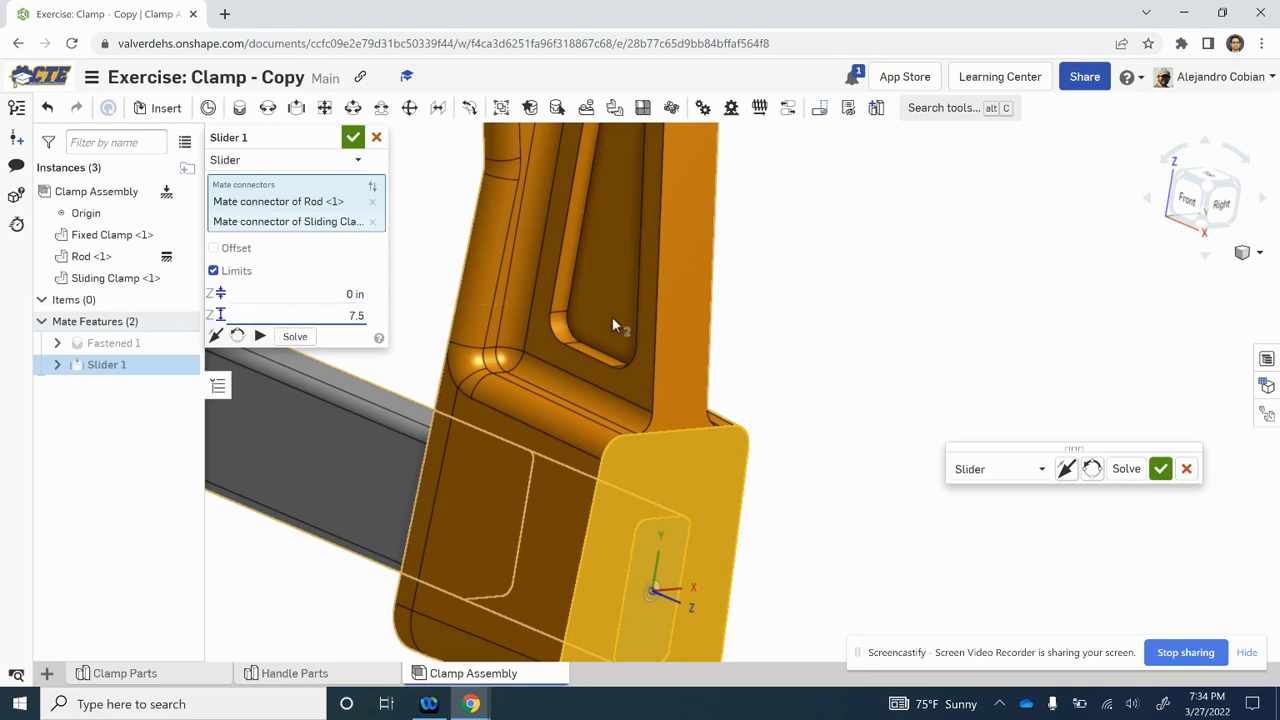
{"action": "left_click", "coordinate": [1213, 193]}
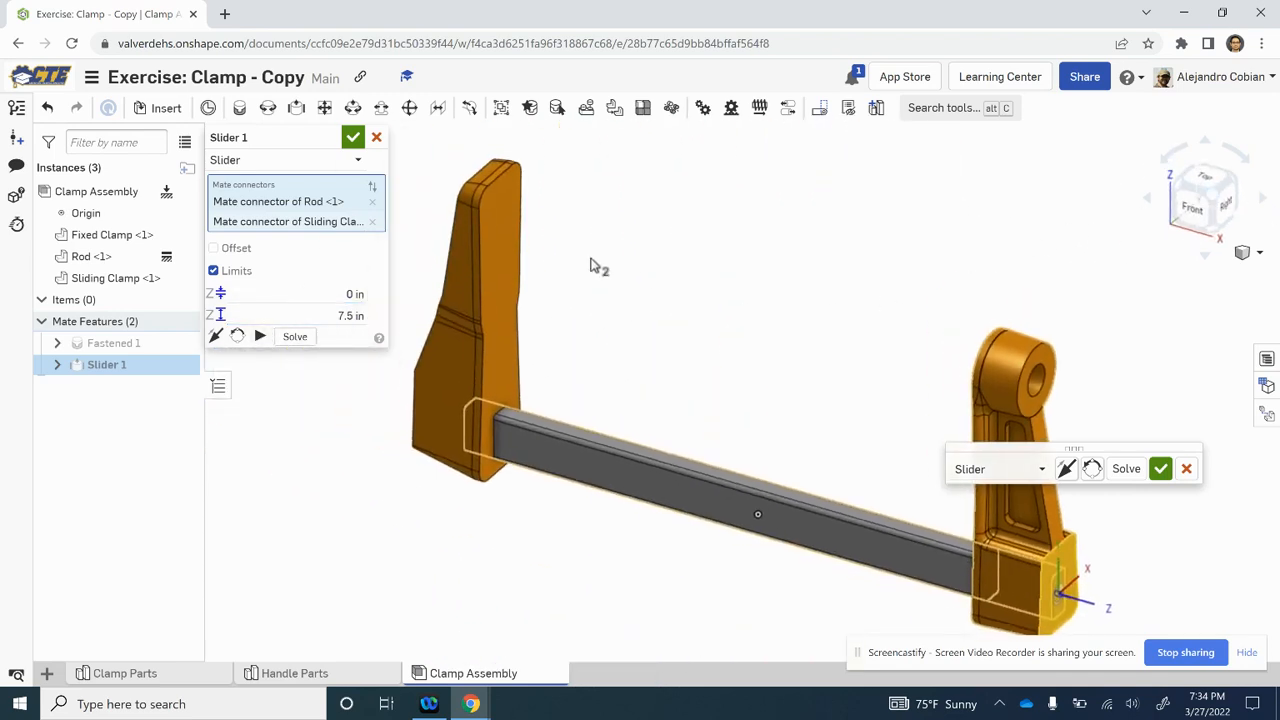
{"action": "left_click", "coordinate": [259, 337]}
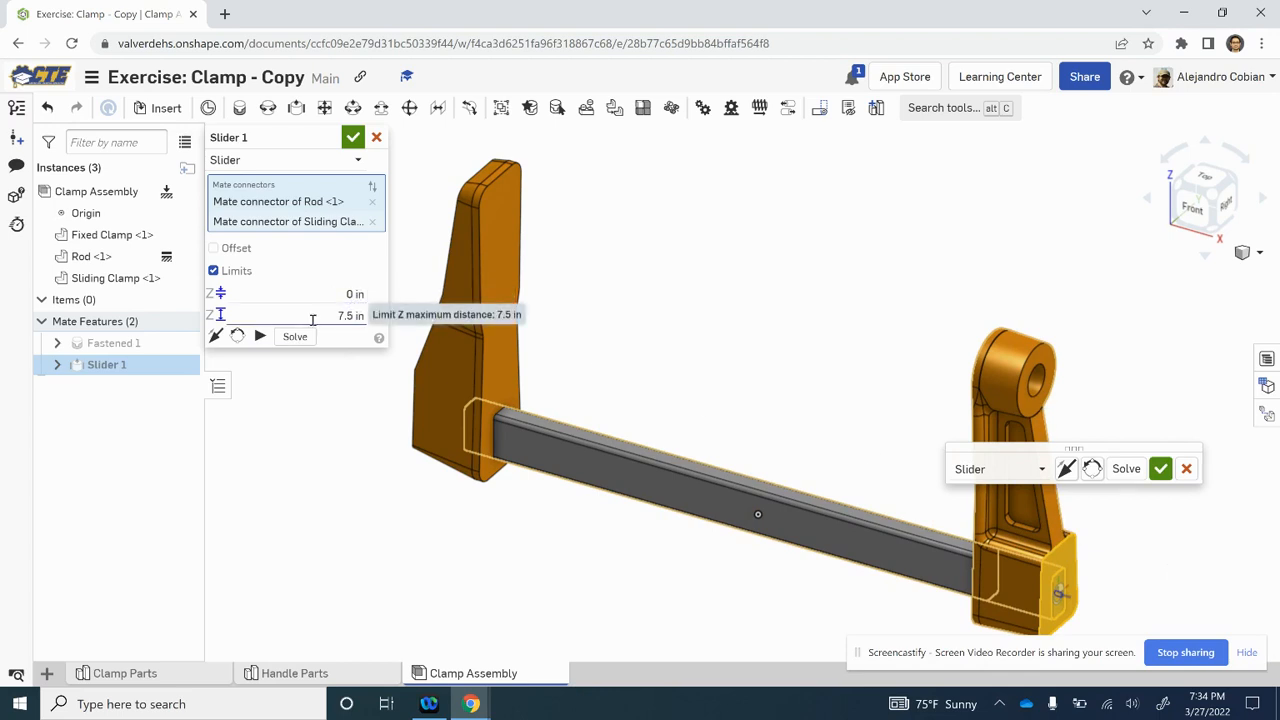
{"action": "left_click", "coordinate": [355, 138]}
Consult Step 7 of the exercise on inserting the Handle Parts, and start inserting parts into the assembly
{"action": "key", "text": "alt+Tab"}
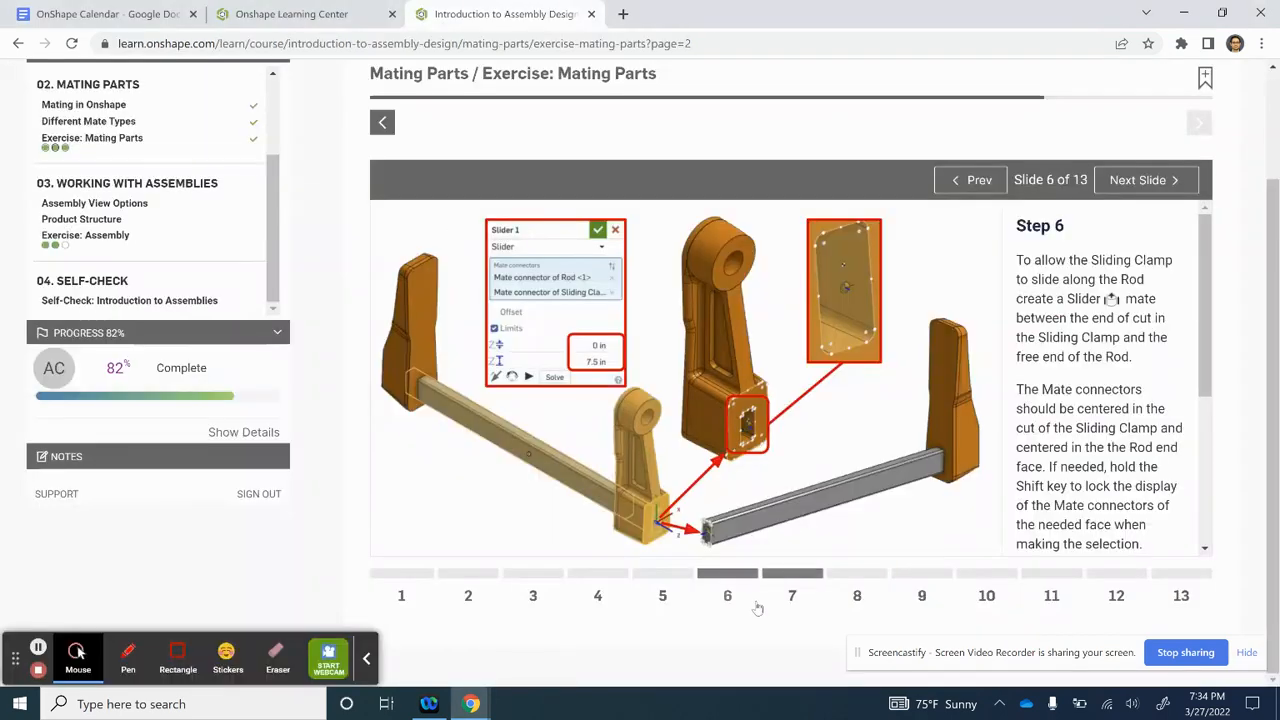
{"action": "left_click", "coordinate": [807, 575]}
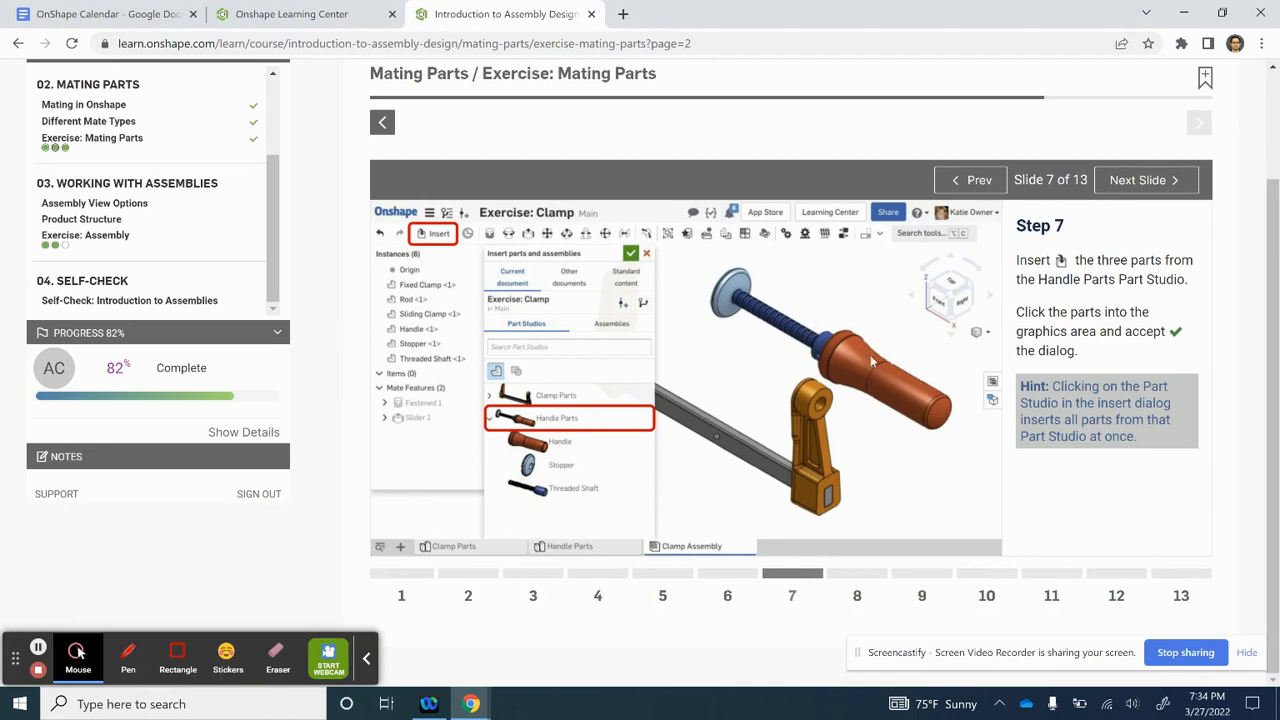
{"action": "key", "text": "alt+Tab"}
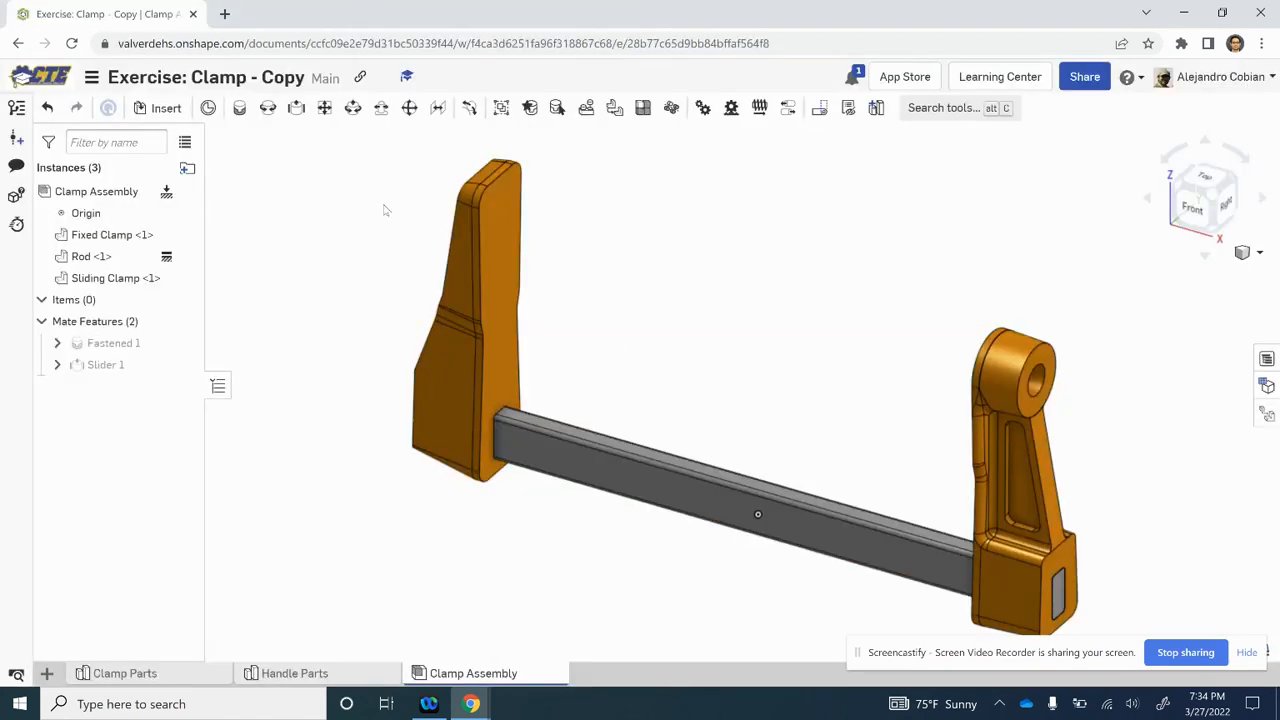
{"action": "left_click", "coordinate": [162, 110]}
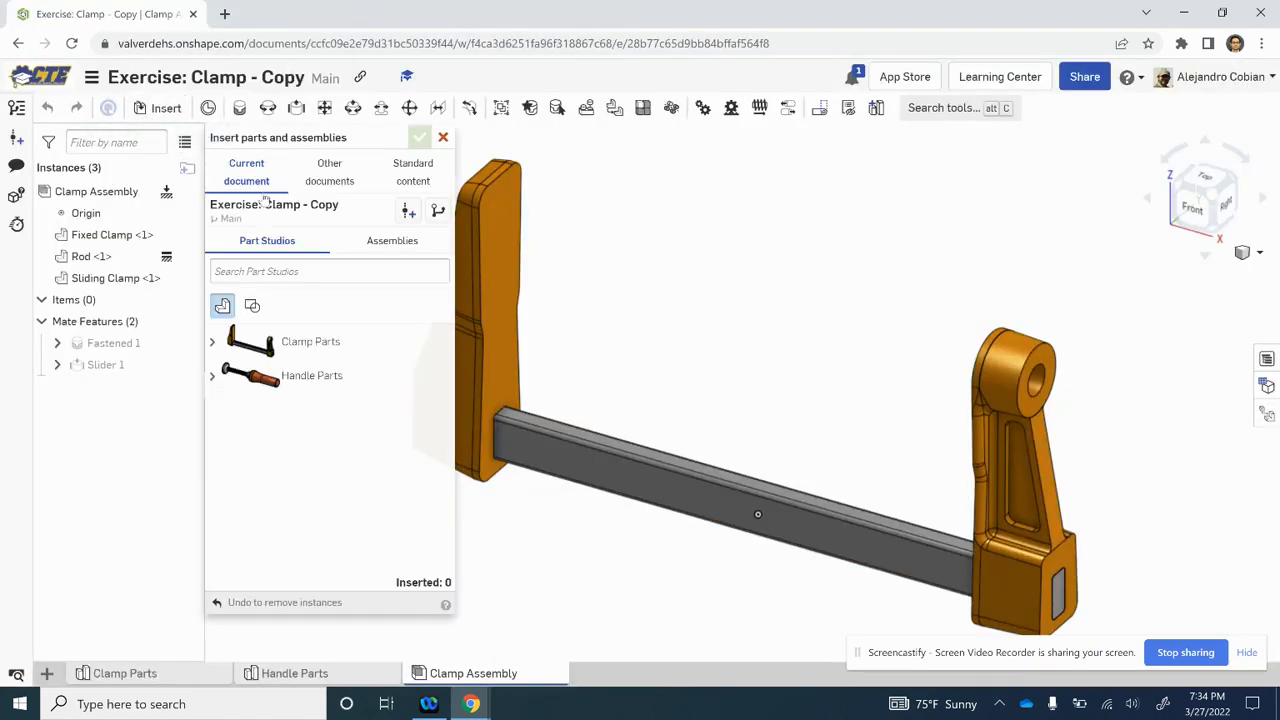
{"action": "left_click", "coordinate": [283, 388]}
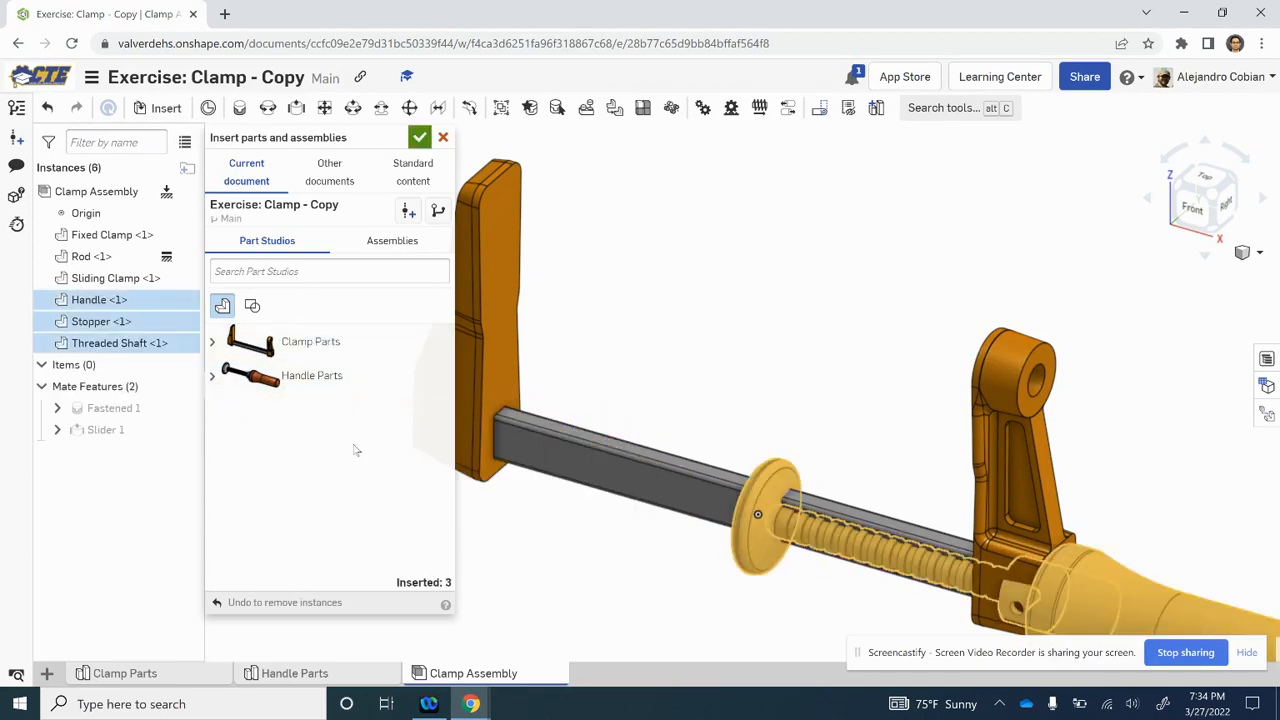
{"action": "left_click", "coordinate": [483, 425]}
{"action": "key", "text": "ctrl+z"}
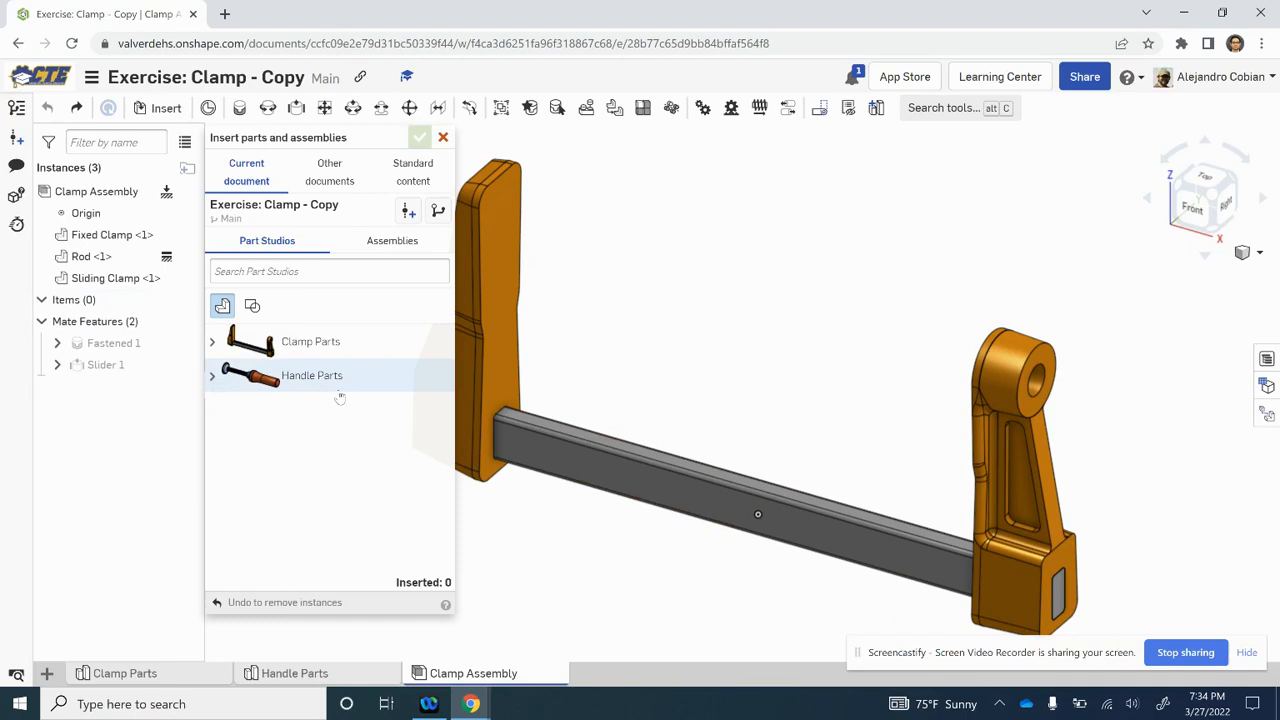
Insert the Handle, Stopper and Threaded Shaft individually from the Handle Parts studio, placing them above the clamp
{"action": "left_click", "coordinate": [211, 376]}
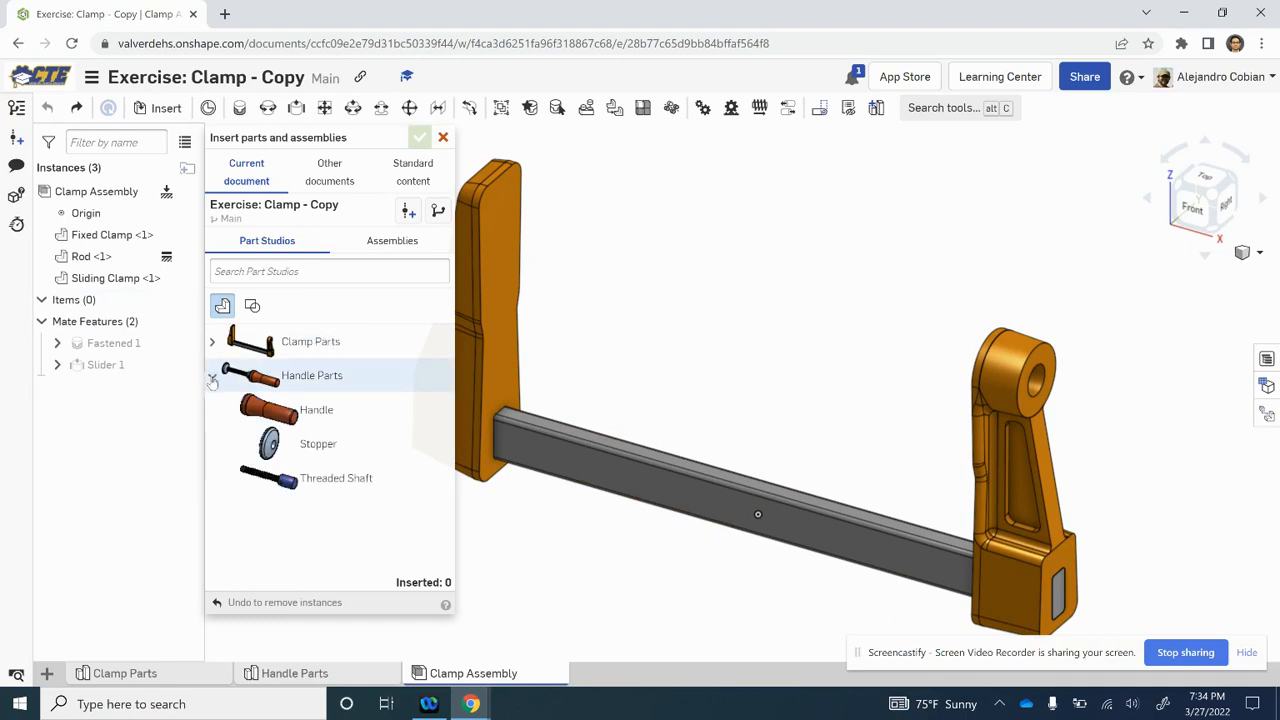
{"action": "left_click", "coordinate": [285, 410]}
{"action": "left_click", "coordinate": [303, 443]}
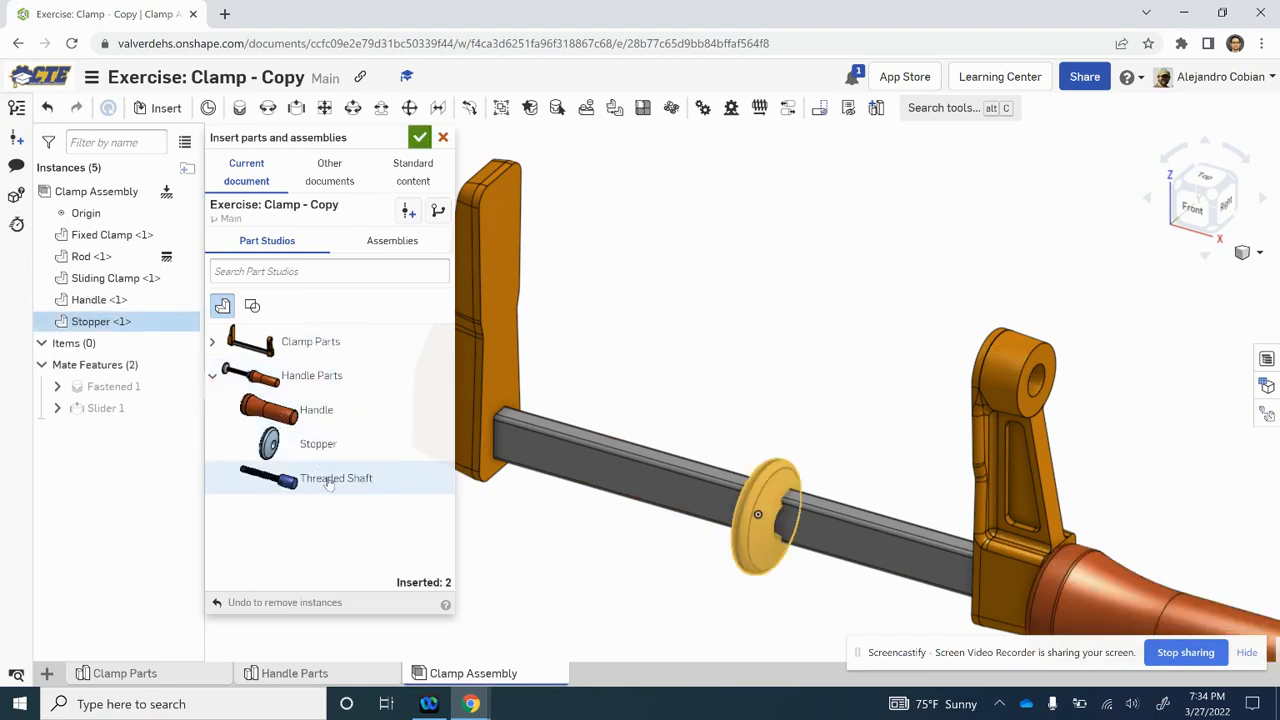
{"action": "left_click", "coordinate": [322, 478]}
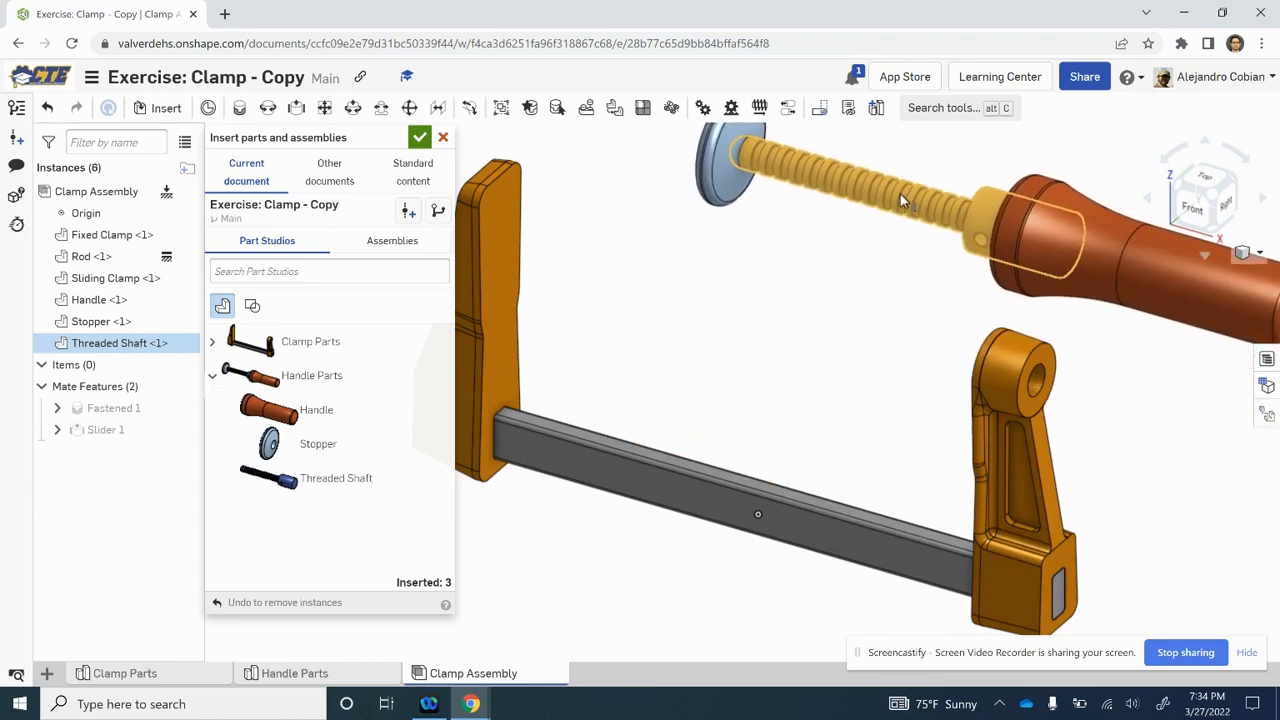
{"action": "left_click", "coordinate": [883, 189]}
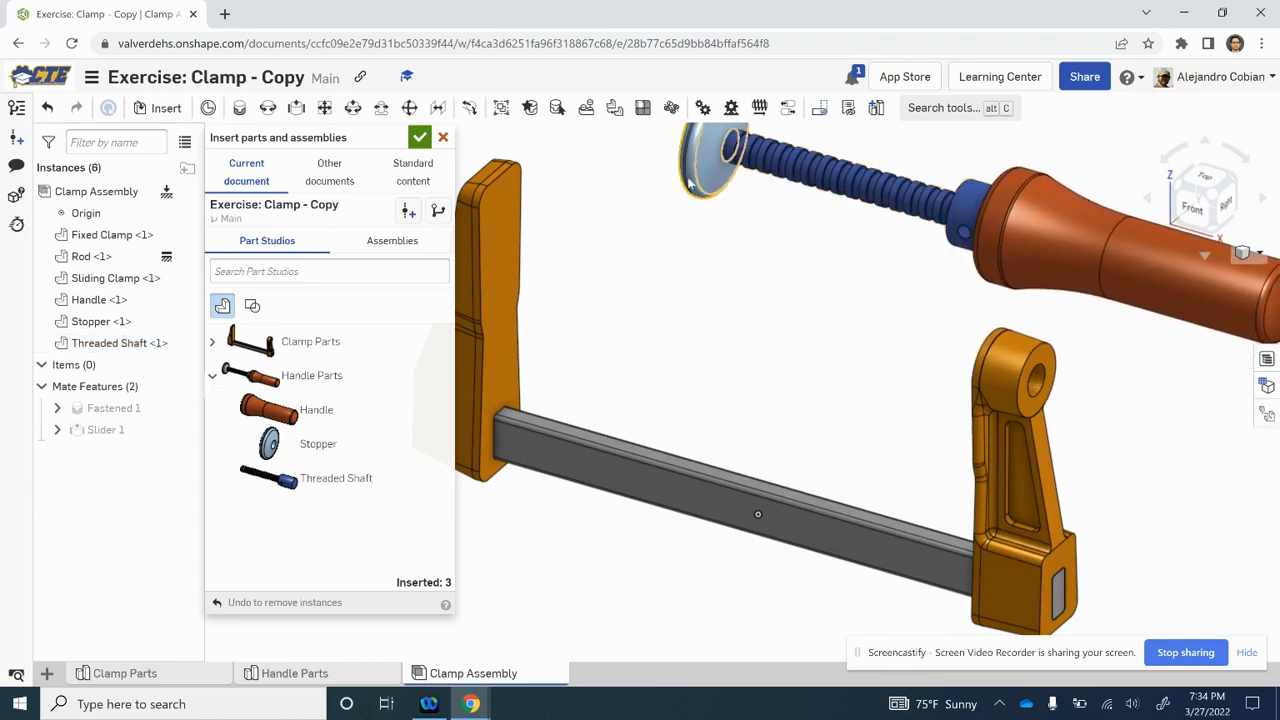
Move the Stopper and the Threaded Shaft apart from the Handle, and accept the inserted parts
{"action": "left_click_drag", "start_coordinate": [707, 182], "coordinate": [615, 153]}
{"action": "left_click_drag", "start_coordinate": [820, 178], "coordinate": [700, 250]}
{"action": "left_click", "coordinate": [420, 138]}
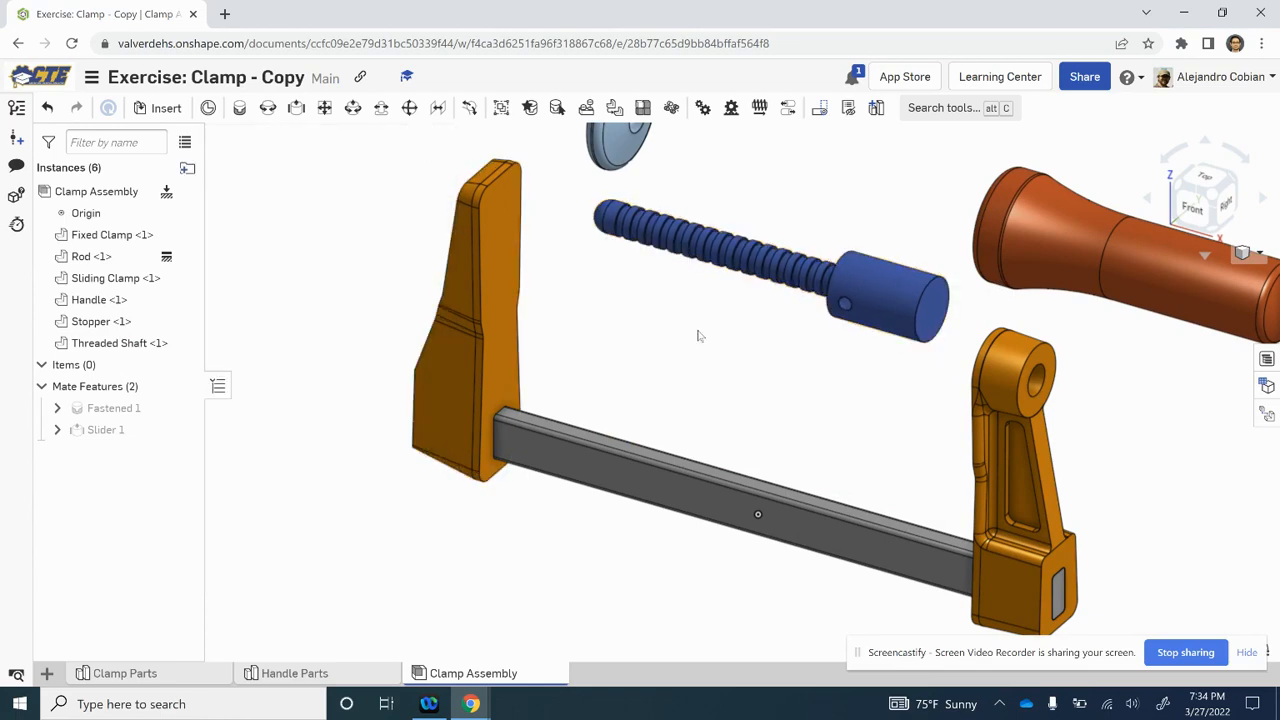
{"action": "scroll", "coordinate": [720, 334], "scroll_direction": "down", "scroll_amount": 5}
{"action": "scroll", "coordinate": [741, 334], "scroll_direction": "up", "scroll_amount": 2}
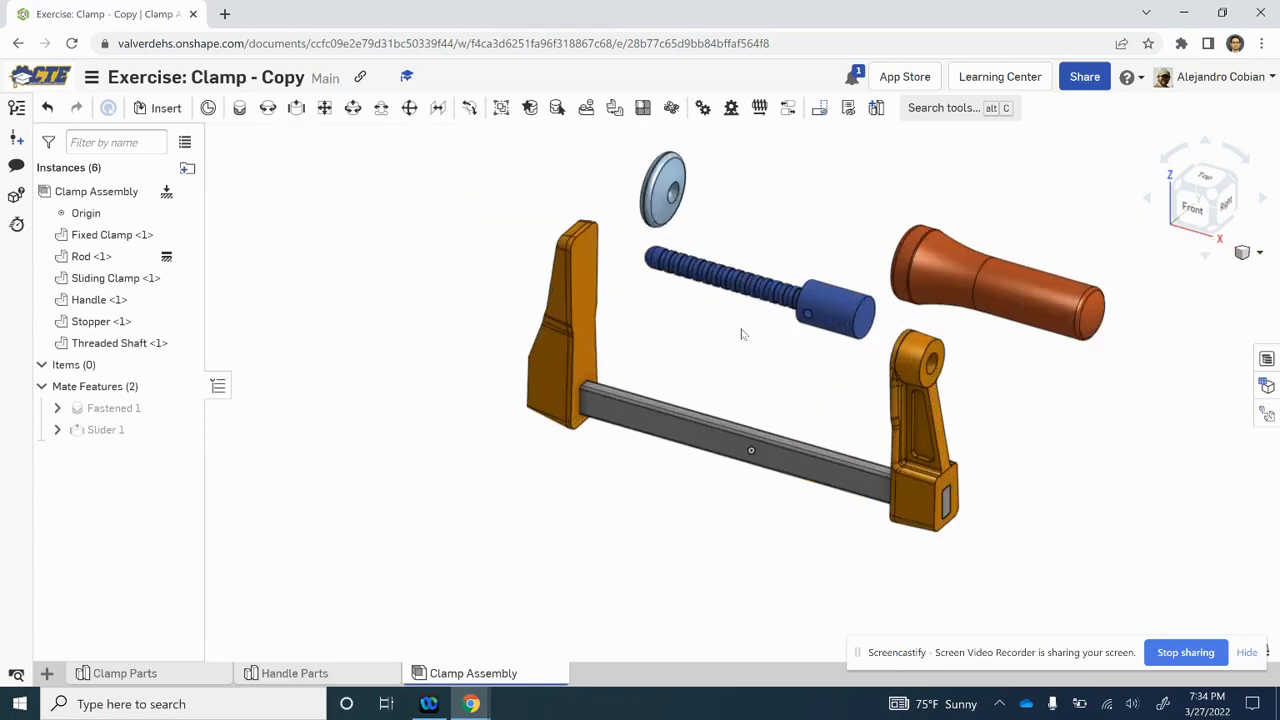
Consult Step 8 of the exercise on fastening the Handle to the Threaded Shaft, and return to the assembly
{"action": "key", "text": "alt+Tab"}
{"action": "left_click", "coordinate": [848, 578]}
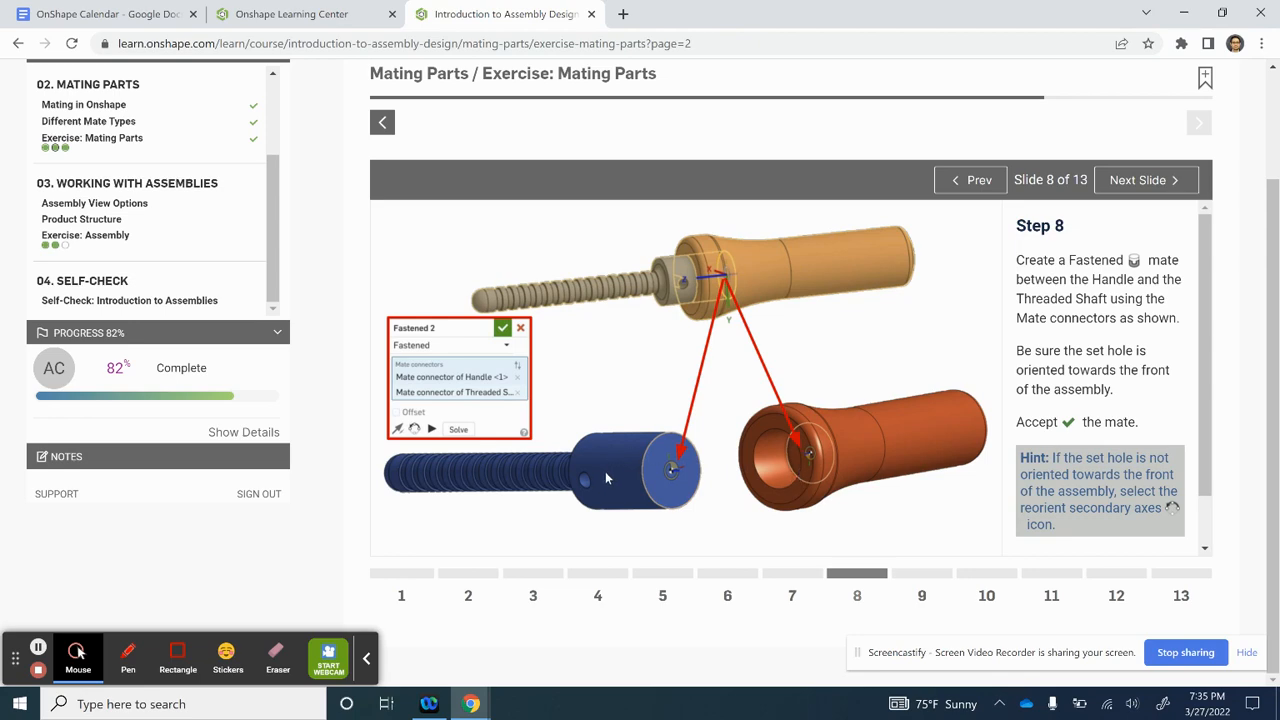
{"action": "key", "text": "alt+Tab"}
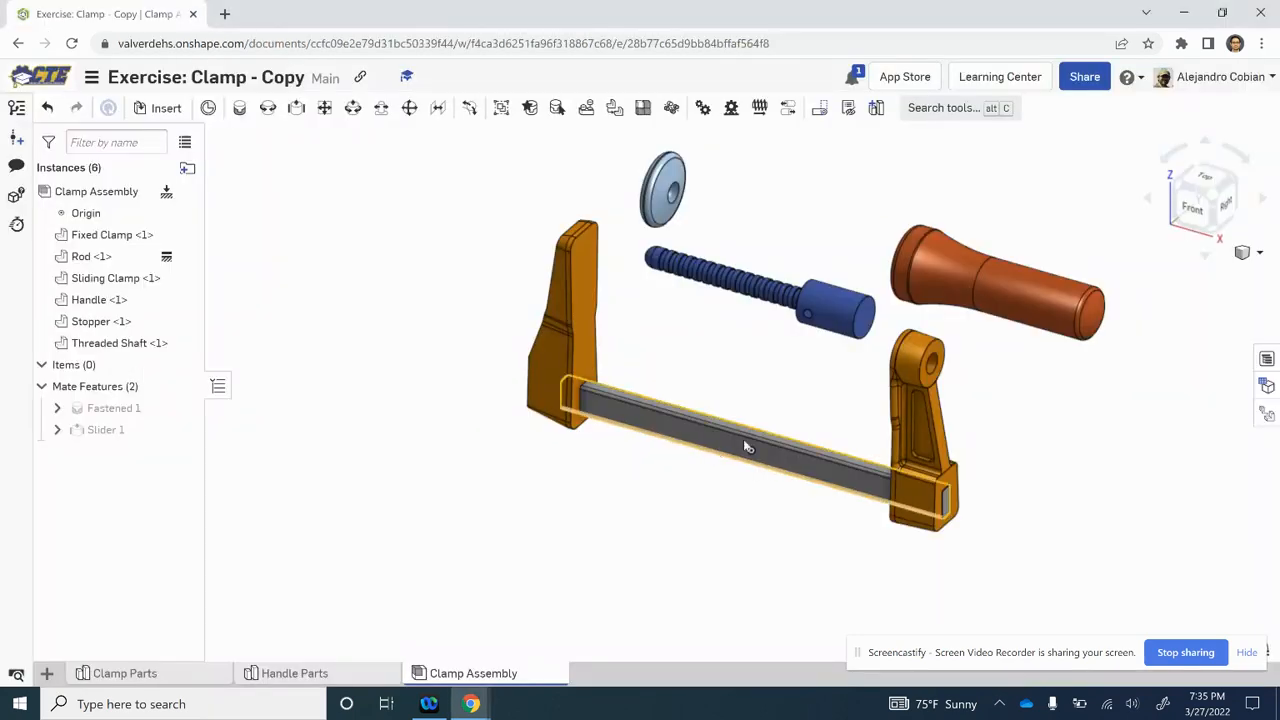
{"action": "right_click_drag", "start_coordinate": [798, 251], "coordinate": [803, 254]}
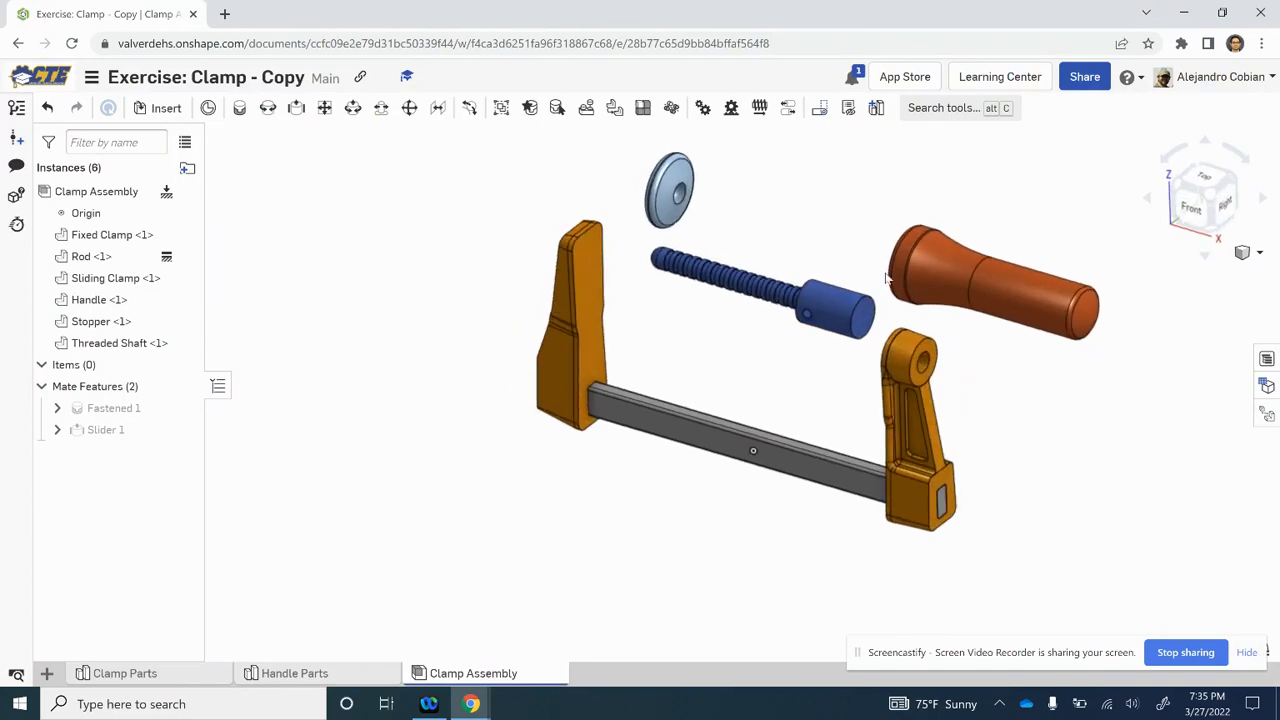
Create a Fastened mate between the plain end face of the Threaded Shaft and the inner face of the Handle's socket
{"action": "scroll", "coordinate": [803, 259], "scroll_direction": "up", "scroll_amount": 5}
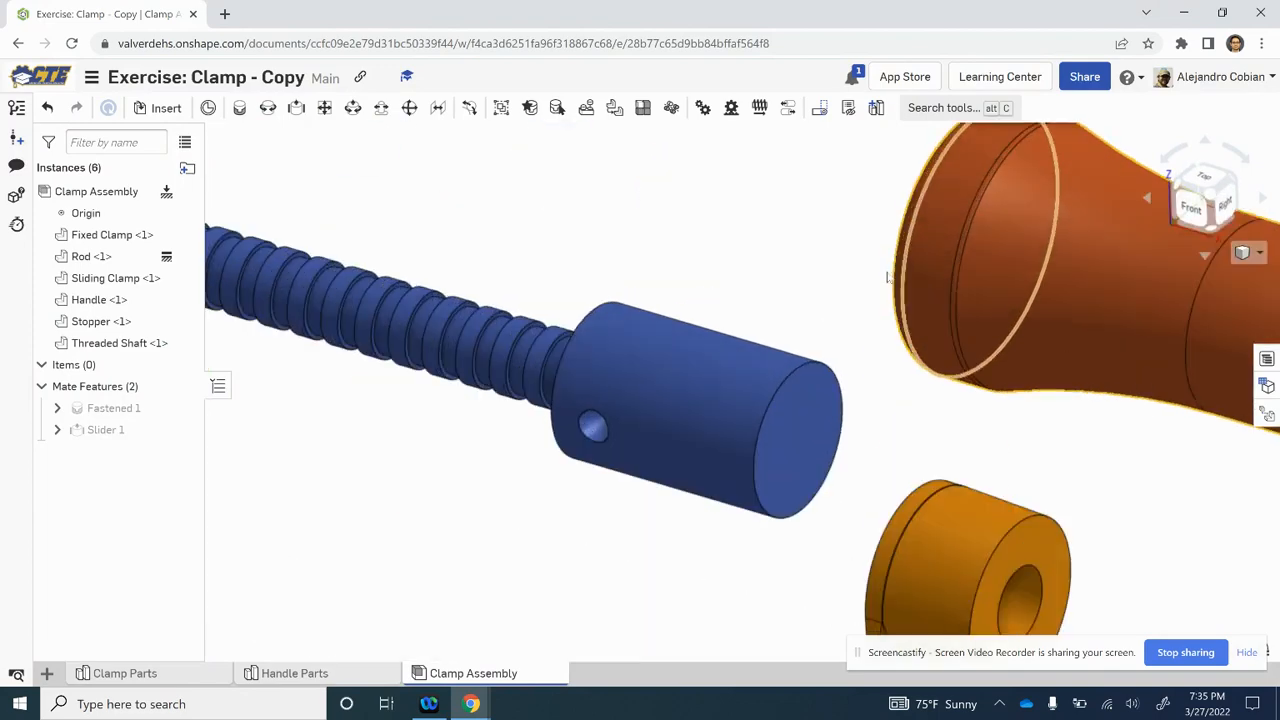
{"action": "left_click", "coordinate": [240, 107]}
{"action": "key", "text": "alt+Tab"}
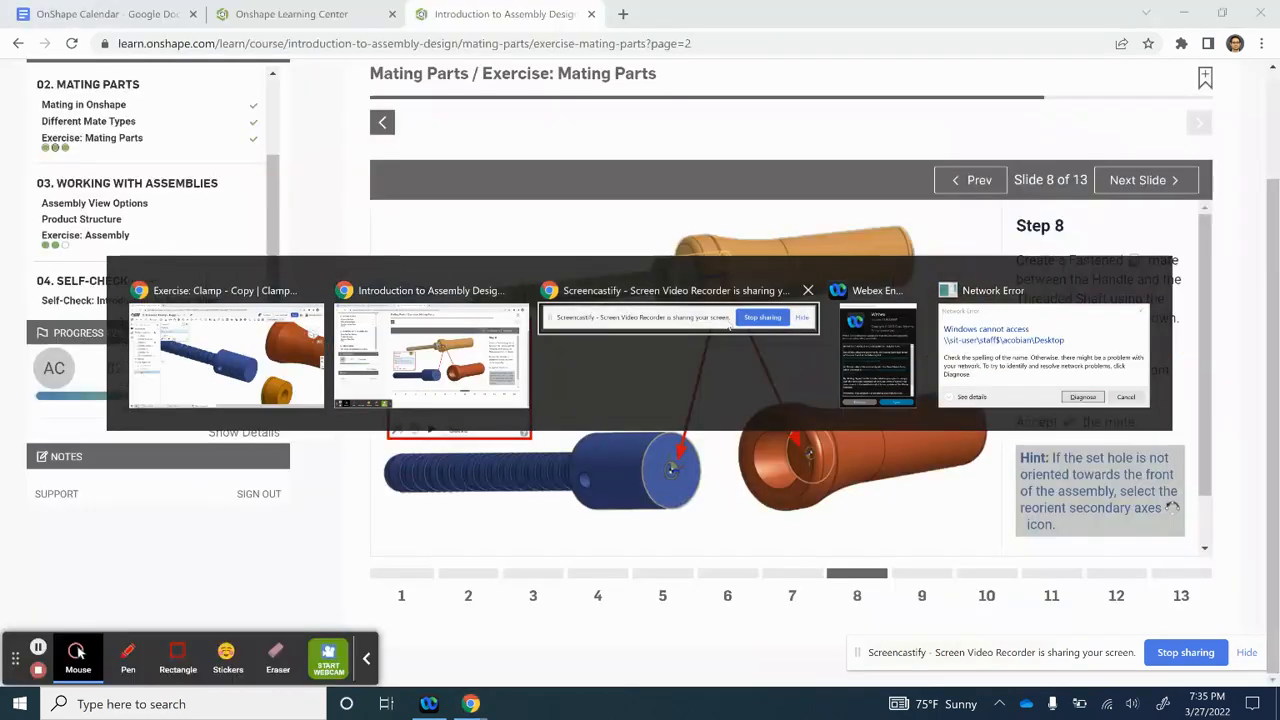
{"action": "key", "text": "alt+Tab"}
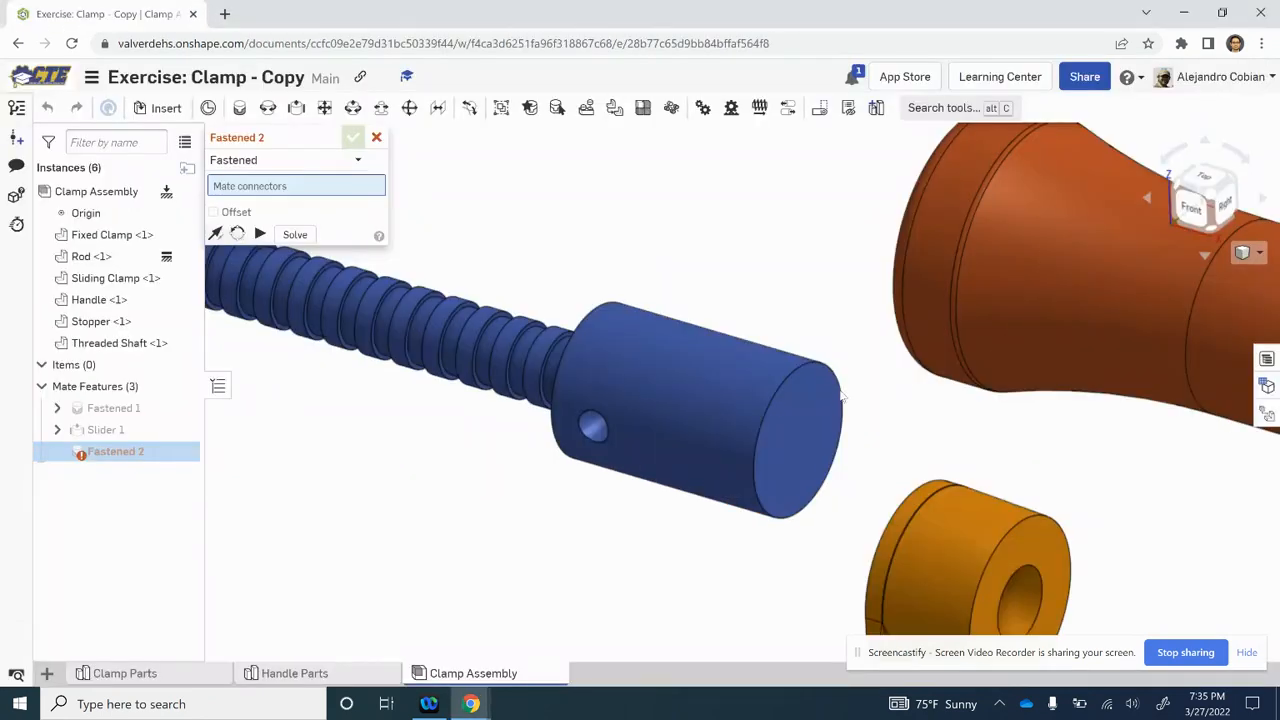
{"action": "left_click", "coordinate": [800, 443]}
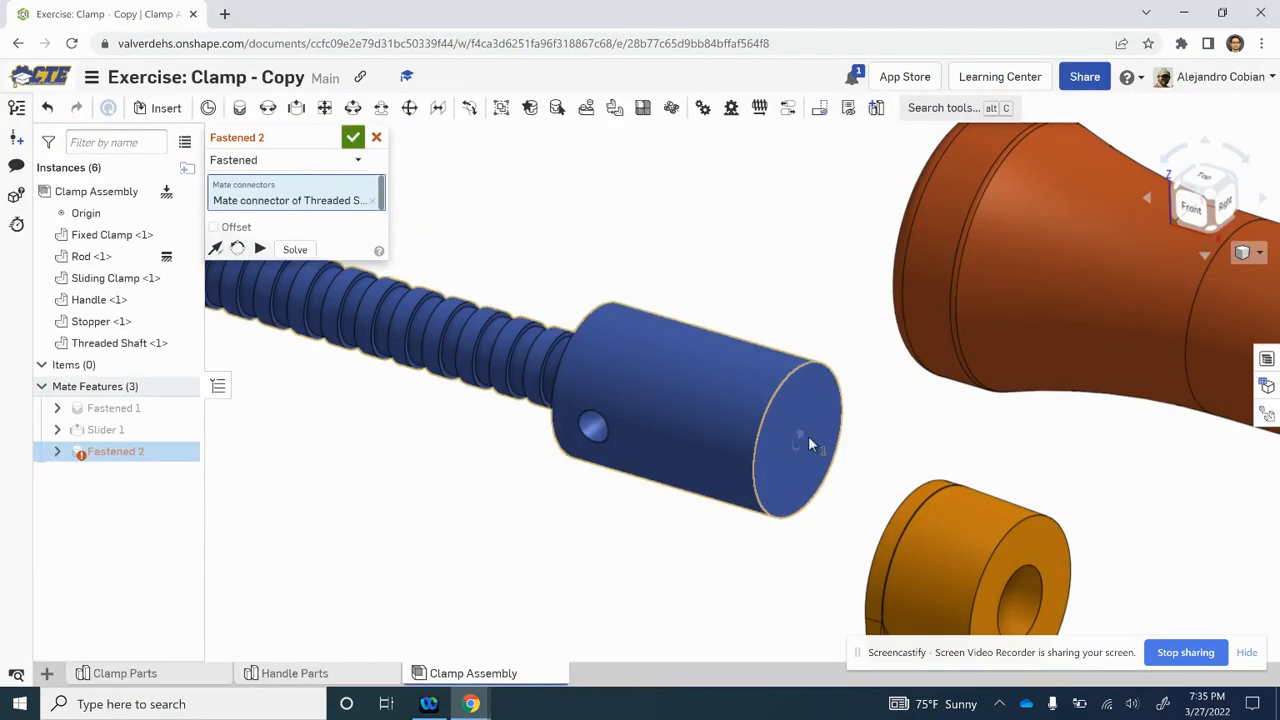
{"action": "right_click_drag", "start_coordinate": [803, 286], "coordinate": [916, 210]}
{"action": "scroll", "coordinate": [915, 206], "scroll_direction": "up", "scroll_amount": 4}
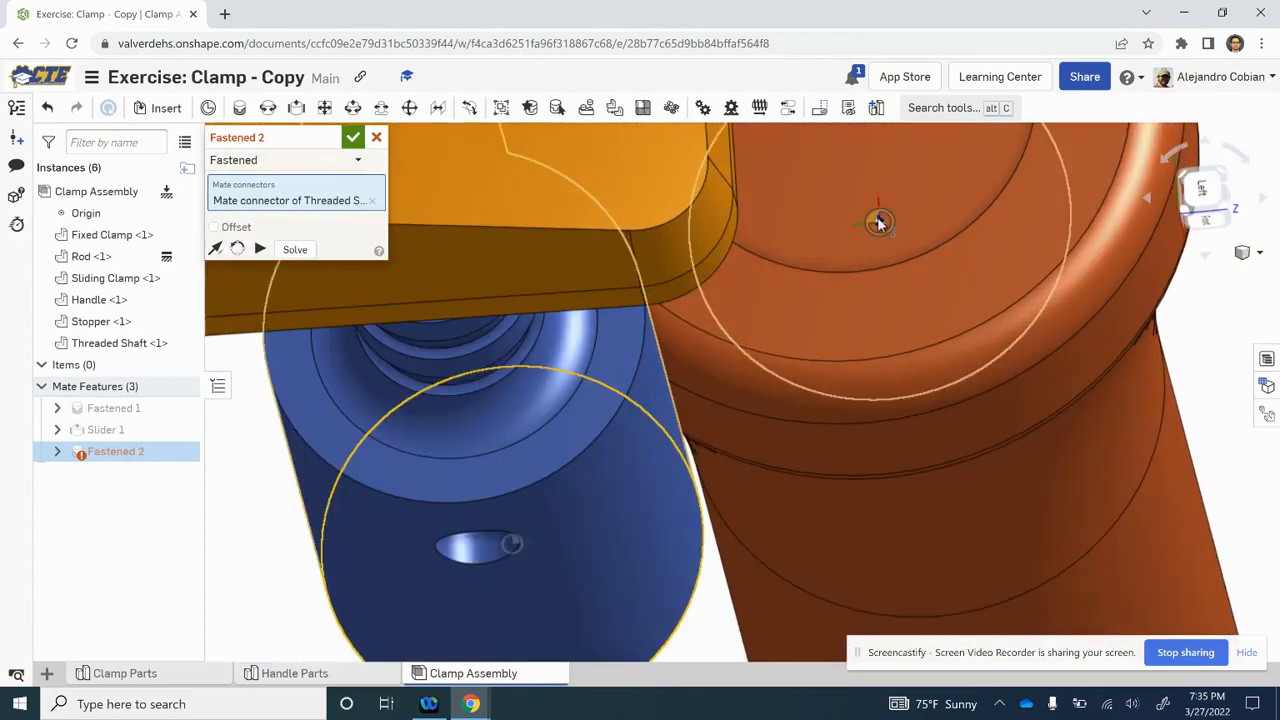
{"action": "left_click", "coordinate": [879, 221]}
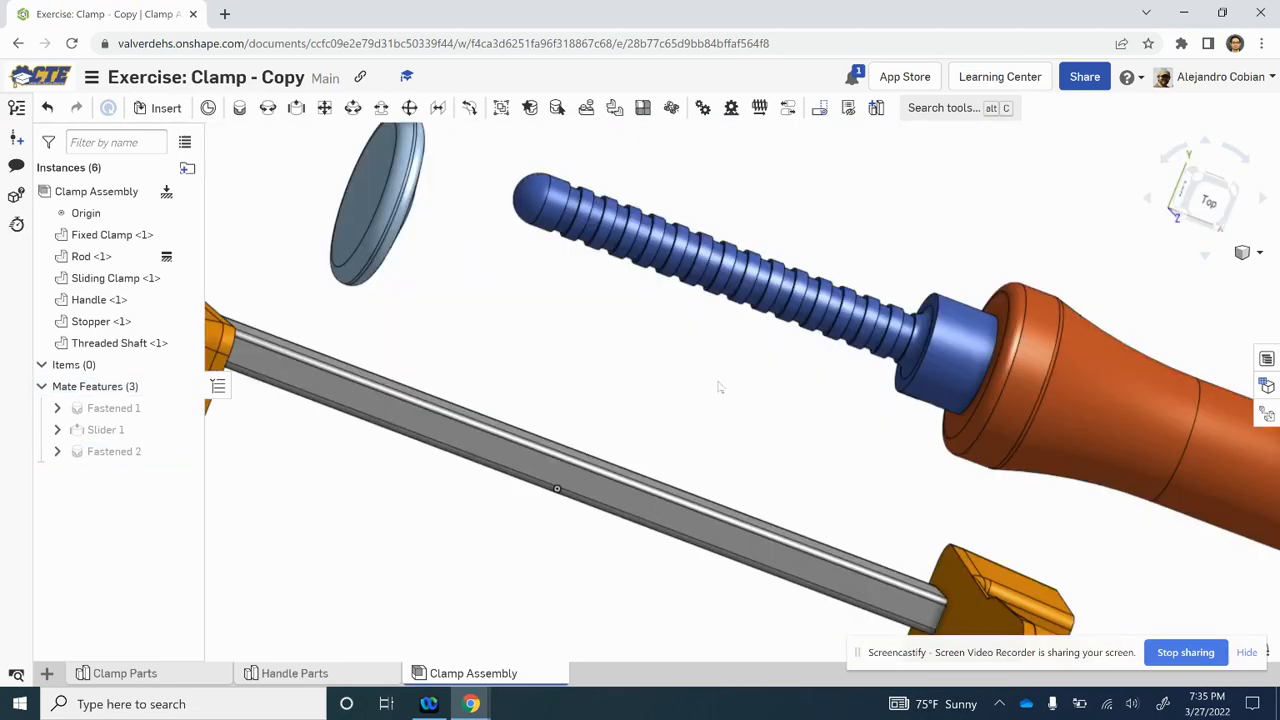
Slide the Sliding Clamp a short way along the Rod towards the Fixed Clamp
{"action": "left_click_drag", "start_coordinate": [980, 425], "coordinate": [905, 300]}
{"action": "key", "text": "f"}
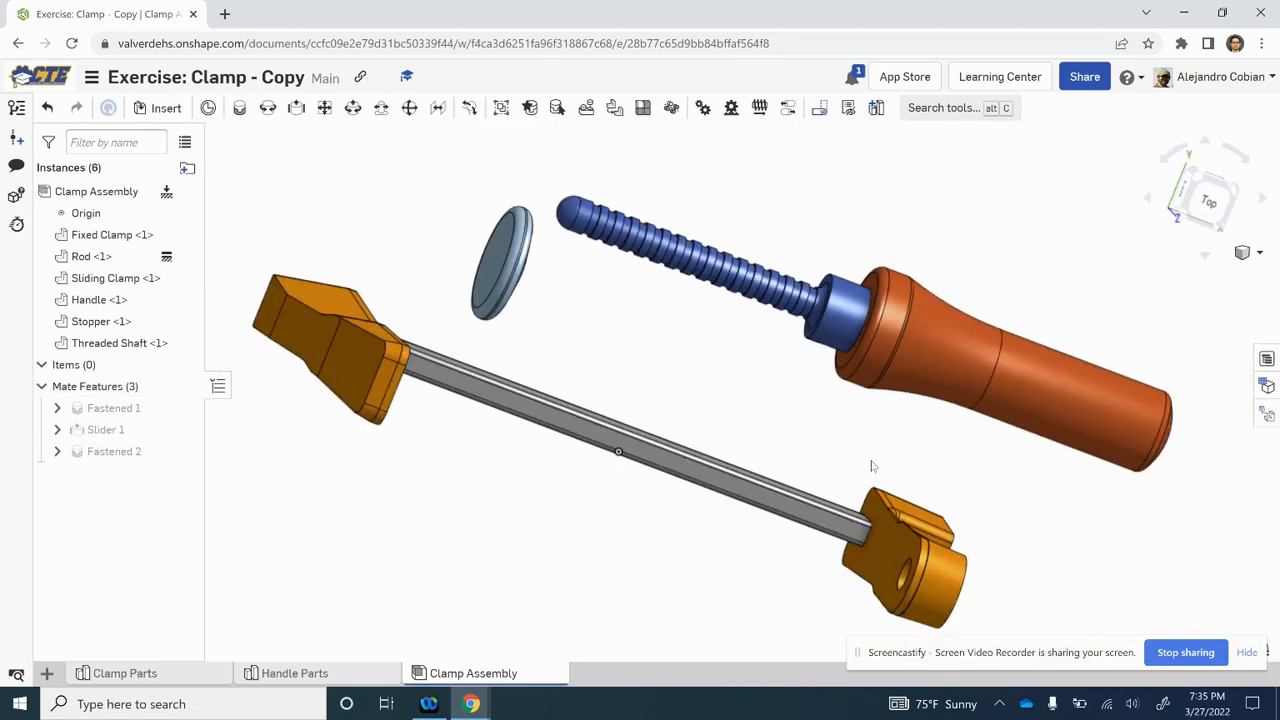
{"action": "left_click_drag", "start_coordinate": [895, 520], "coordinate": [830, 500]}
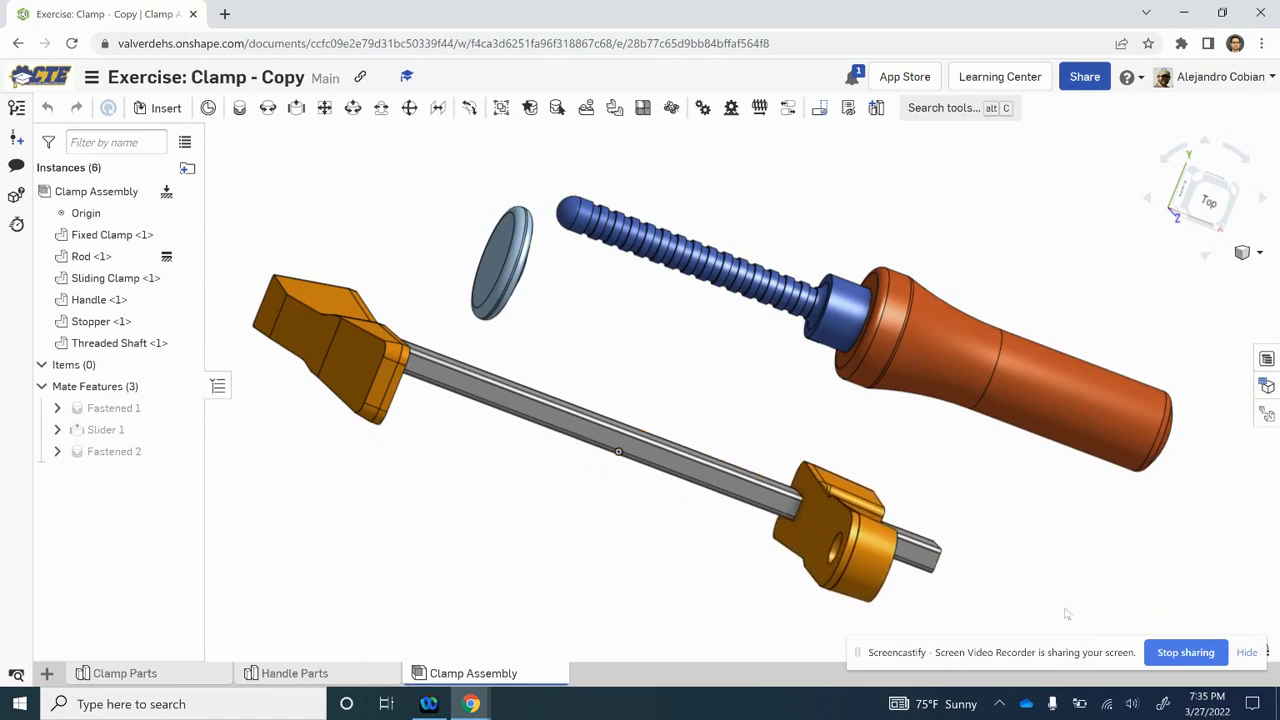
Following Step 9 of the exercise, create a Ball mate between the Threaded Shaft's rounded end and the Stopper's spherical face
{"action": "key", "text": "alt+Tab"}
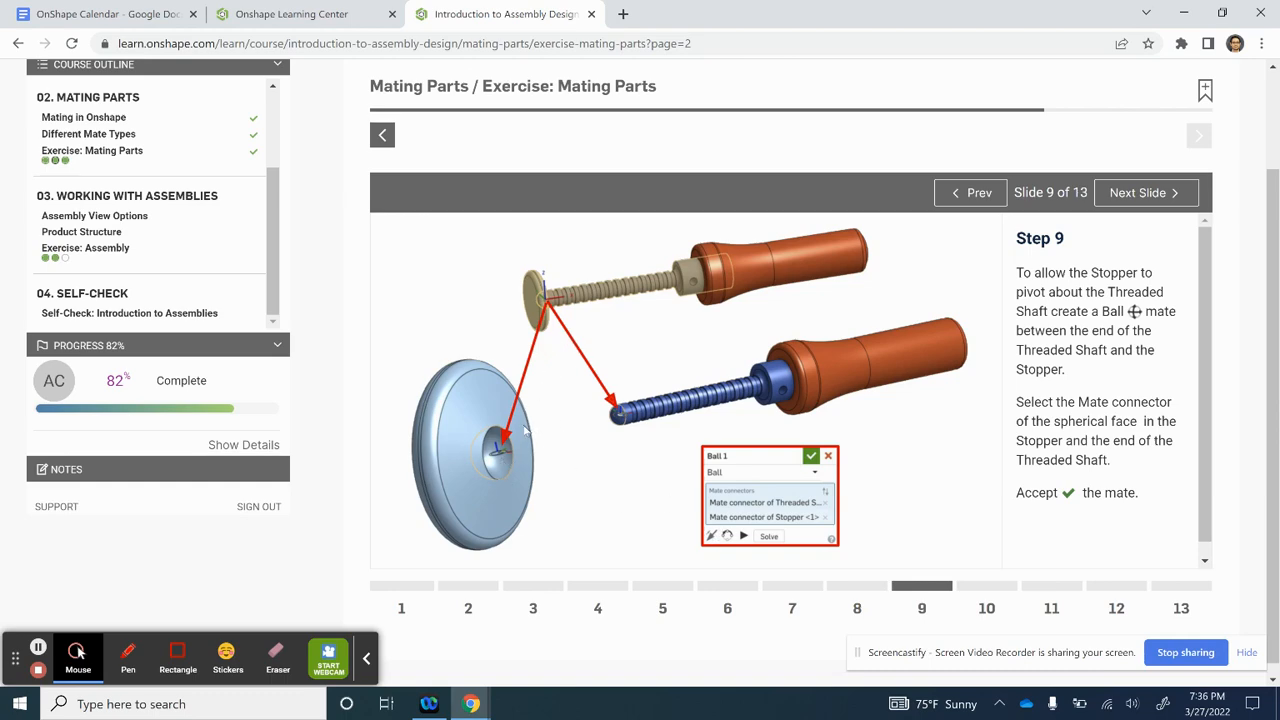
{"action": "key", "text": "alt+Tab"}
{"action": "scroll", "coordinate": [515, 175], "scroll_direction": "up", "scroll_amount": 5}
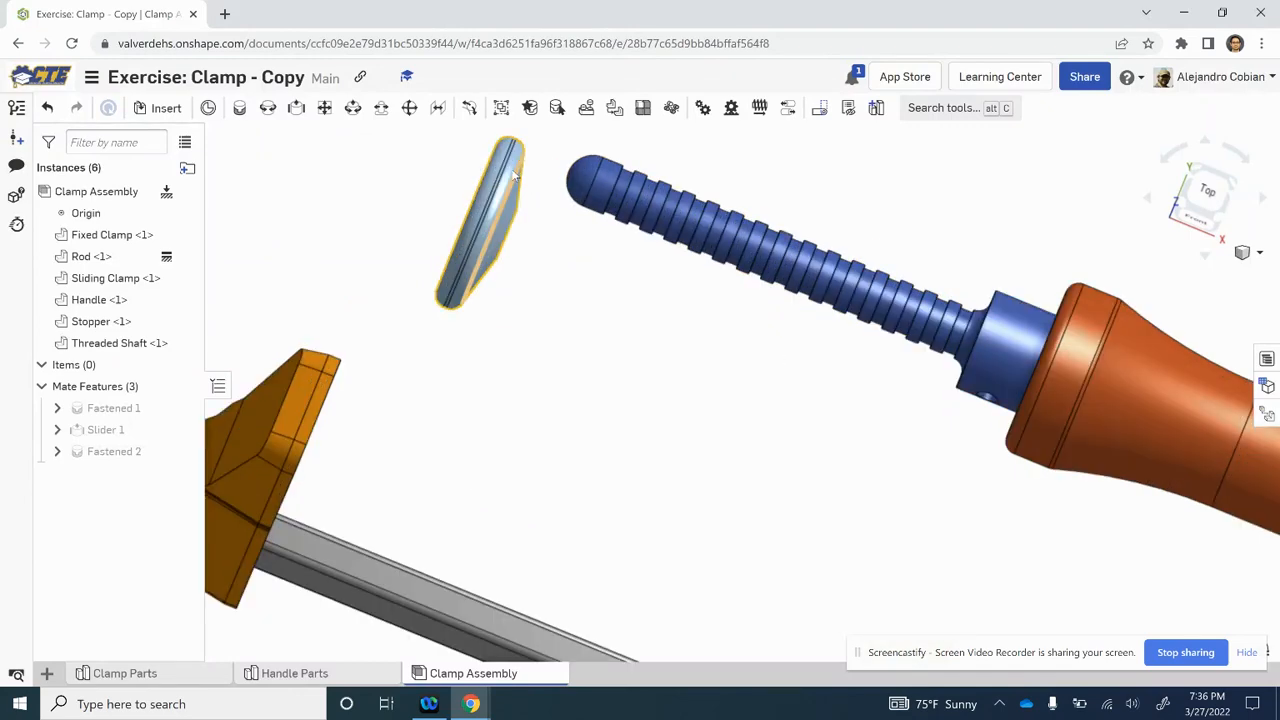
{"action": "scroll", "coordinate": [515, 175], "scroll_direction": "up", "scroll_amount": 3}
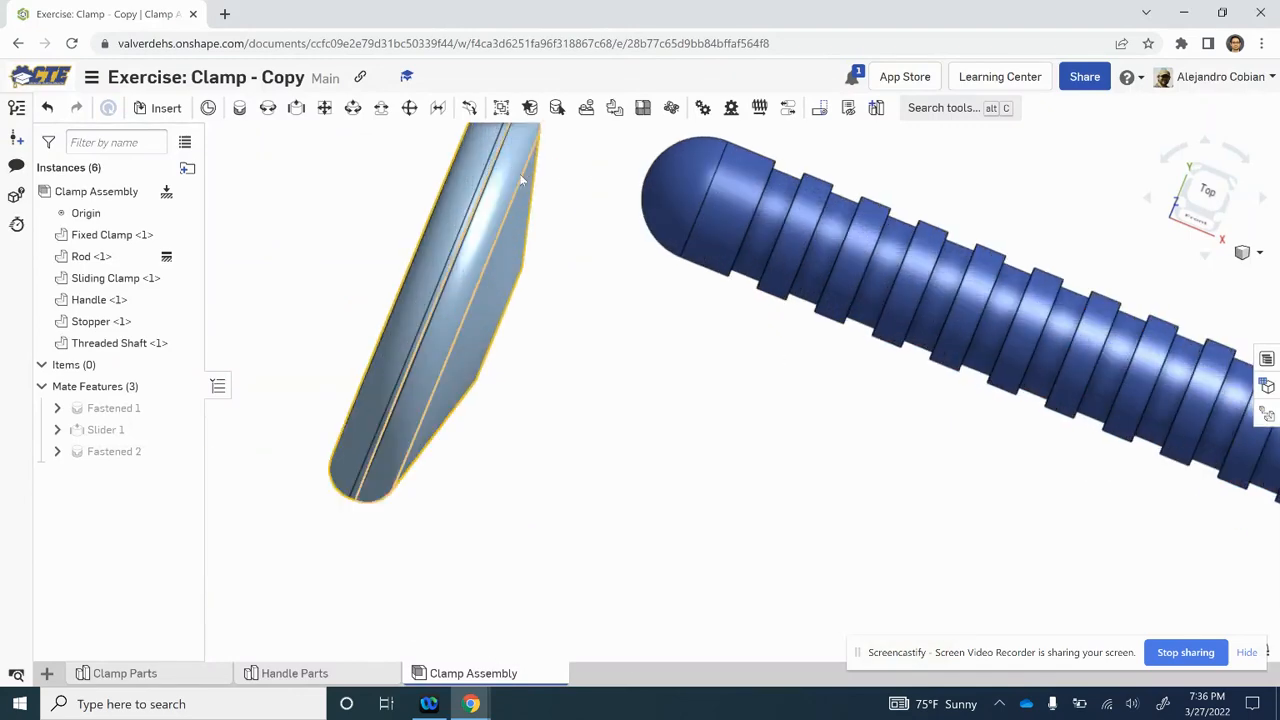
{"action": "left_click", "coordinate": [409, 107]}
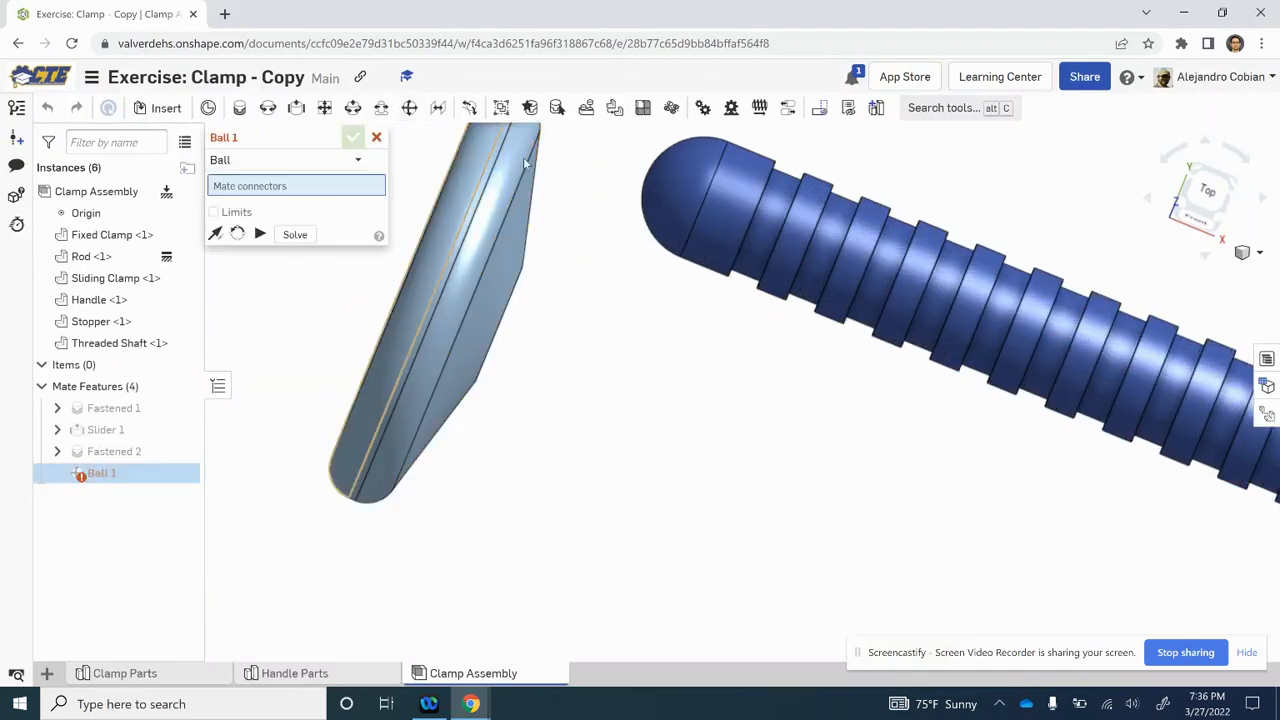
{"action": "left_click", "coordinate": [652, 180]}
{"action": "right_click_drag", "start_coordinate": [591, 365], "coordinate": [548, 264]}
{"action": "left_click", "coordinate": [536, 255]}
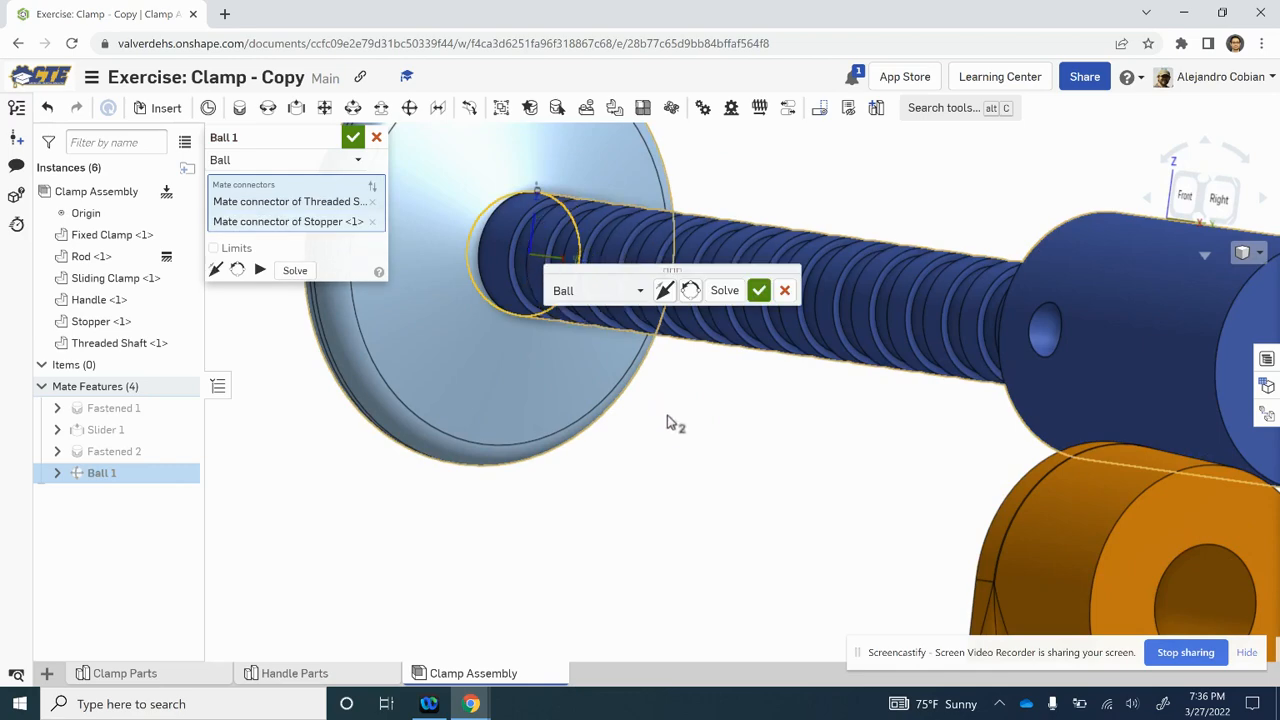
{"action": "left_click", "coordinate": [353, 138]}
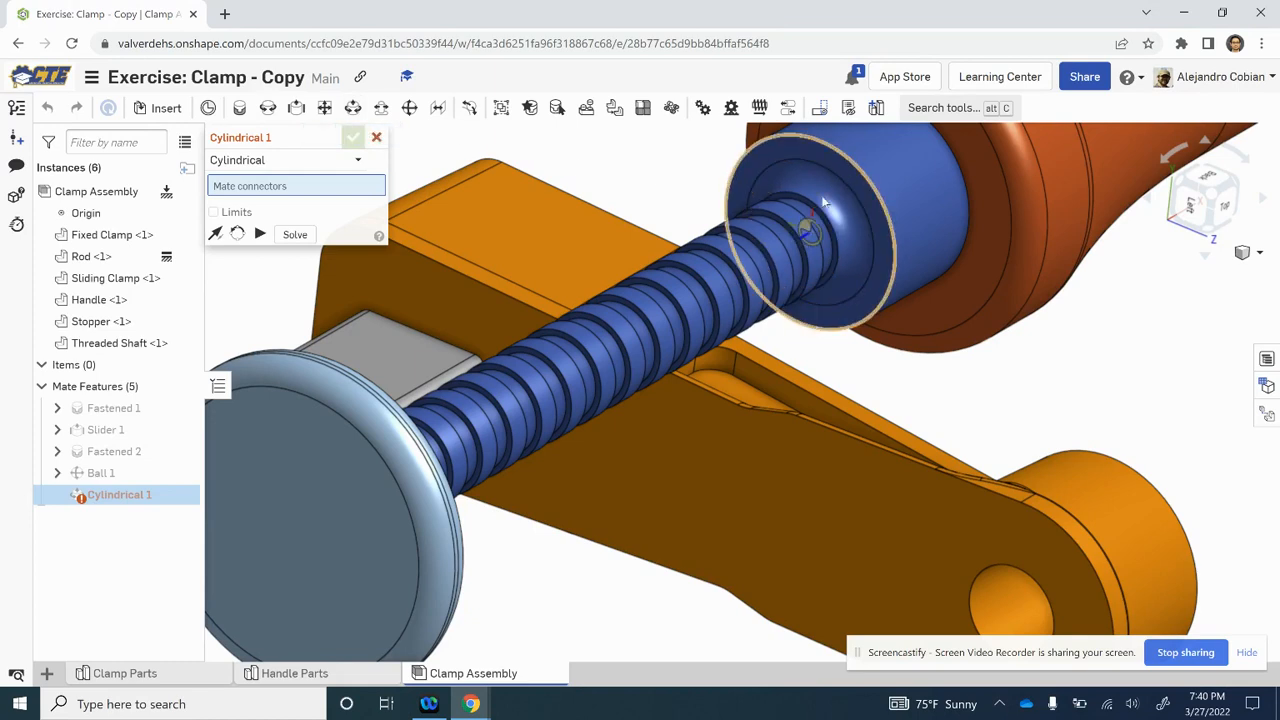
Pick the Threaded Shaft's shoulder and the outer end of the Sliding Clamp's hole as connectors for the Cylindrical mate
{"action": "left_click", "coordinate": [808, 232]}
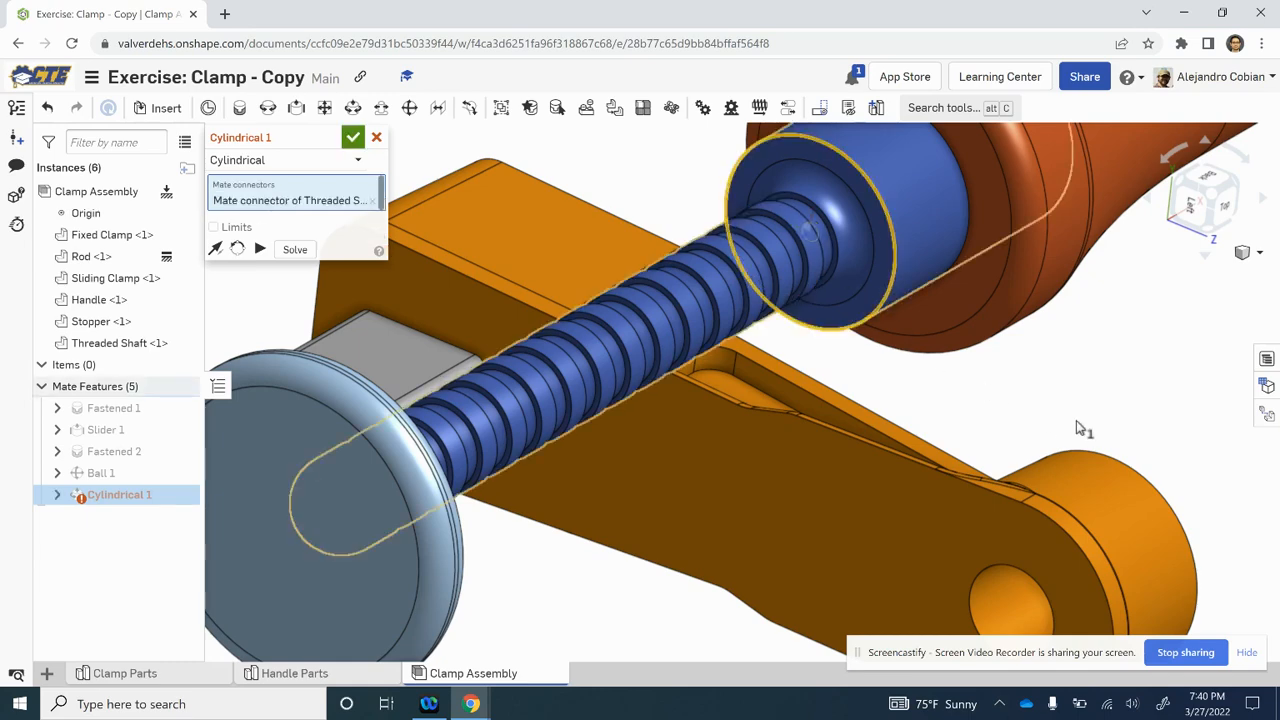
{"action": "right_click_drag", "start_coordinate": [1074, 429], "coordinate": [917, 380]}
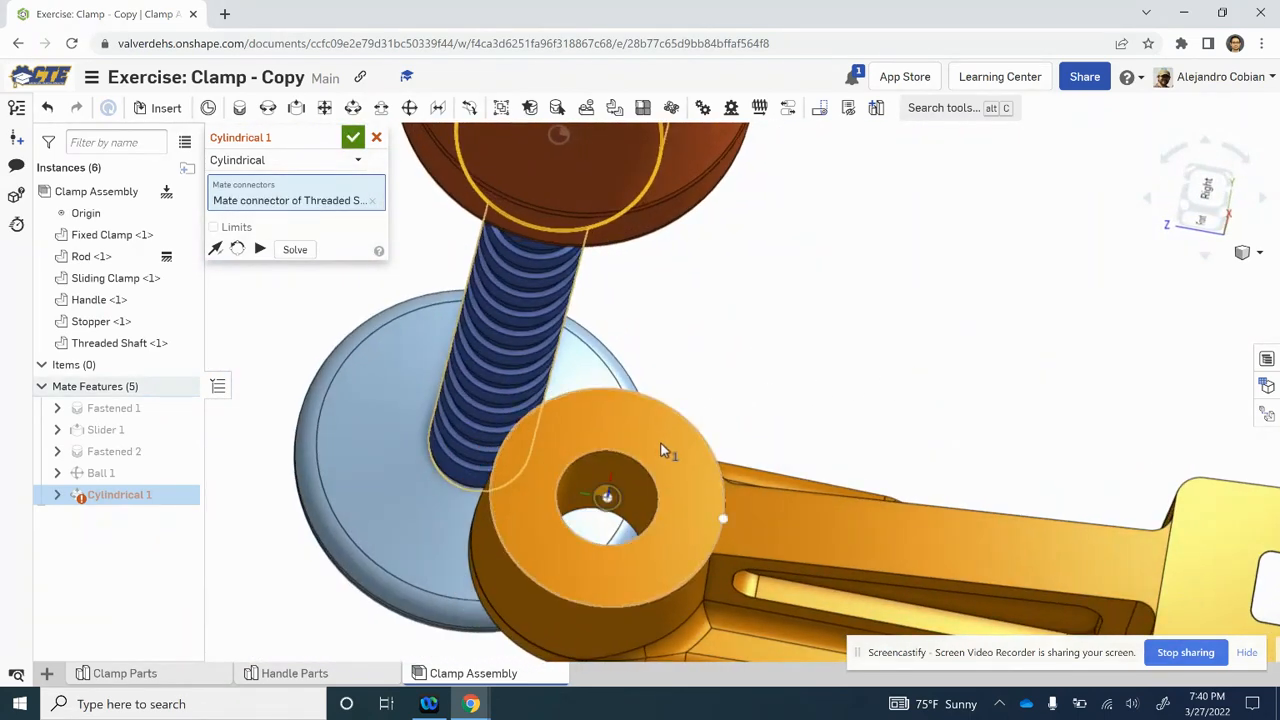
{"action": "left_click", "coordinate": [608, 497]}
Enable limits on the Cylindrical mate with a Z minimum of -3 in and a Z maximum of 0, and accept it
{"action": "left_click", "coordinate": [214, 248]}
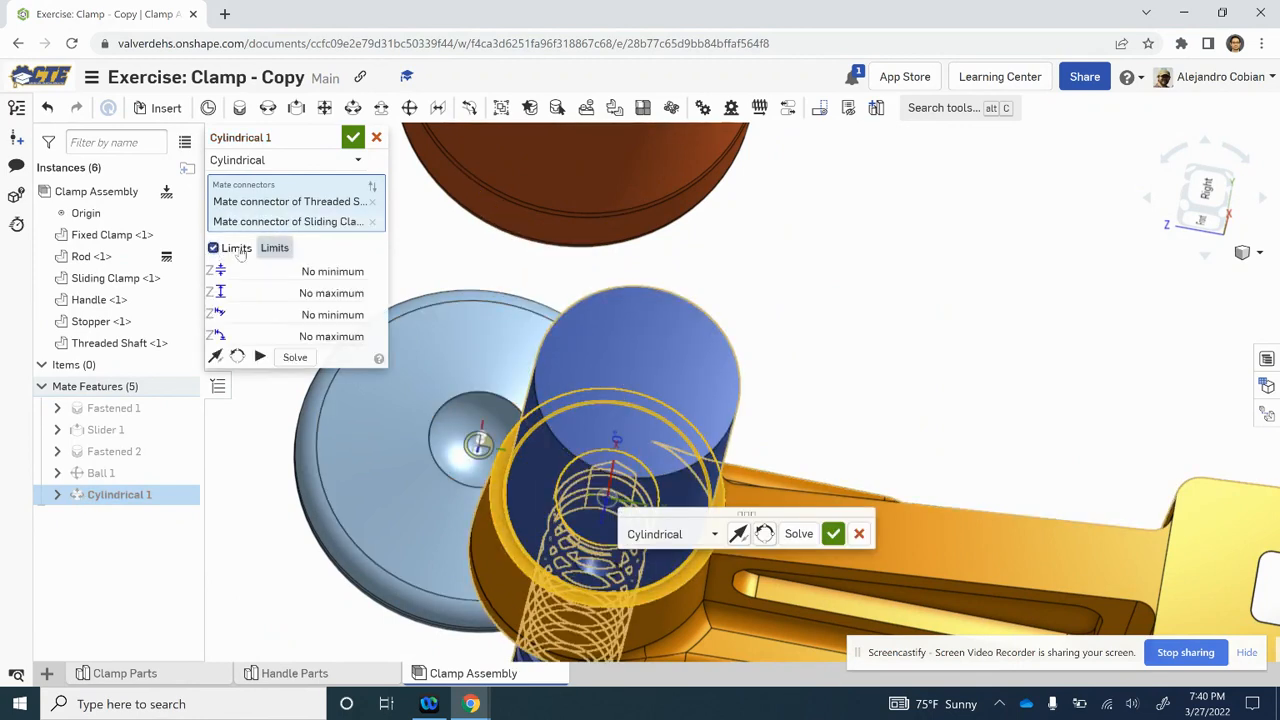
{"action": "left_click", "coordinate": [333, 271]}
{"action": "type", "text": "-3"}
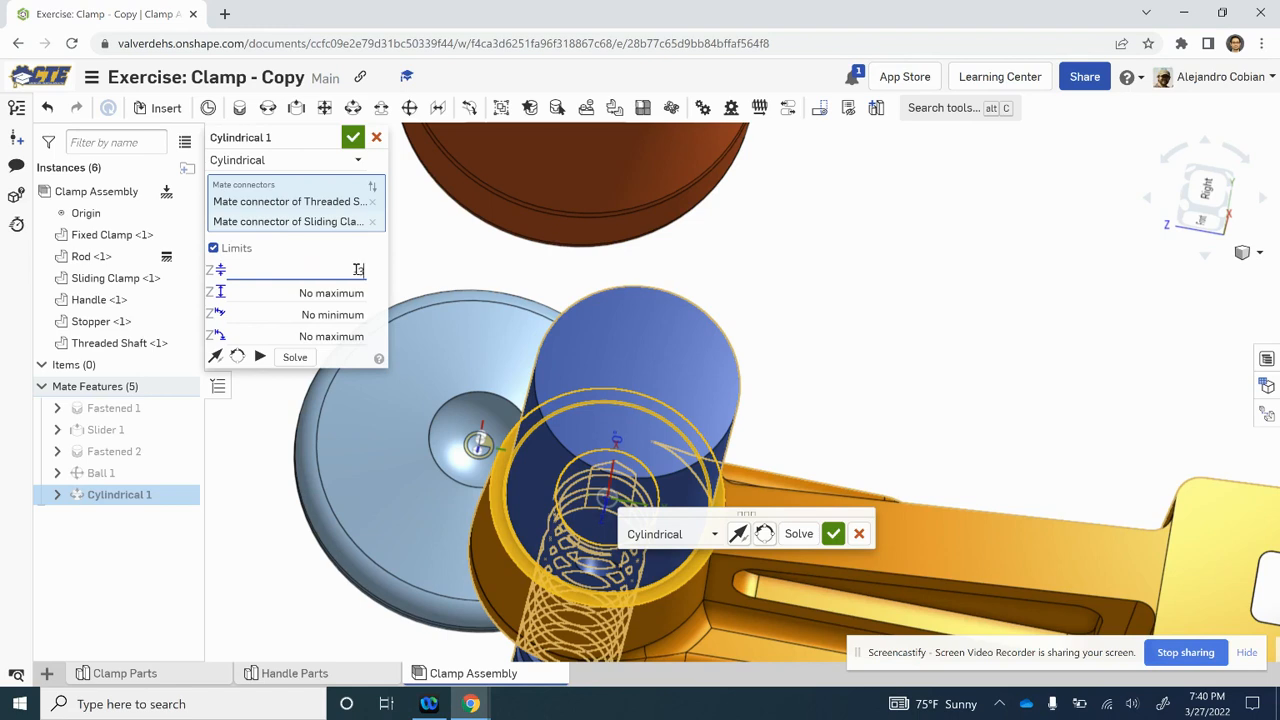
{"action": "key", "text": "Tab"}
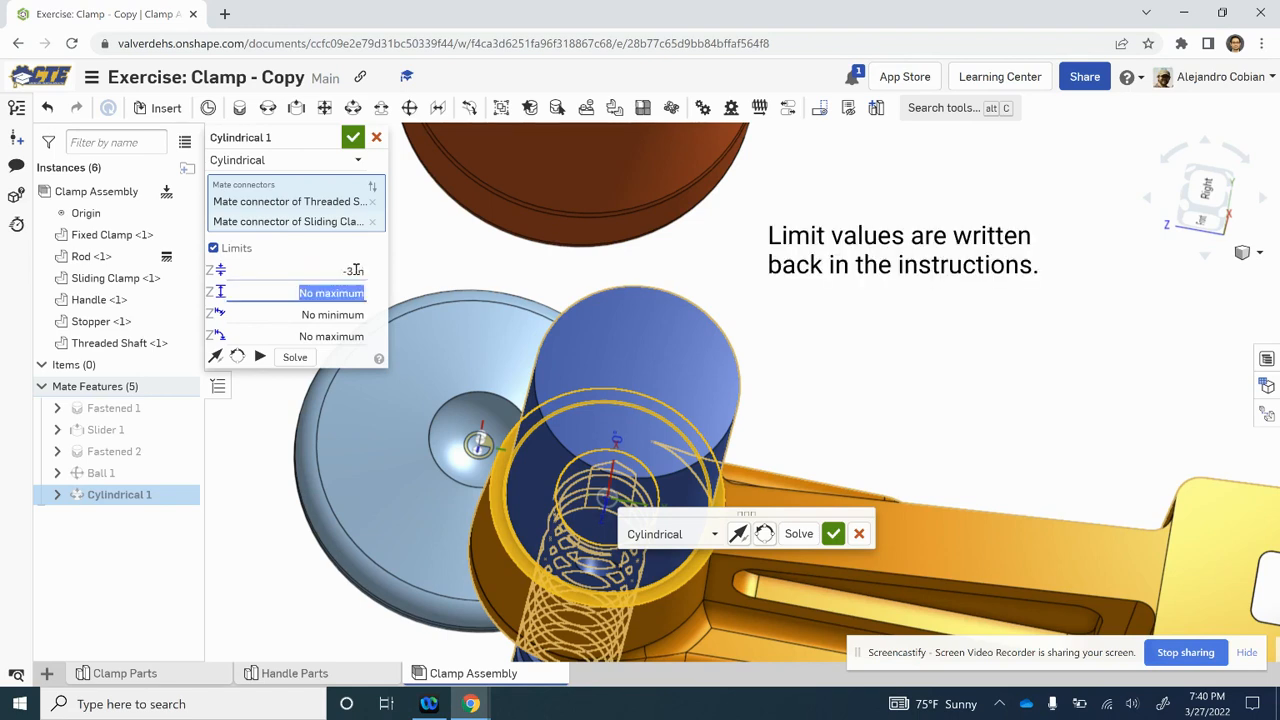
{"action": "type", "text": "0"}
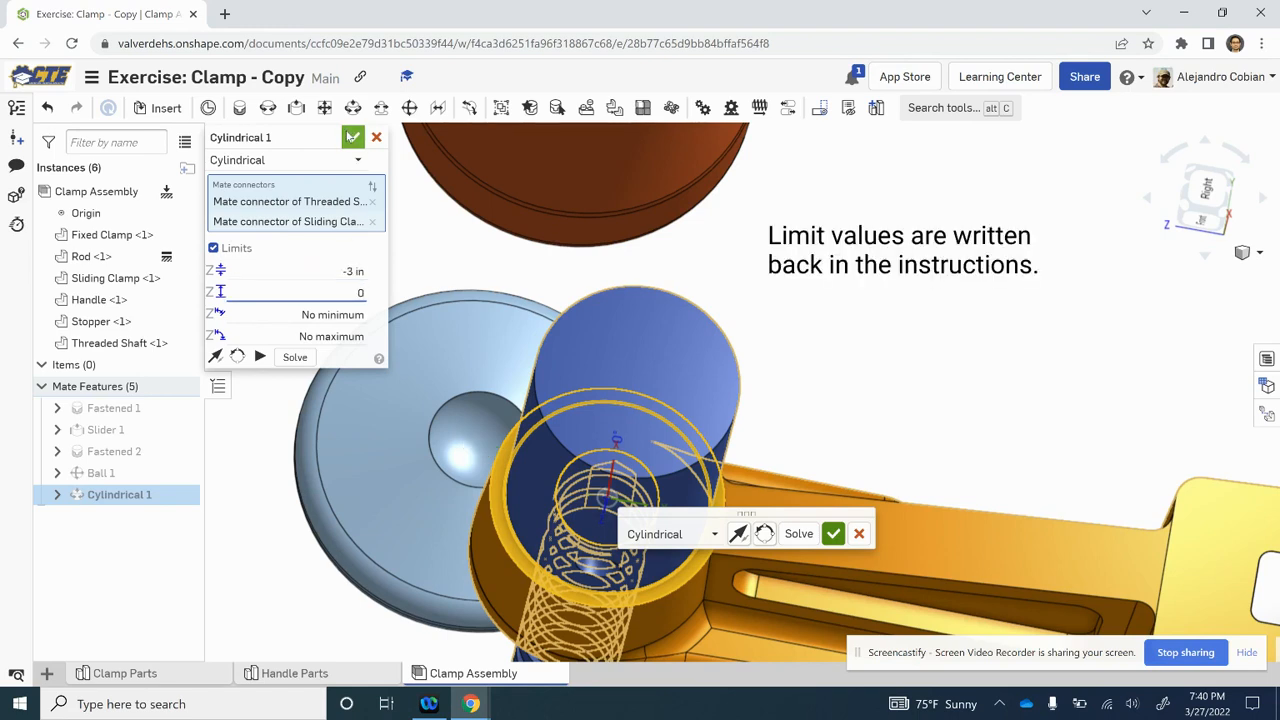
{"action": "left_click", "coordinate": [352, 137]}
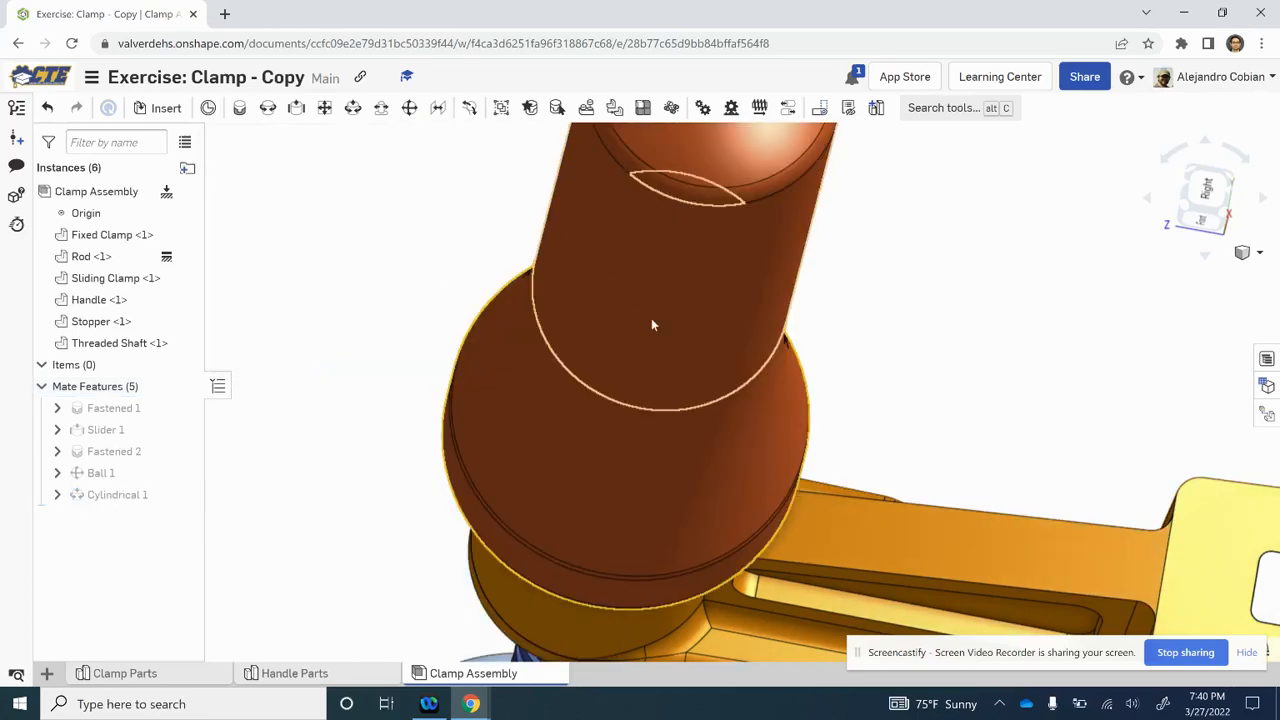
View the whole clamp, consult Step 11 of the exercise on dragging instances, and inspect the assembly from the front-right
{"action": "scroll", "coordinate": [842, 257], "scroll_direction": "down", "scroll_amount": 3}
{"action": "left_click", "coordinate": [1183, 205]}
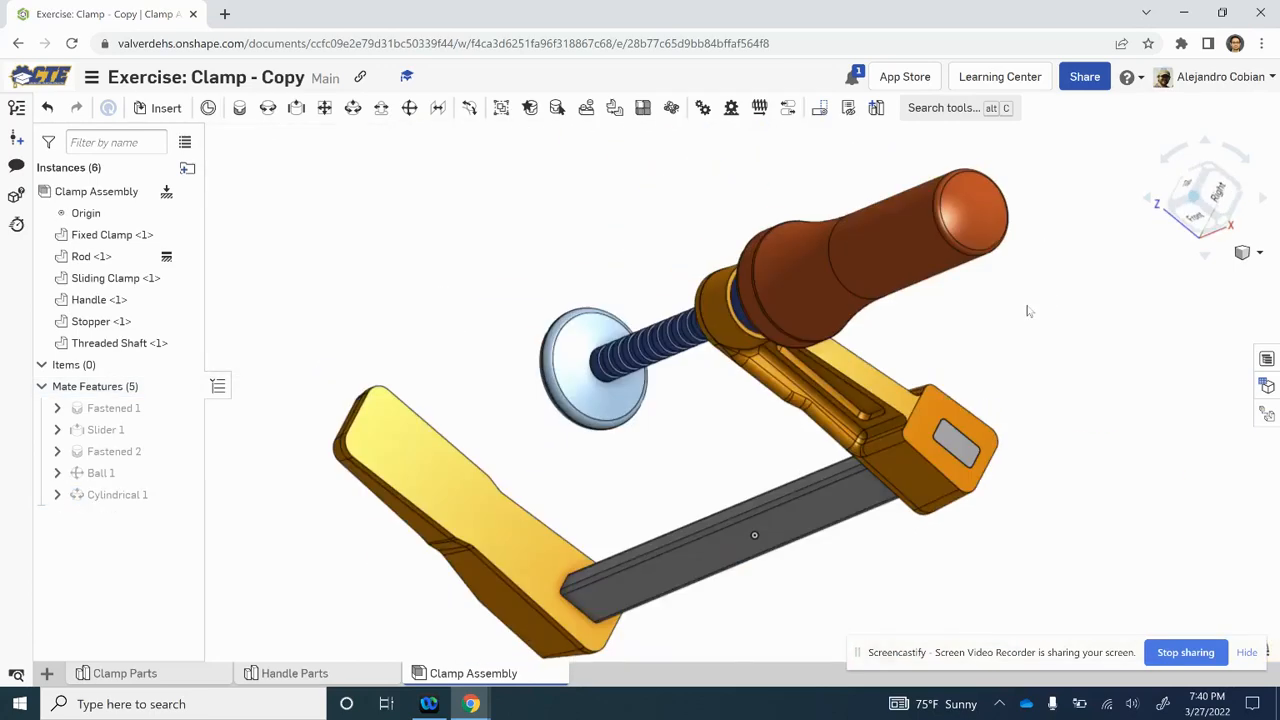
{"action": "key", "text": "alt+Tab"}
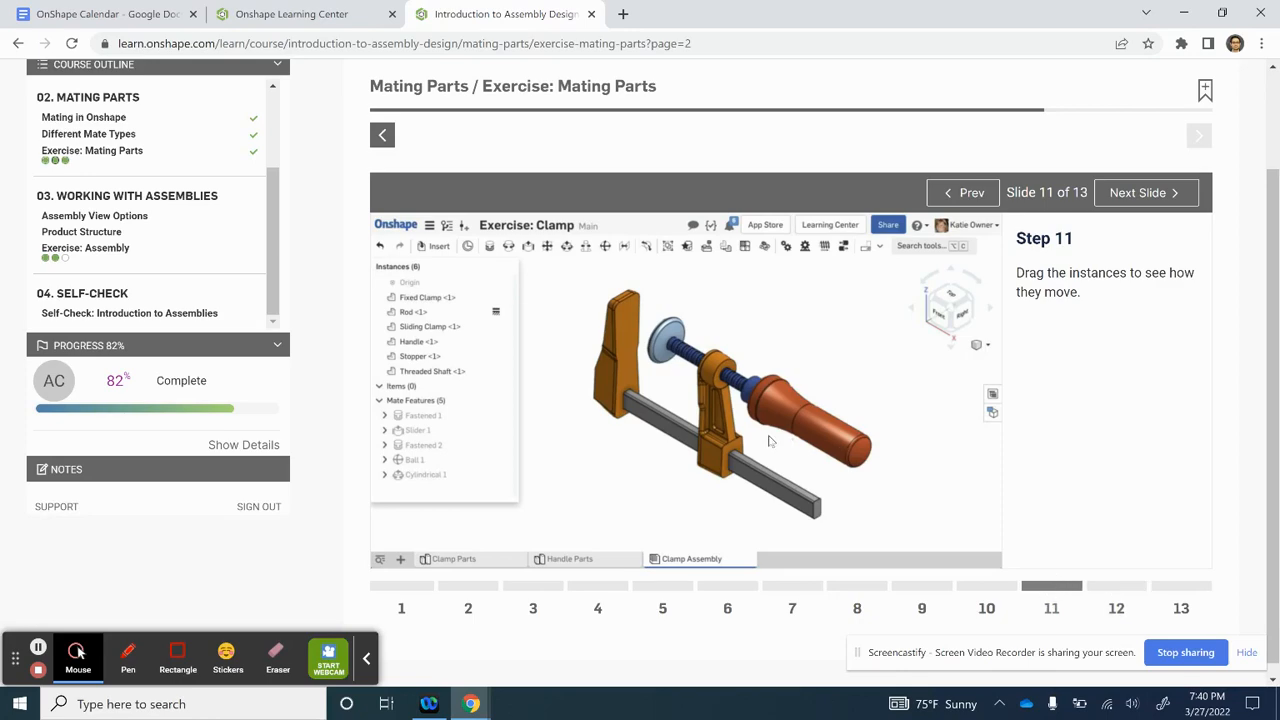
{"action": "key", "text": "alt+Tab"}
{"action": "left_click_drag", "start_coordinate": [930, 390], "coordinate": [946, 523]}
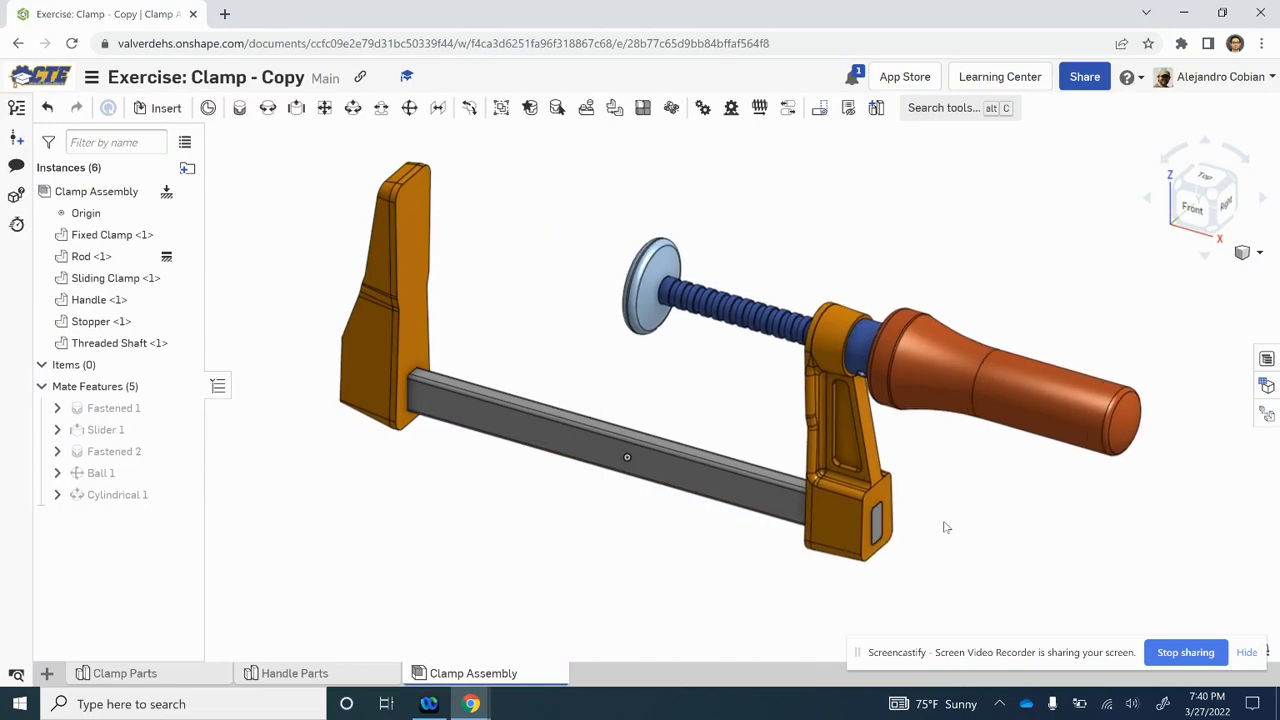
Consult Step 12 of the exercise on resetting mates, and reset the Fastened 1 and Slider 1 mates in the assembly
{"action": "key", "text": "alt+Tab"}
{"action": "left_click", "coordinate": [1116, 587]}
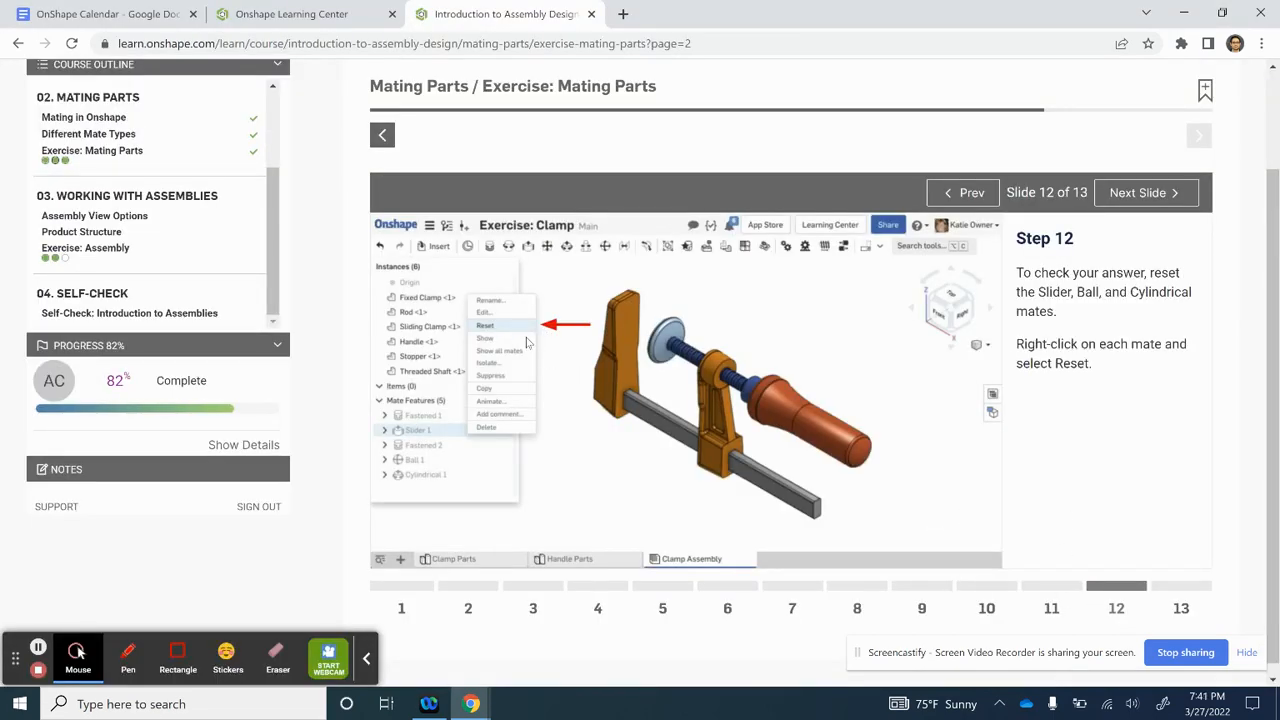
{"action": "key", "text": "alt+Tab"}
{"action": "right_click", "coordinate": [117, 414]}
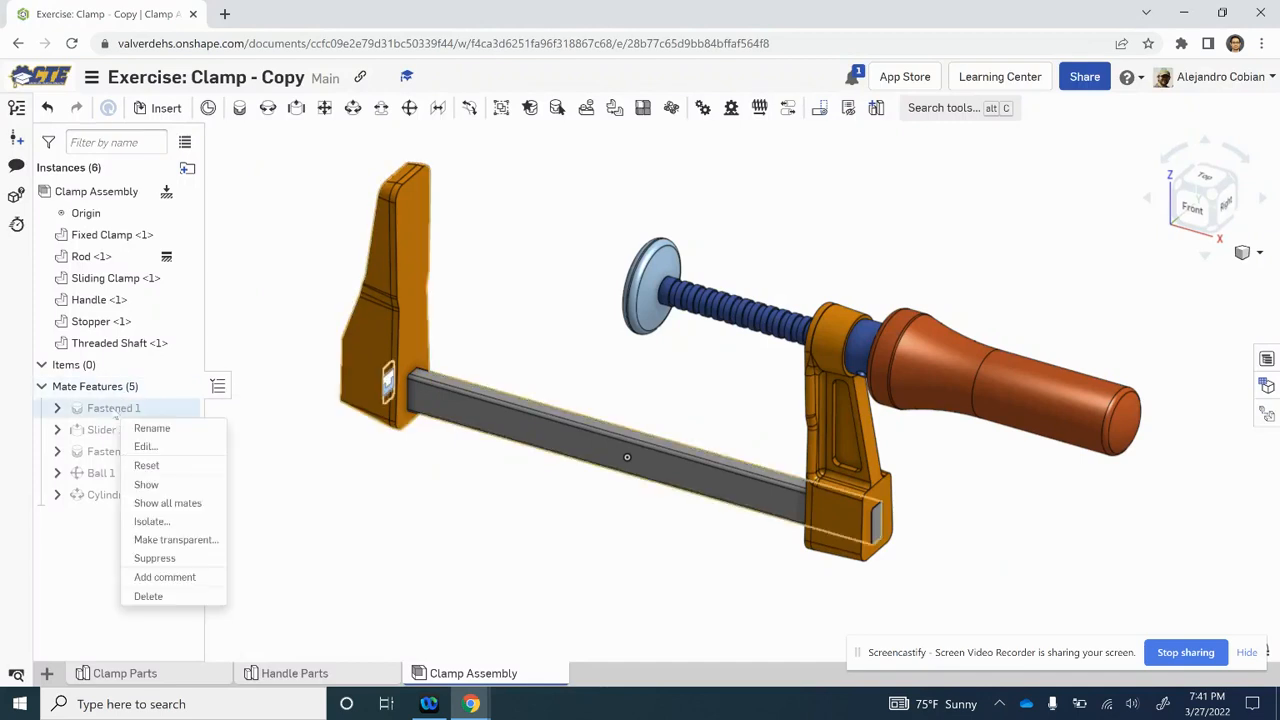
{"action": "left_click", "coordinate": [160, 466]}
{"action": "right_click", "coordinate": [106, 436]}
{"action": "left_click", "coordinate": [135, 492]}
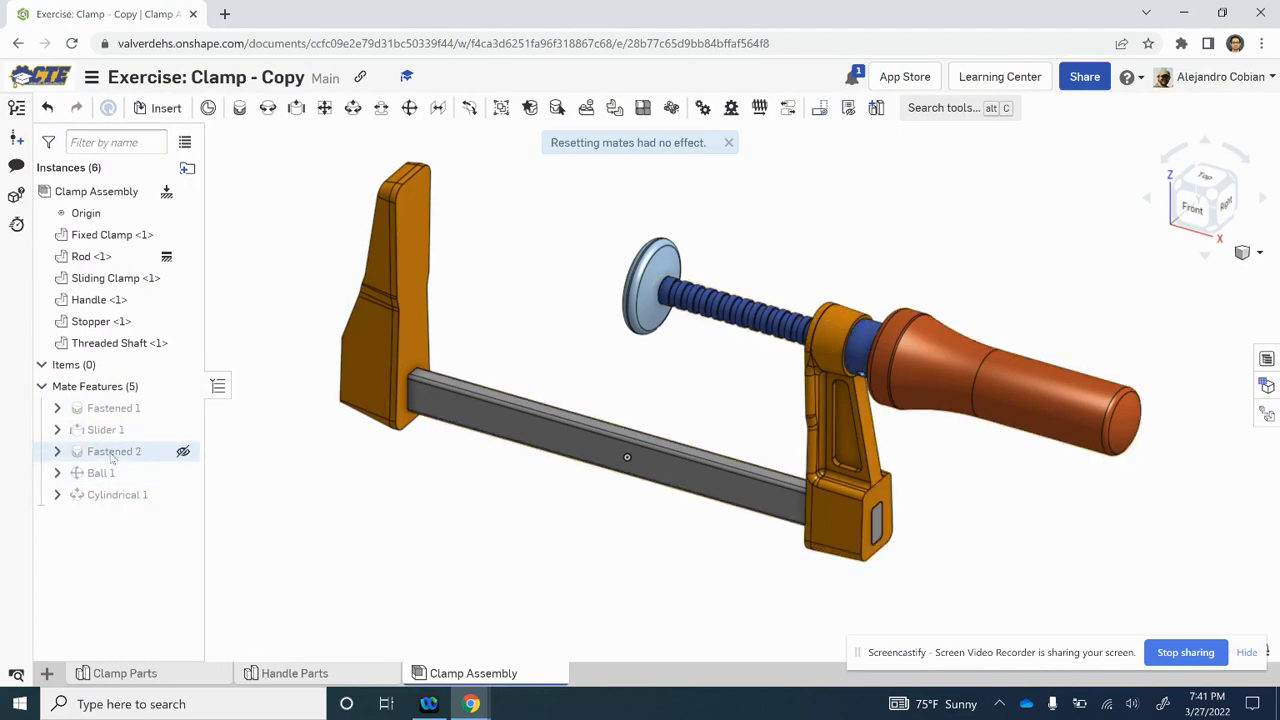
Reset the Fastened 2, Ball 1 and Cylindrical 1 mates
{"action": "right_click", "coordinate": [115, 453]}
{"action": "left_click", "coordinate": [145, 510]}
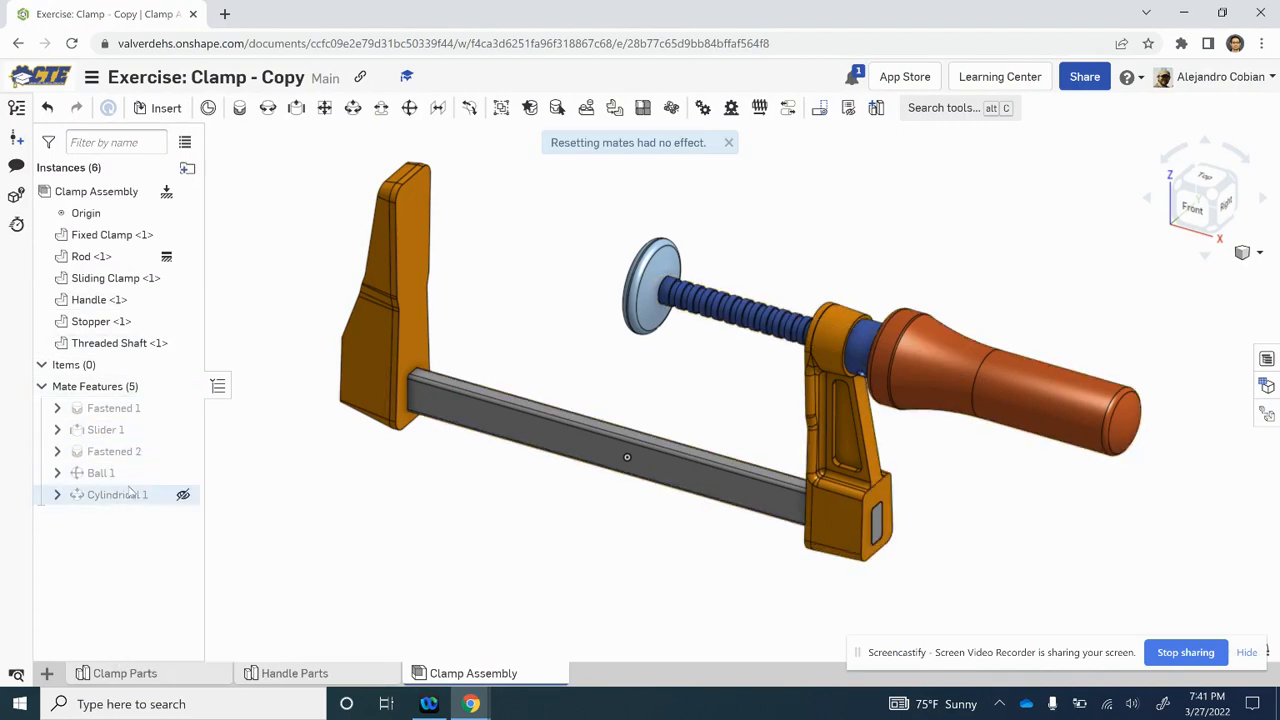
{"action": "right_click", "coordinate": [118, 473]}
{"action": "left_click", "coordinate": [150, 530]}
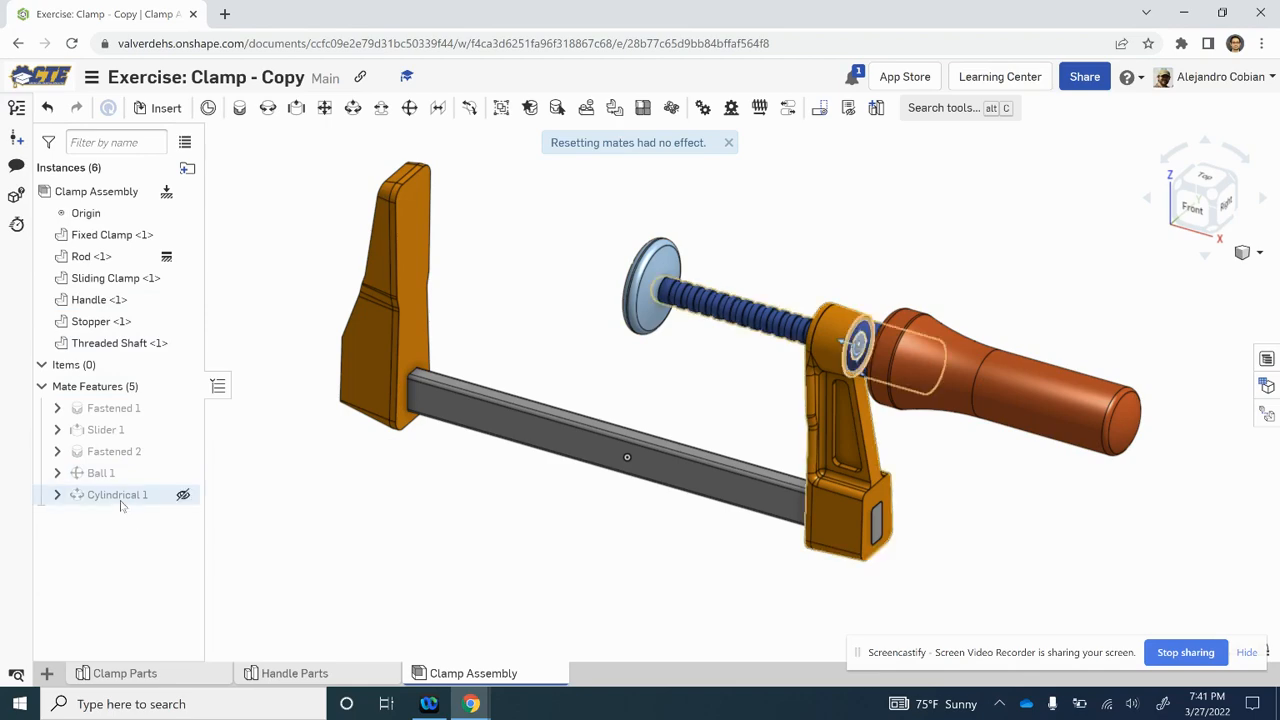
{"action": "right_click", "coordinate": [130, 496]}
{"action": "left_click", "coordinate": [182, 340]}
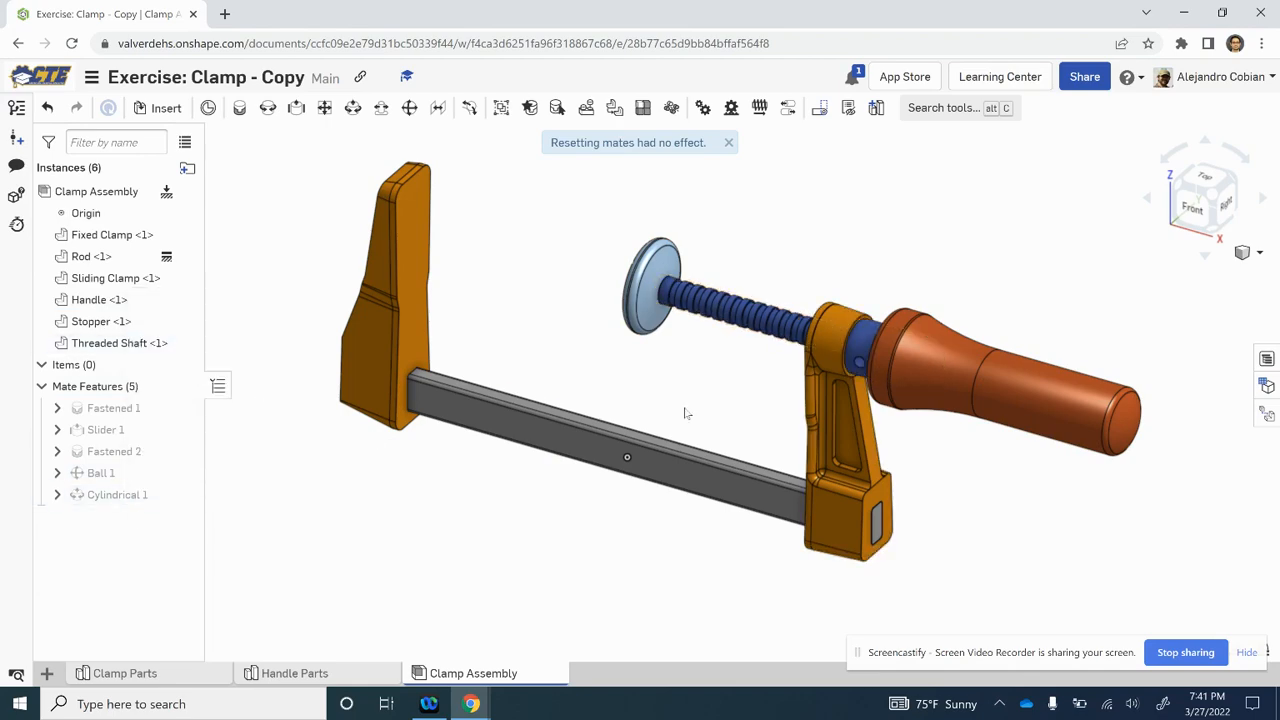
Consult Step 13 of the exercise on checking the center of mass, and return to the assembly
{"action": "key", "text": "alt+Tab"}
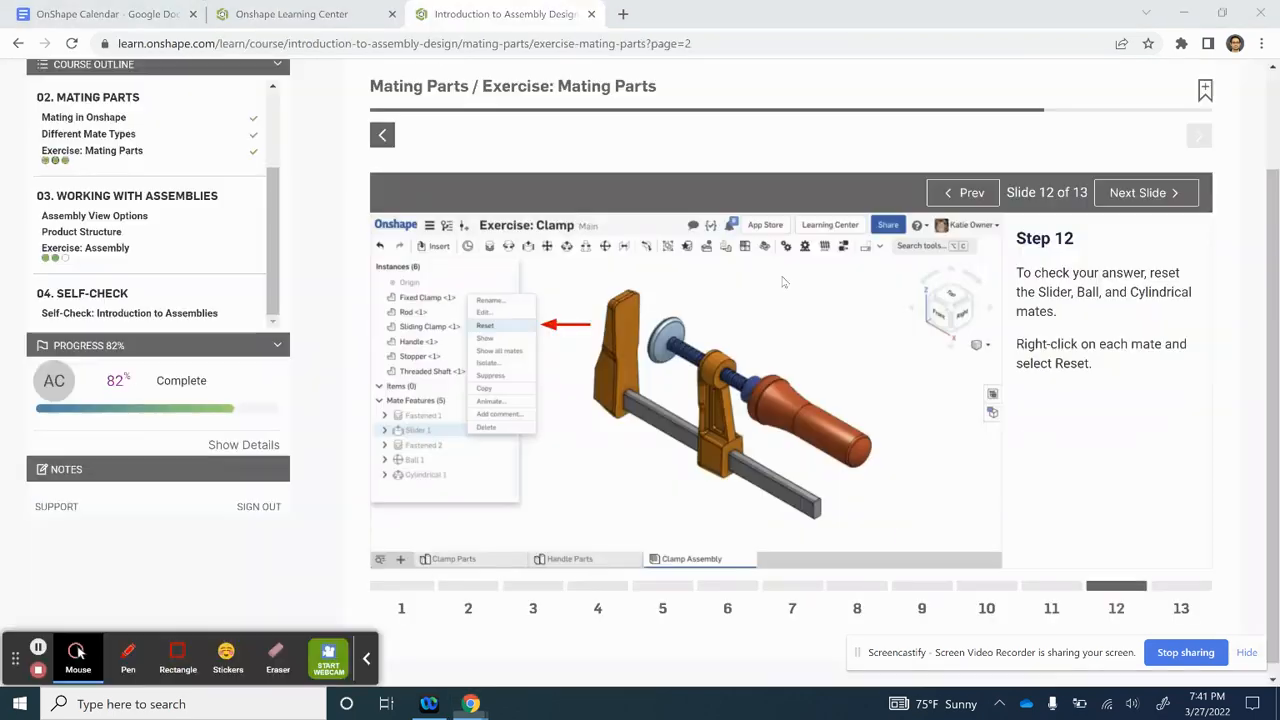
{"action": "left_click", "coordinate": [1172, 586]}
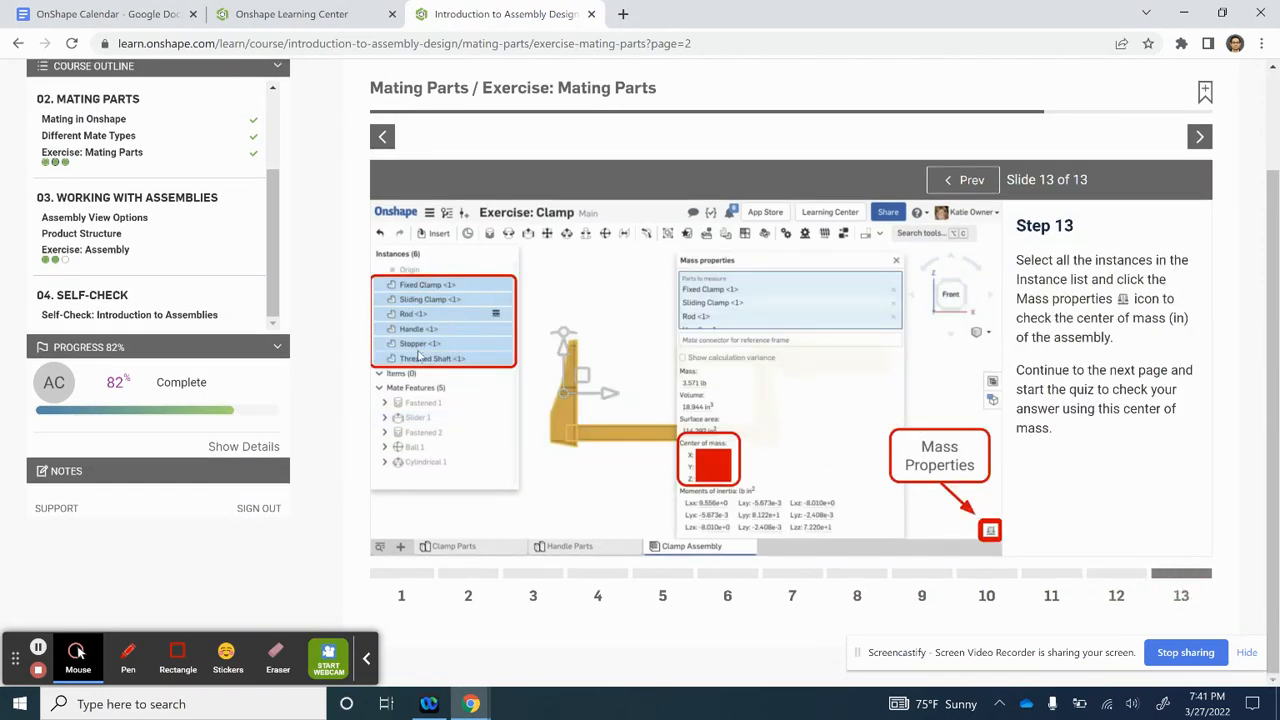
{"action": "key", "text": "alt+Tab"}
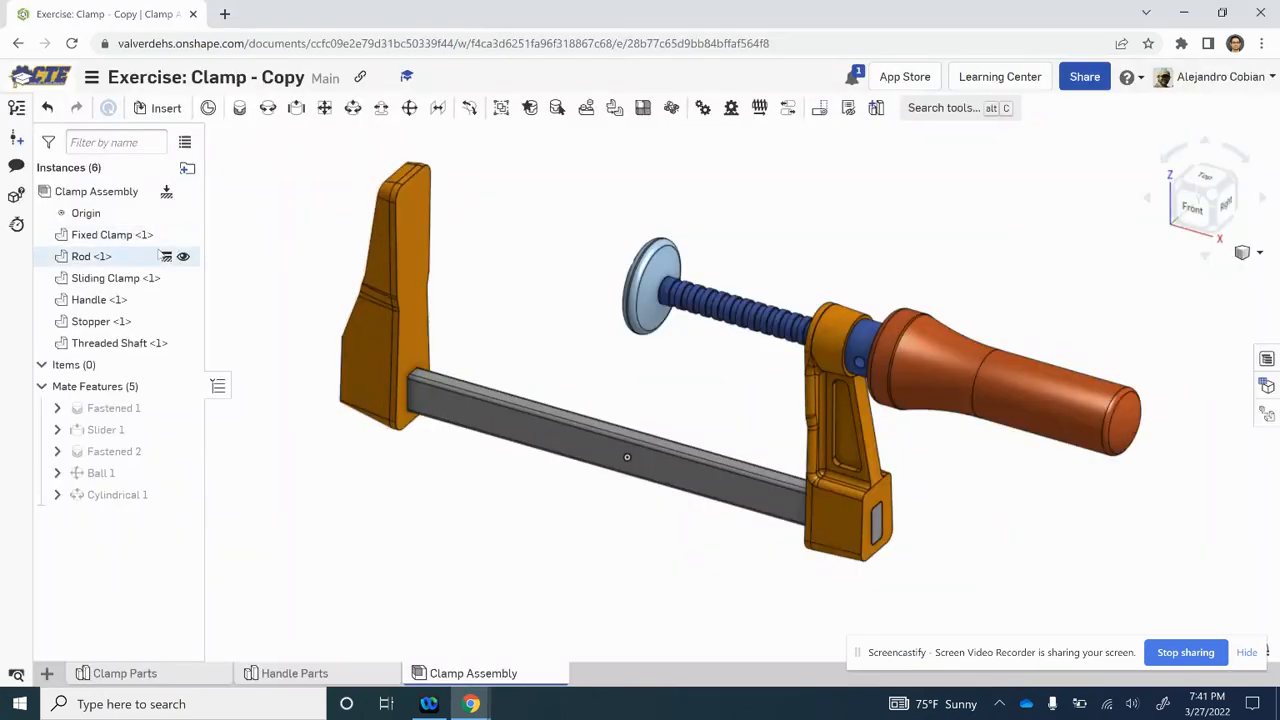
Select all instances from Fixed Clamp to Threaded Shaft, and uncover the mass properties command hidden behind the screen-sharing bar
{"action": "left_click", "coordinate": [100, 236]}
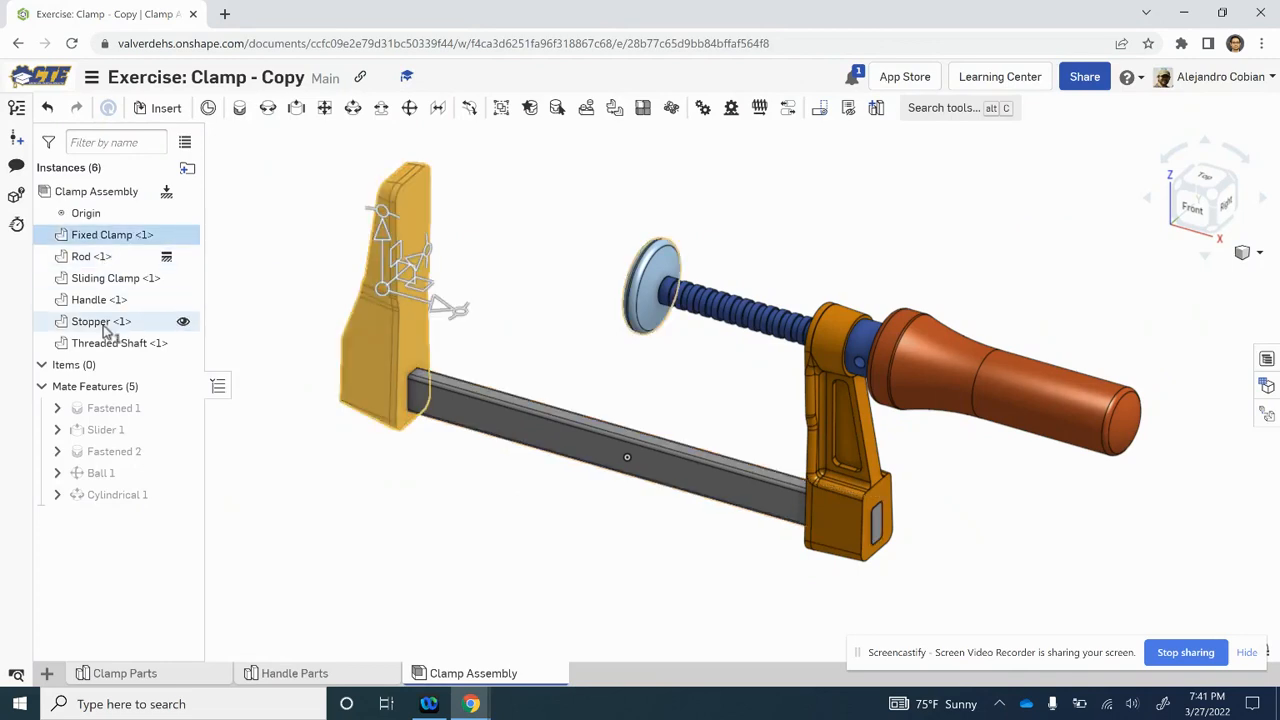
{"action": "left_click", "coordinate": [122, 342], "text": "shift"}
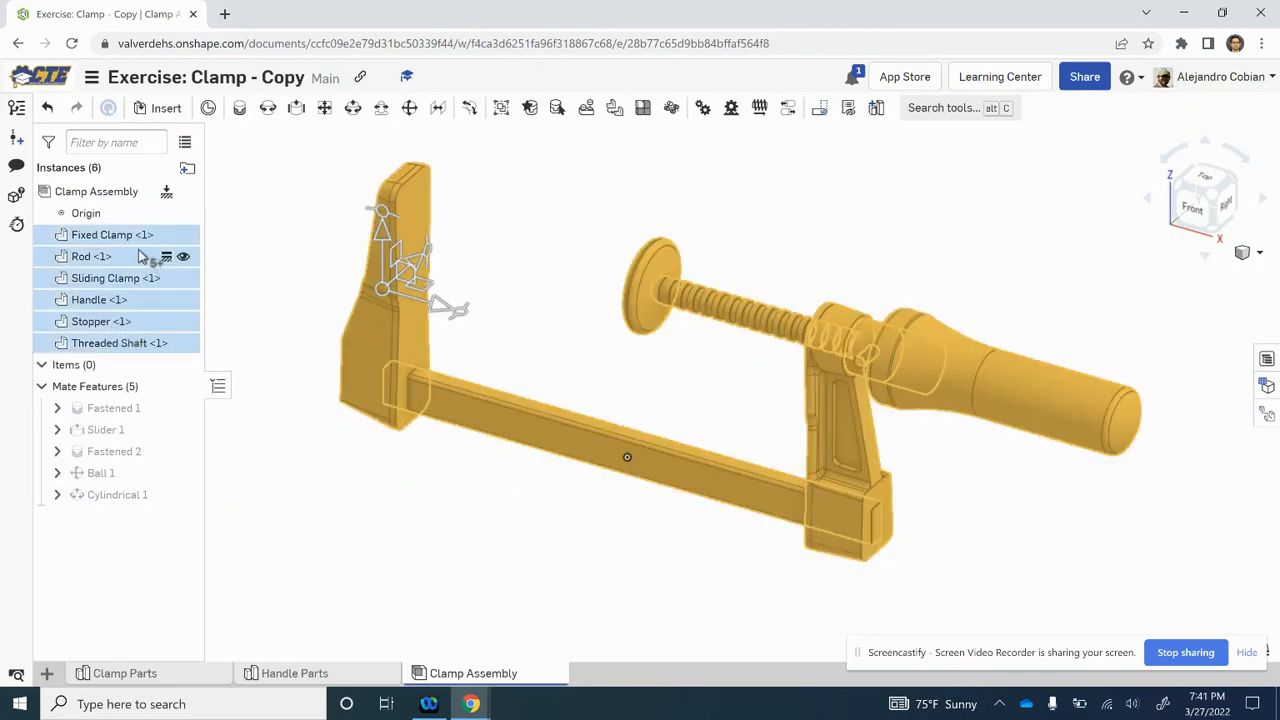
{"action": "left_click", "coordinate": [967, 665]}
{"action": "left_click_drag", "start_coordinate": [967, 665], "coordinate": [738, 647]}
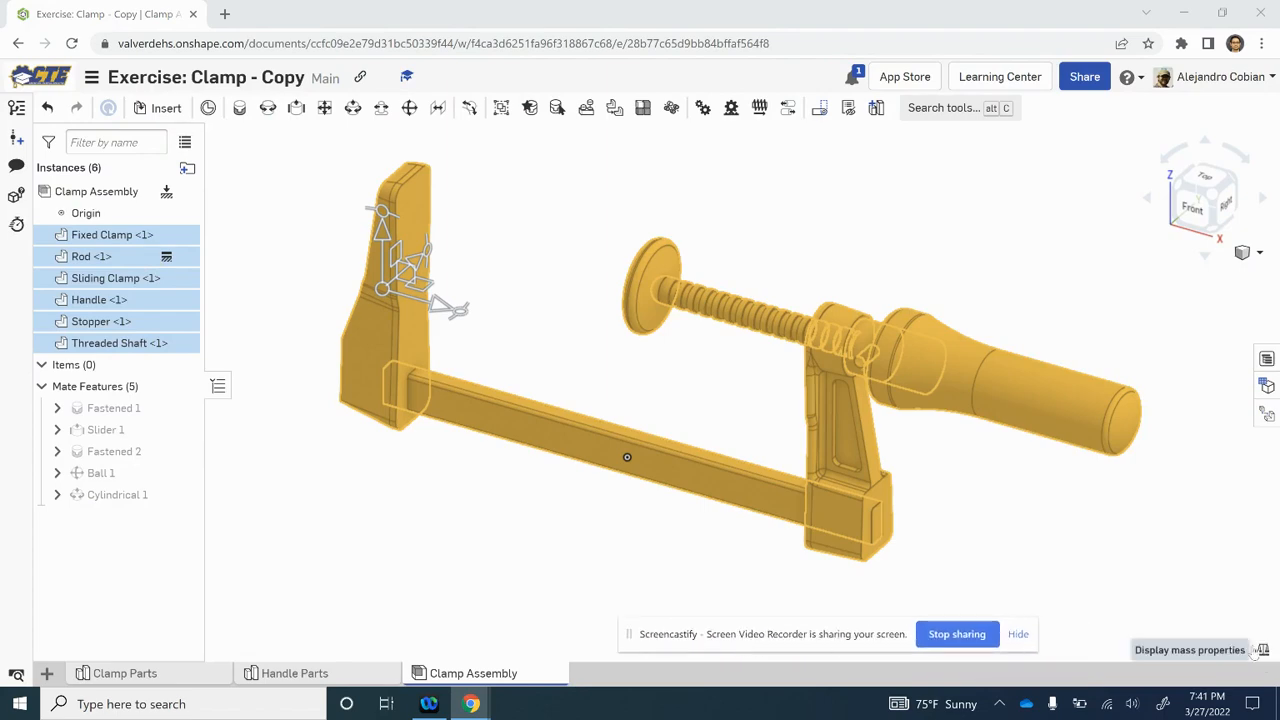
{"action": "left_click", "coordinate": [1037, 391]}
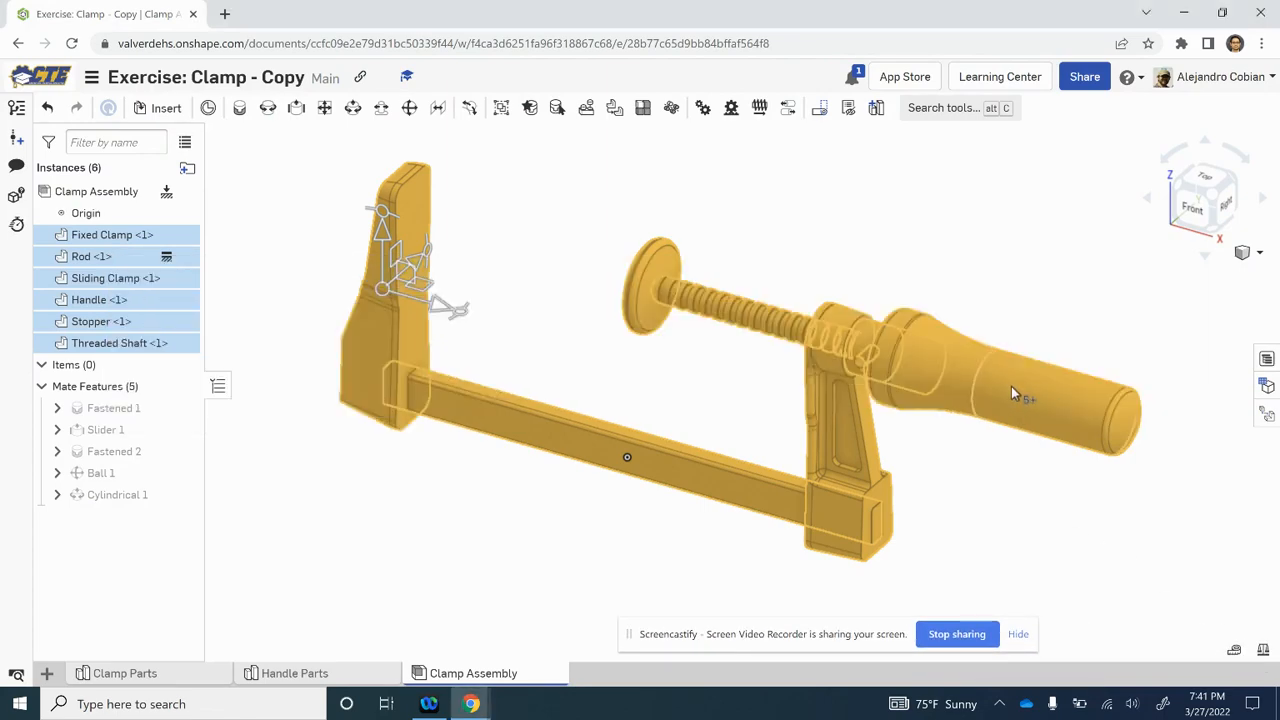
Switch back to the Learning Center exercise and continue to its self-check page
{"action": "key", "text": "alt+Tab"}
{"action": "key", "text": "alt+Tab"}
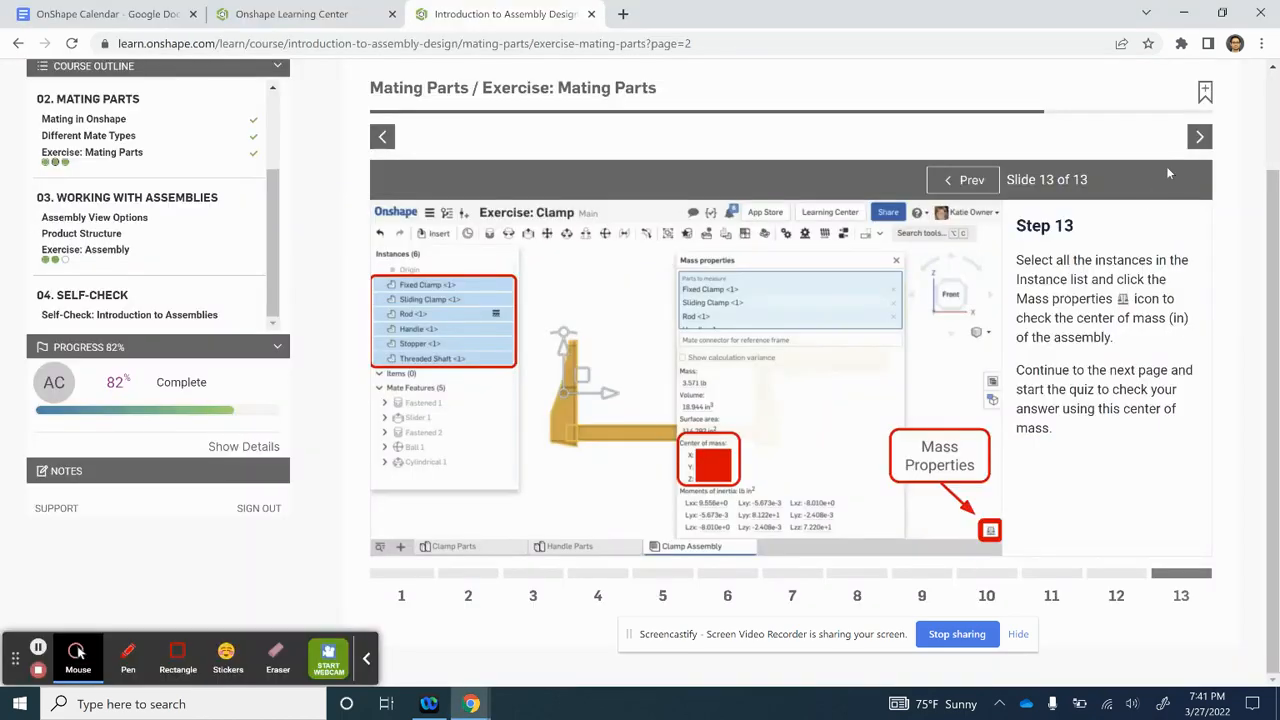
{"action": "left_click", "coordinate": [1200, 136]}
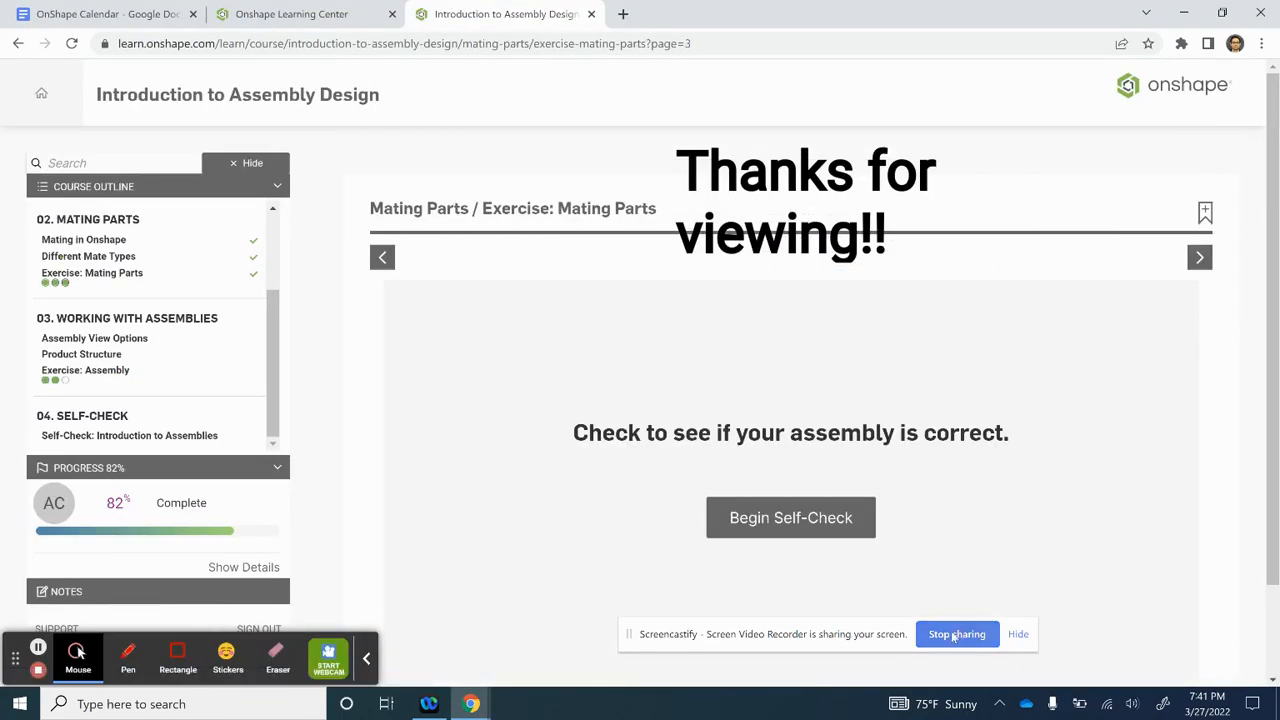